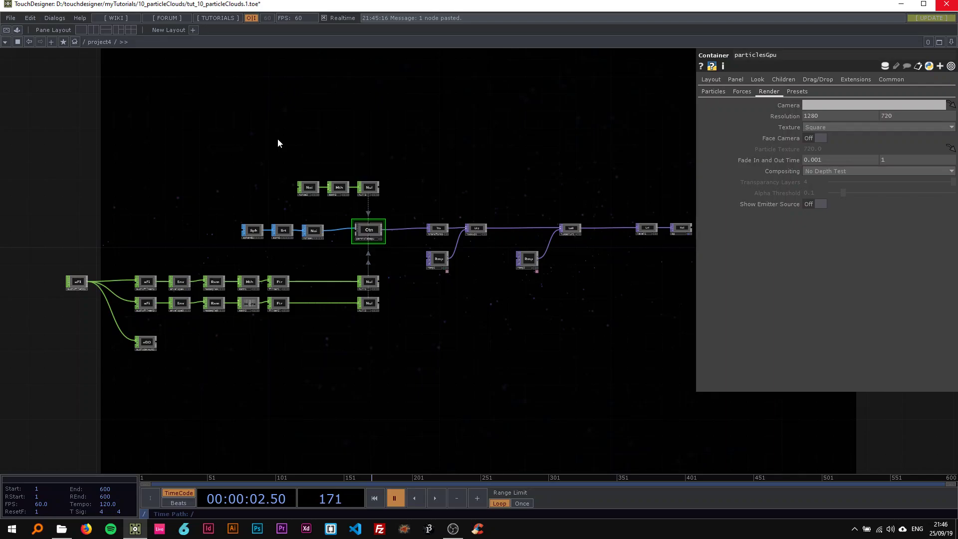
# Step: Play the finished particle network briefly and examine its Audio File In source and the audio analysis chains
pyautogui.press('space')
pyautogui.moveTo(265, 133); pyautogui.dragTo(243, 121)
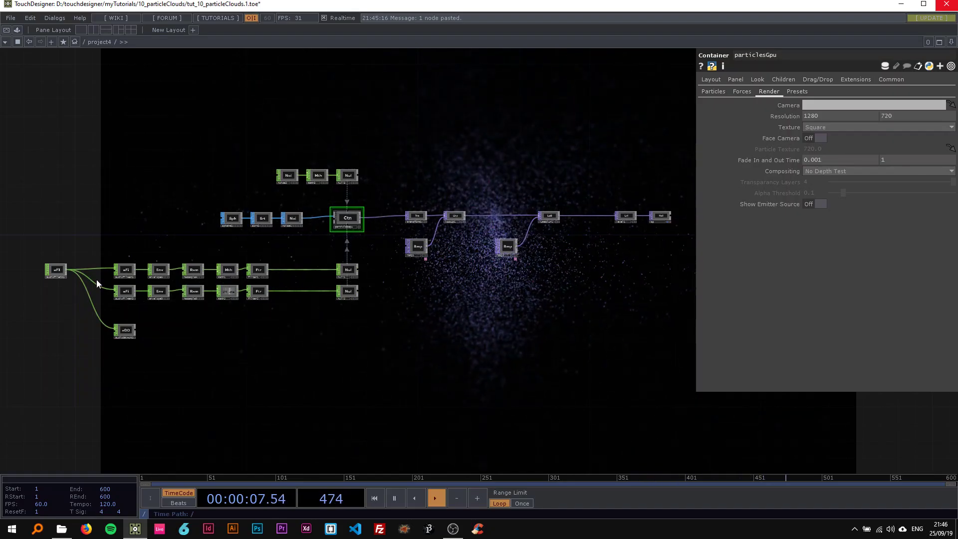
pyautogui.scroll(3, 67, 257)
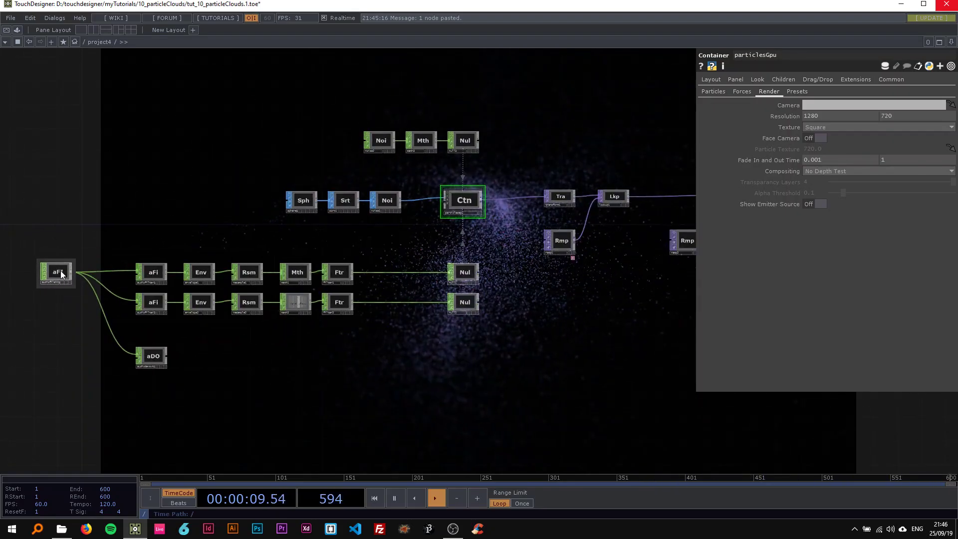
pyautogui.click(61, 270)
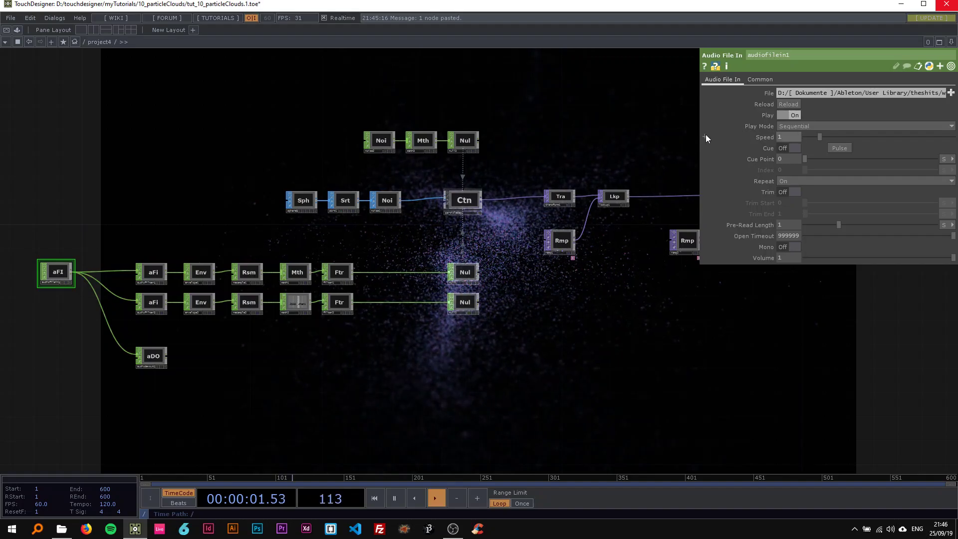
pyautogui.moveTo(238, 192); pyautogui.dragTo(313, 181)
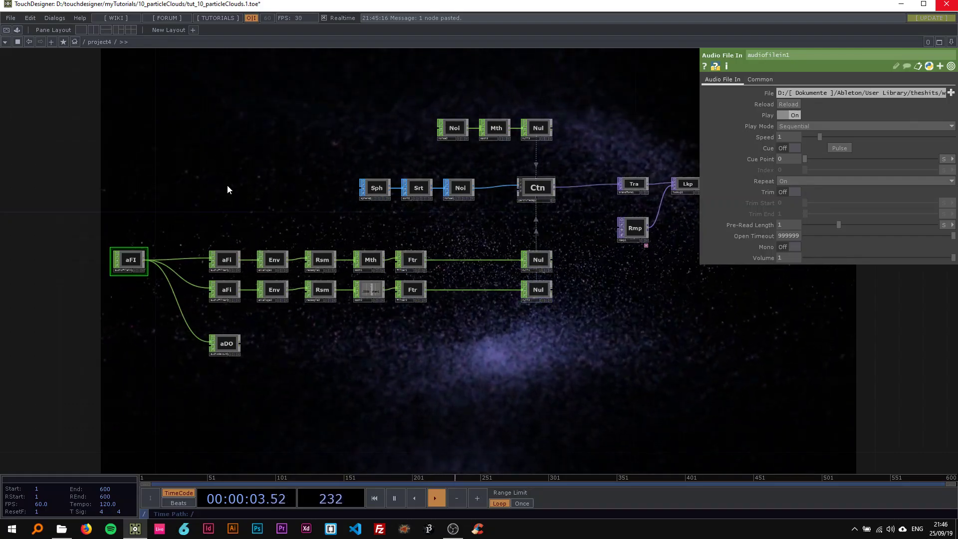
pyautogui.moveTo(451, 337); pyautogui.dragTo(298, 356)
pyautogui.press('space')
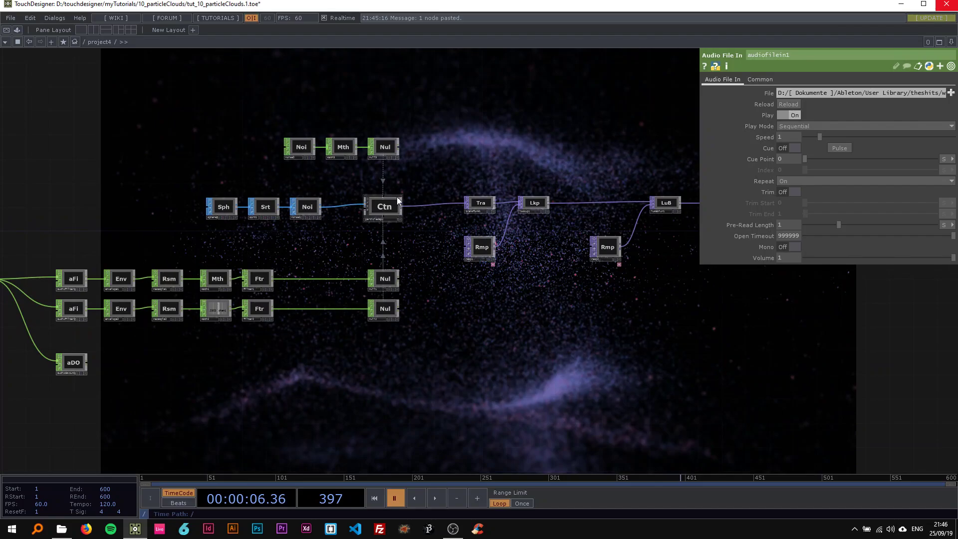
# Step: Examine the particlesGpu container's Particles settings and its connections to the rest of the network, with a short playback
pyautogui.scroll(4, 396, 199)
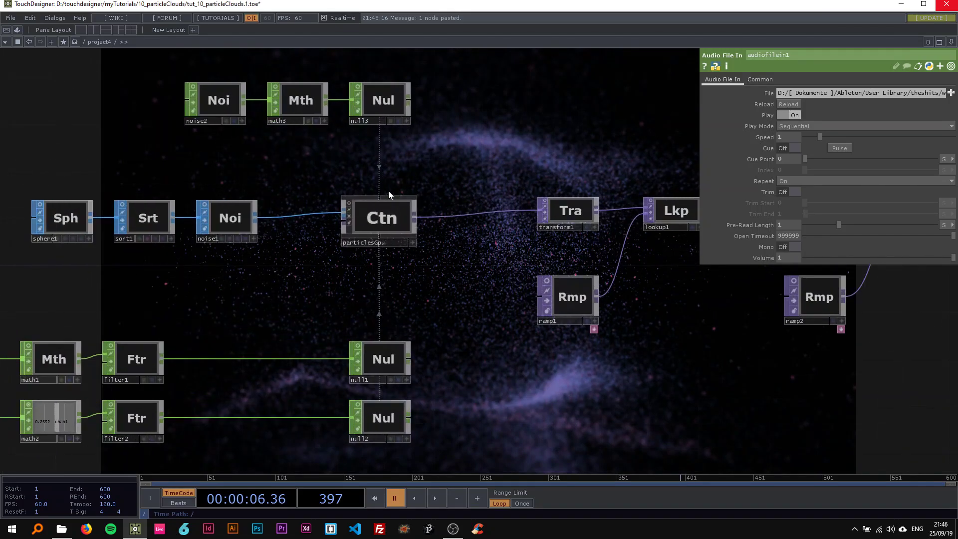
pyautogui.moveTo(388, 190)
pyautogui.mouseDown()
pyautogui.moveTo(316, 147)
pyautogui.moveTo(387, 168)
pyautogui.moveTo(383, 190)
pyautogui.mouseUp()
pyautogui.click(349, 209)
pyautogui.moveTo(321, 164); pyautogui.dragTo(389, 180)
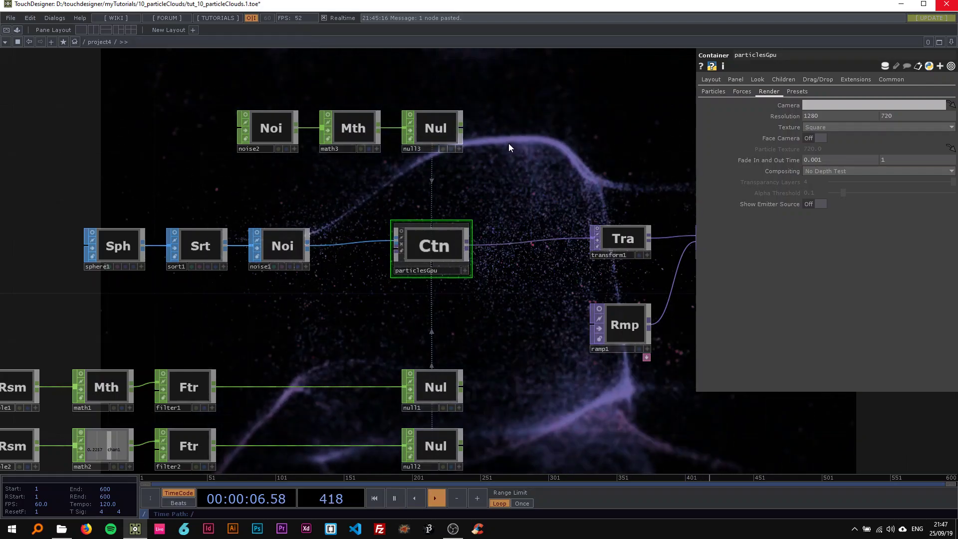
pyautogui.moveTo(508, 143); pyautogui.dragTo(410, 121)
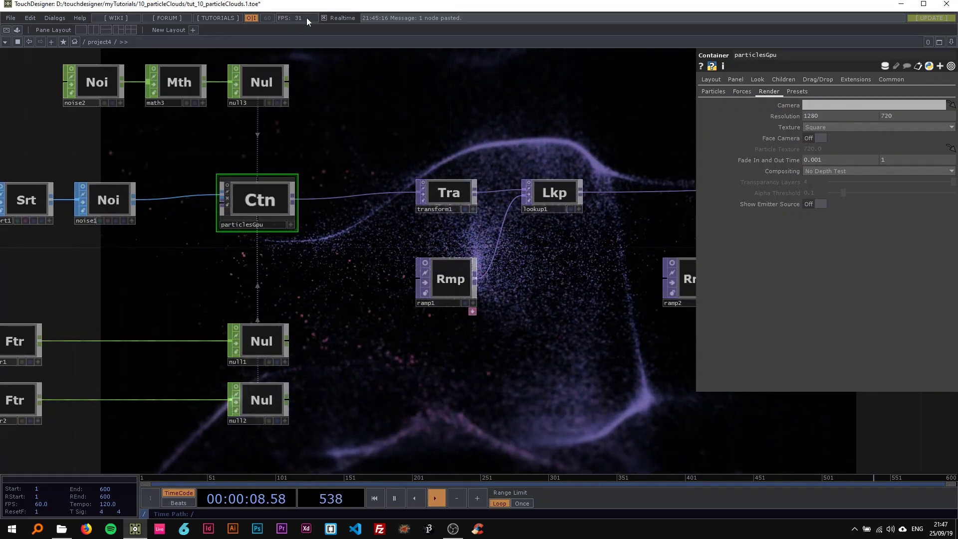
pyautogui.press('space')
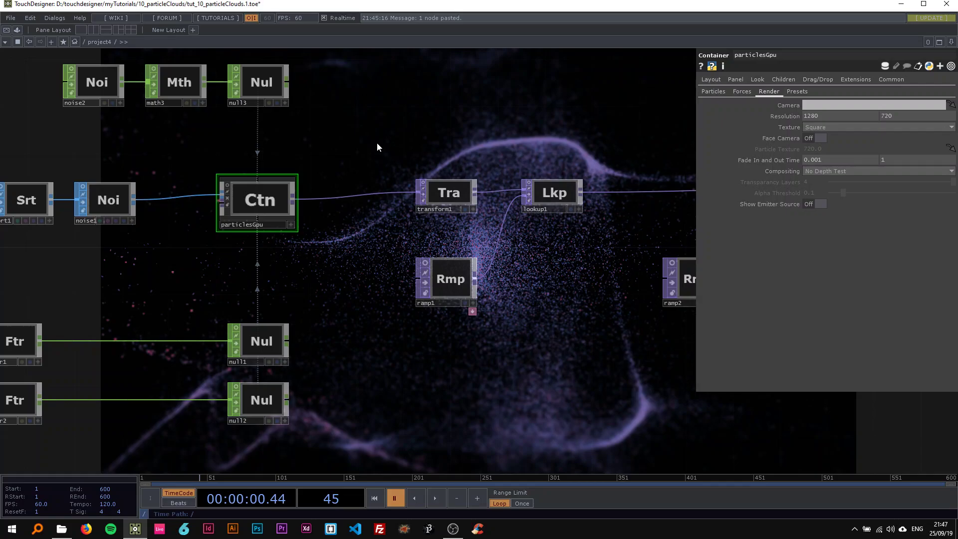
pyautogui.click(713, 91)
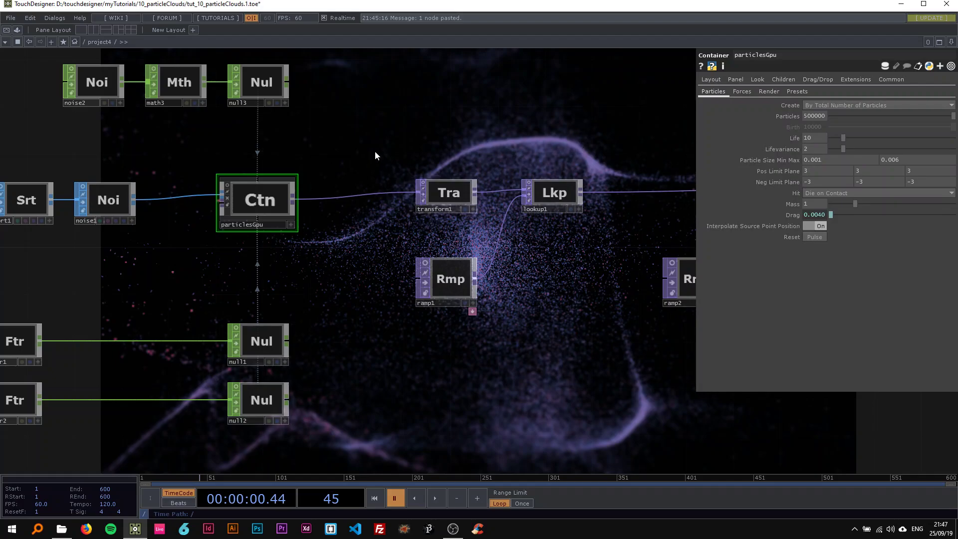
pyautogui.moveTo(375, 151); pyautogui.dragTo(384, 153)
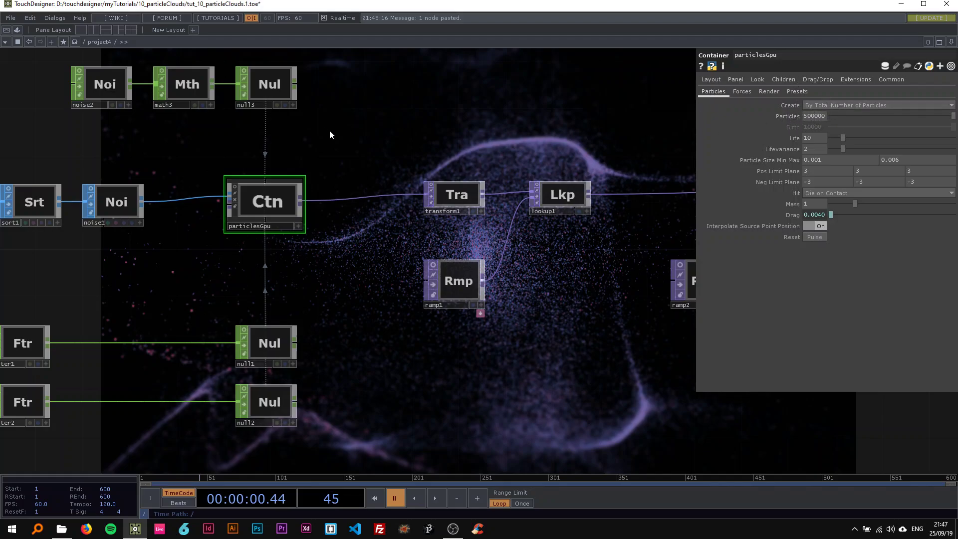
pyautogui.moveTo(374, 144); pyautogui.dragTo(450, 146)
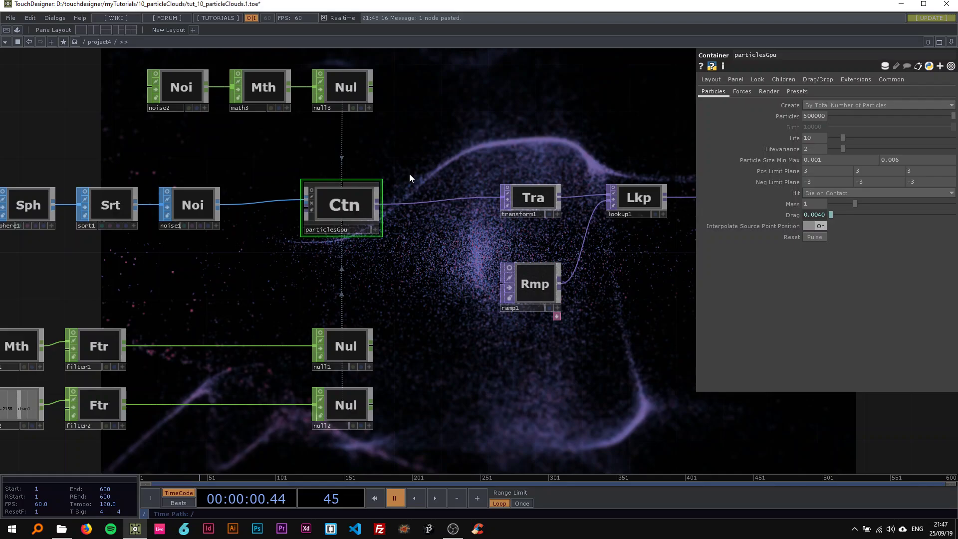
pyautogui.scroll(-2, 409, 174)
pyautogui.moveTo(409, 167); pyautogui.dragTo(486, 154)
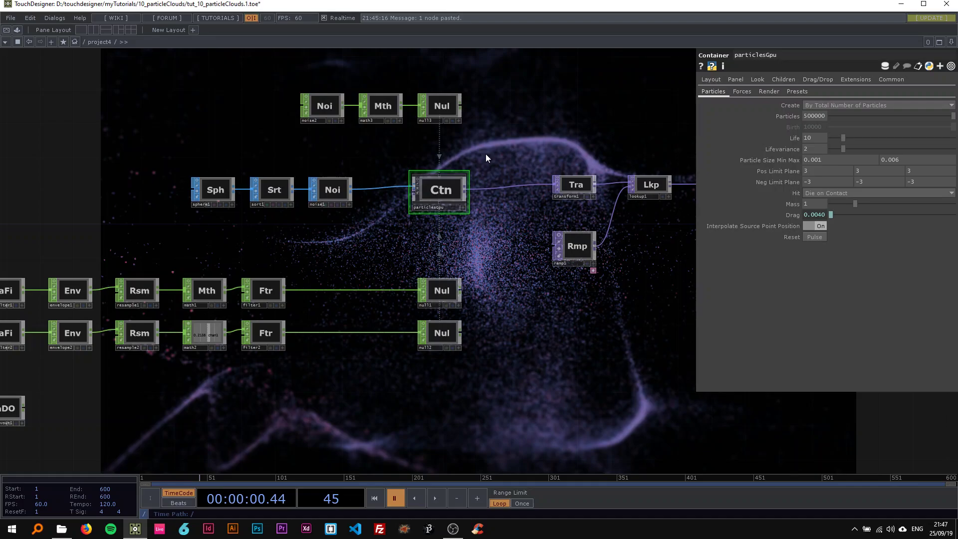
pyautogui.moveTo(517, 151); pyautogui.dragTo(427, 152)
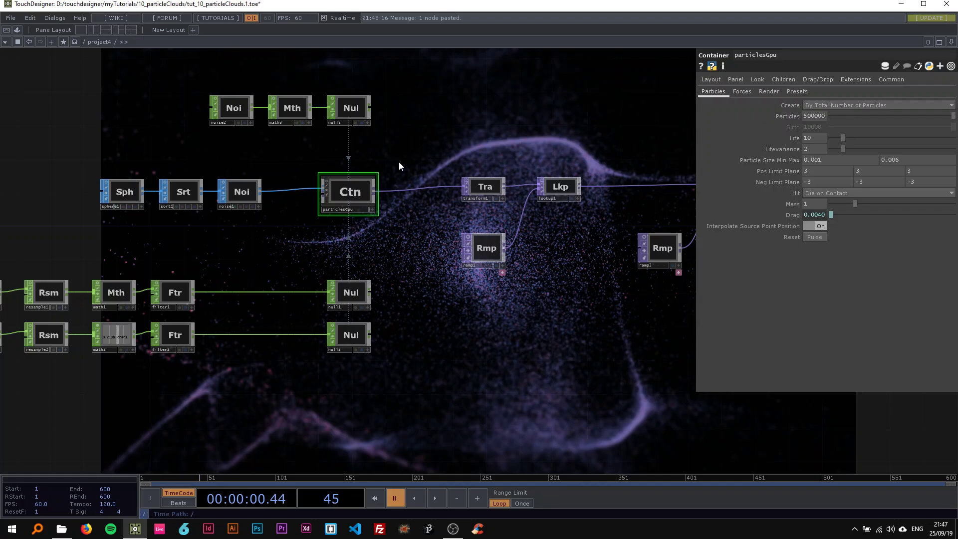
pyautogui.scroll(-2, 371, 156)
pyautogui.scroll(-2, 372, 151)
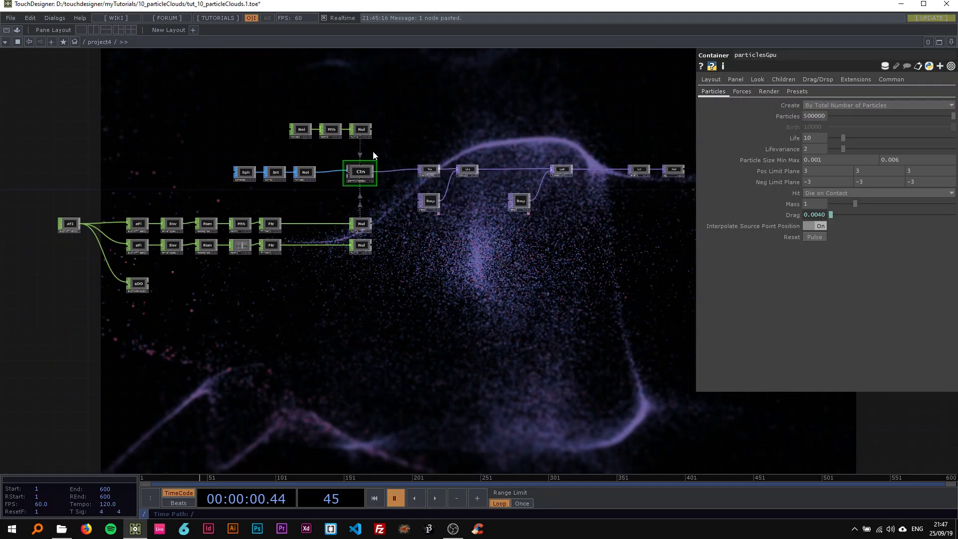
pyautogui.moveTo(400, 112); pyautogui.dragTo(402, 133)
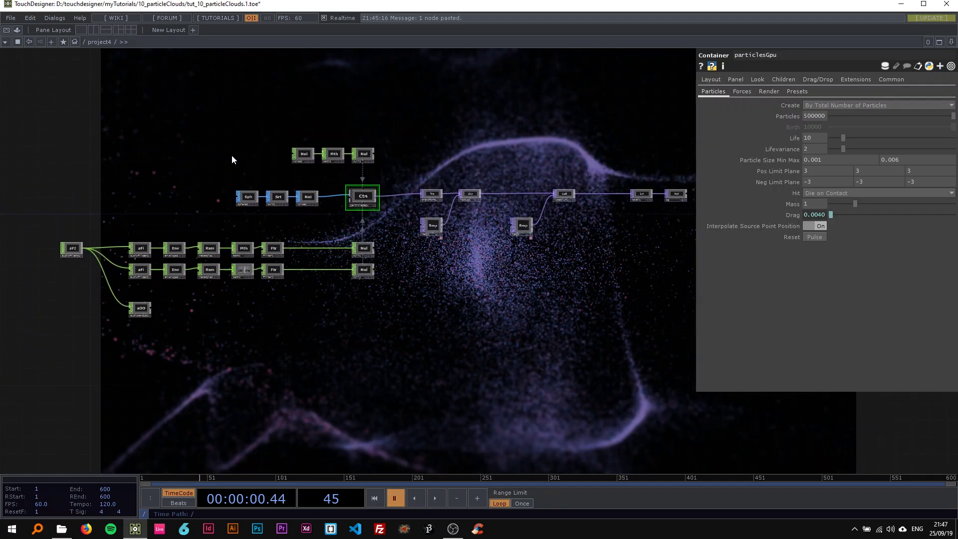
# Step: Delete every operator in the network except the Audio File In, the Audio Device Out and the background Null
pyautogui.moveTo(347, 86); pyautogui.dragTo(153, 141)
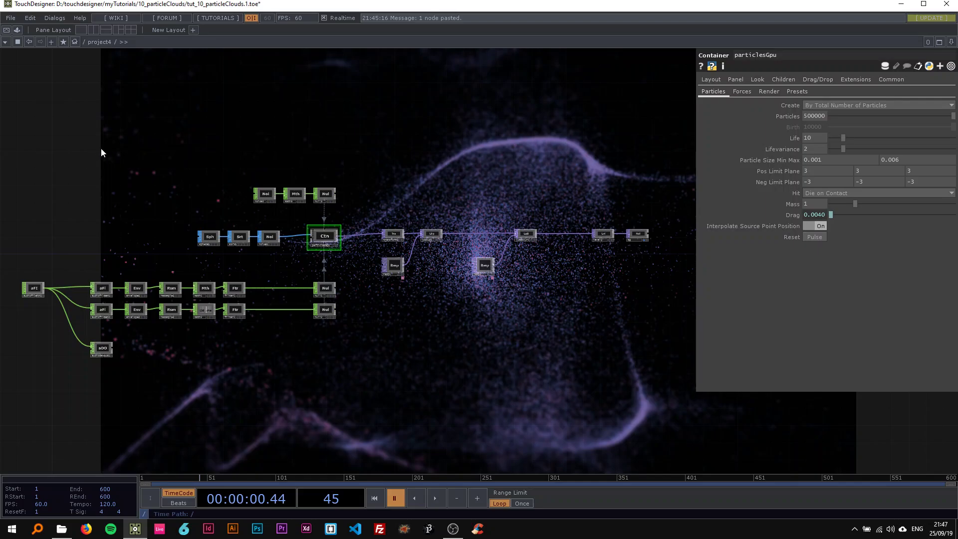
pyautogui.moveTo(95, 142); pyautogui.dragTo(615, 321, button='right')
pyautogui.press('Delete')
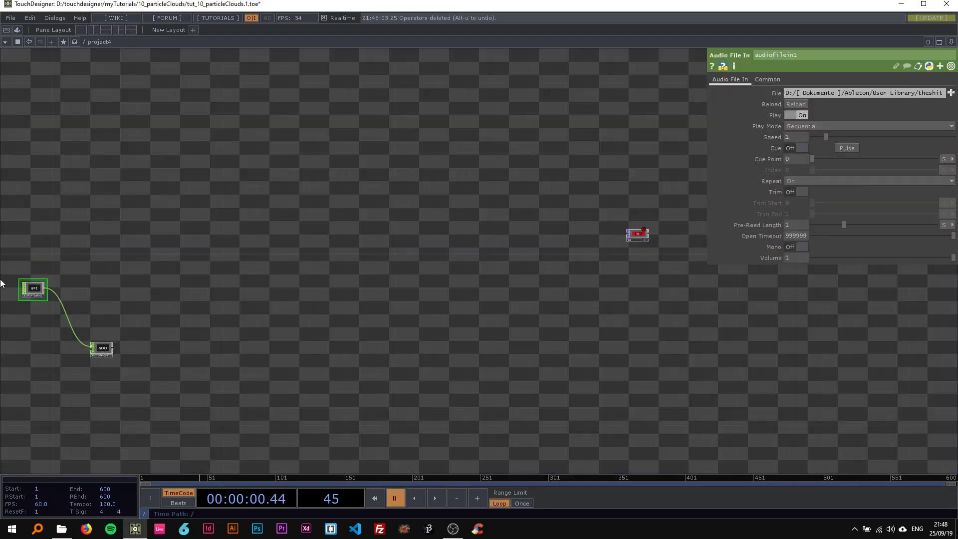
# Step: Add the particlesGpu component from the Palette's Tools category to the network and close the Palette
pyautogui.scroll(2, 96, 355)
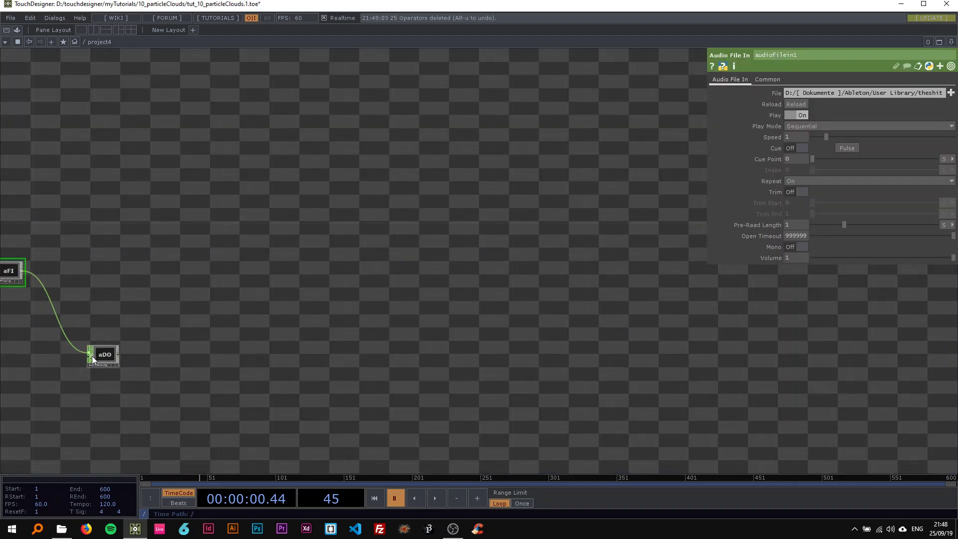
pyautogui.moveTo(554, 313); pyautogui.dragTo(270, 334)
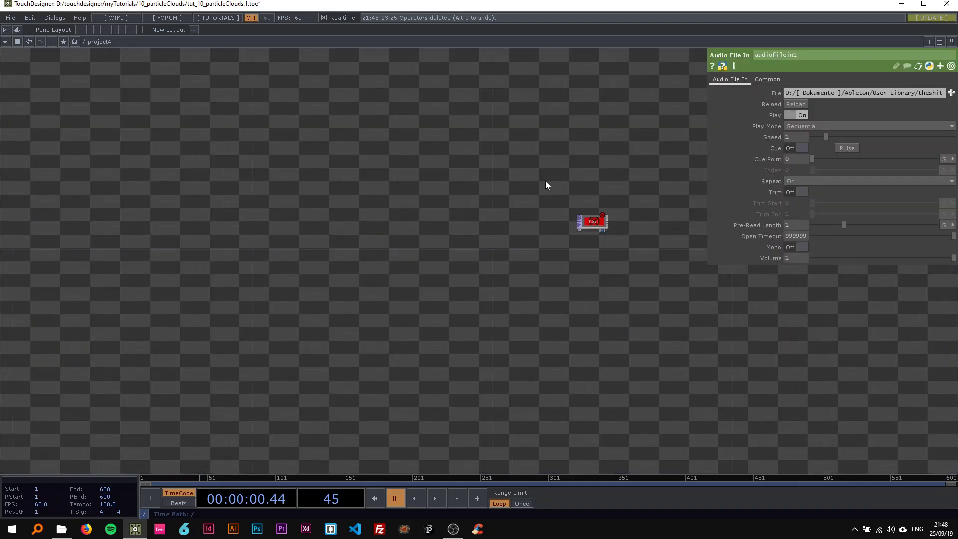
pyautogui.scroll(2, 507, 188)
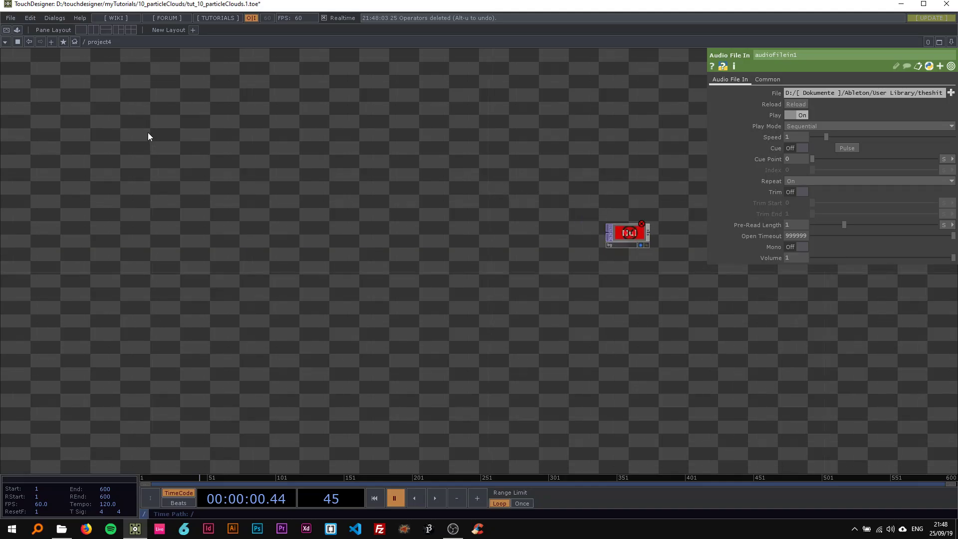
pyautogui.click(17, 28)
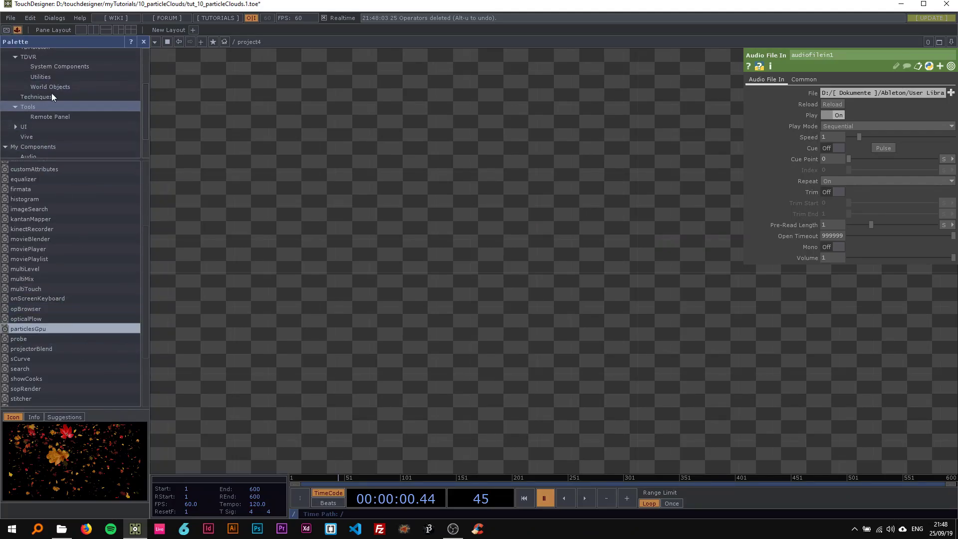
pyautogui.scroll(-1, 40, 110)
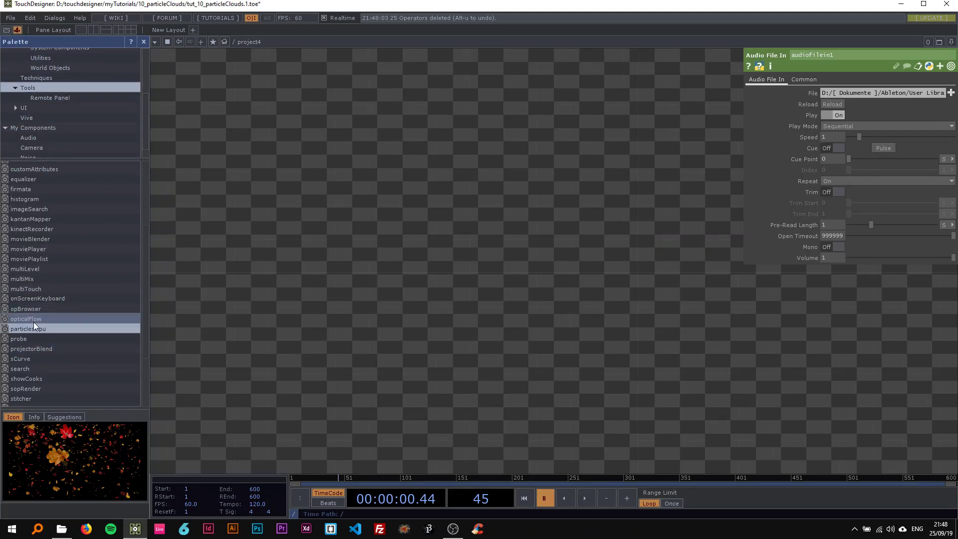
pyautogui.moveTo(40, 328); pyautogui.dragTo(374, 279)
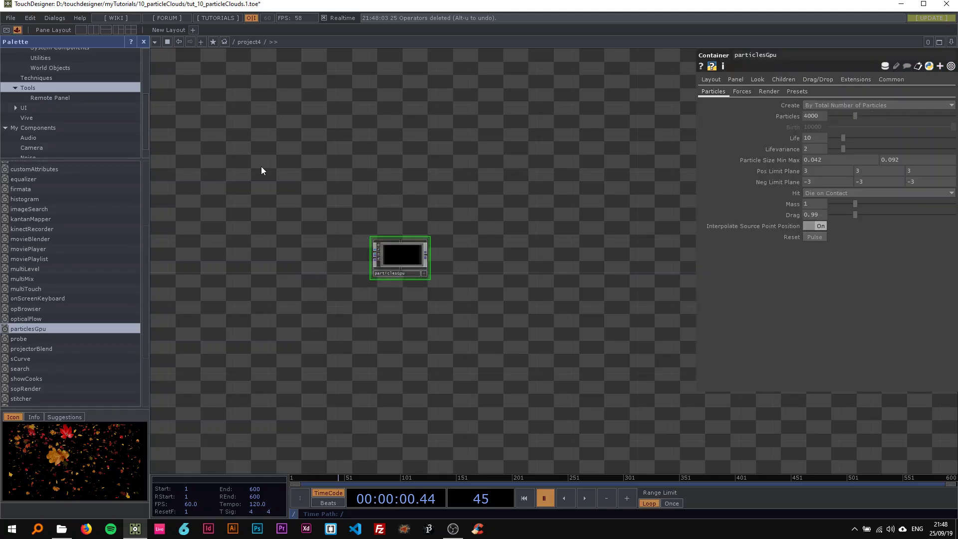
pyautogui.click(143, 42)
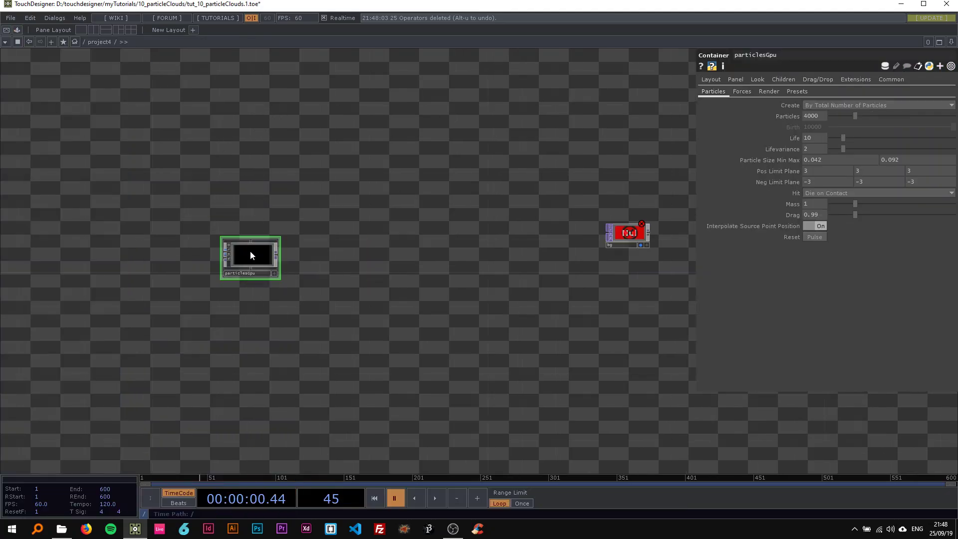
# Step: Spread the particlesGpu container and the background Null farther apart to leave room for operators between them
pyautogui.moveTo(250, 250); pyautogui.dragTo(178, 231)
pyautogui.moveTo(208, 169); pyautogui.dragTo(424, 162)
pyautogui.scroll(-4, 315, 186)
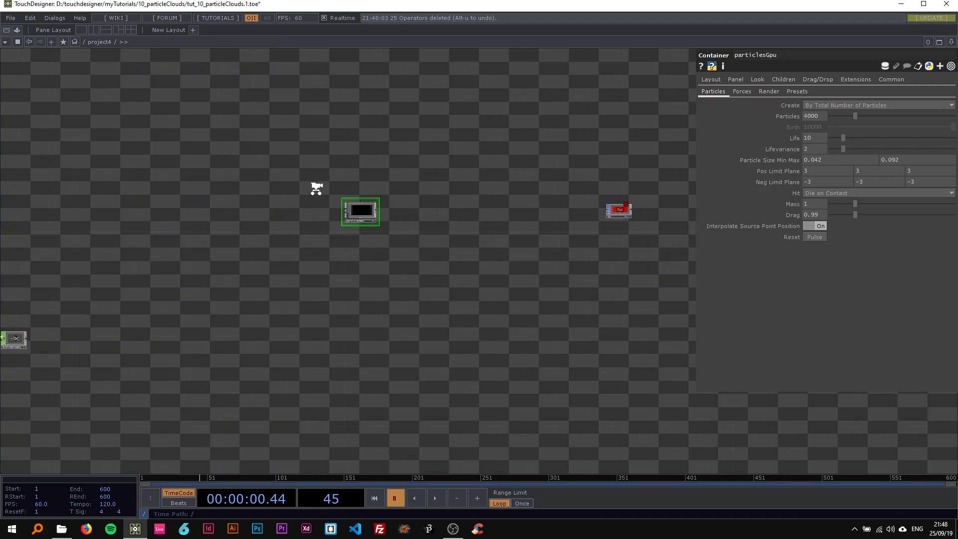
pyautogui.scroll(4, 374, 187)
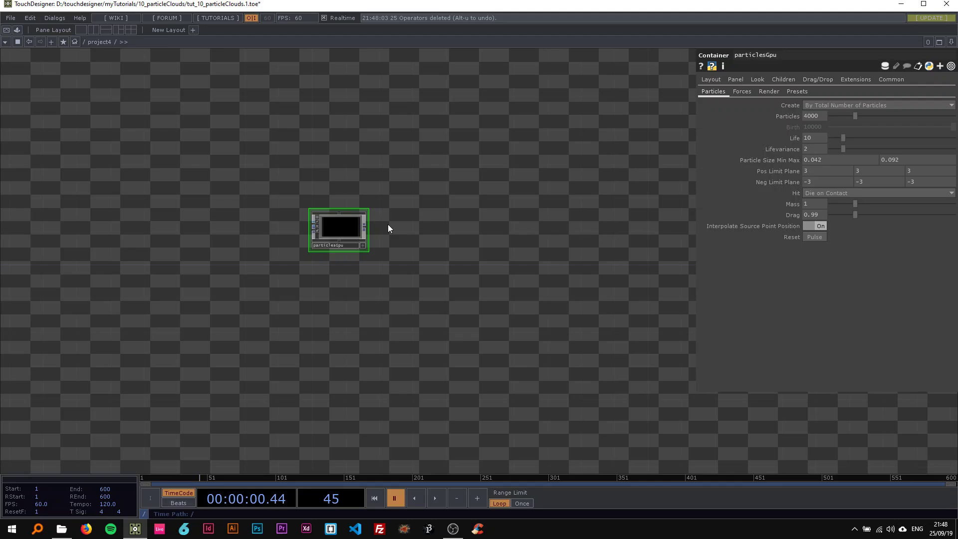
pyautogui.moveTo(387, 228); pyautogui.dragTo(256, 222)
pyautogui.moveTo(487, 220); pyautogui.dragTo(451, 215)
pyautogui.moveTo(615, 212); pyautogui.dragTo(682, 212)
pyautogui.moveTo(370, 202); pyautogui.dragTo(234, 202)
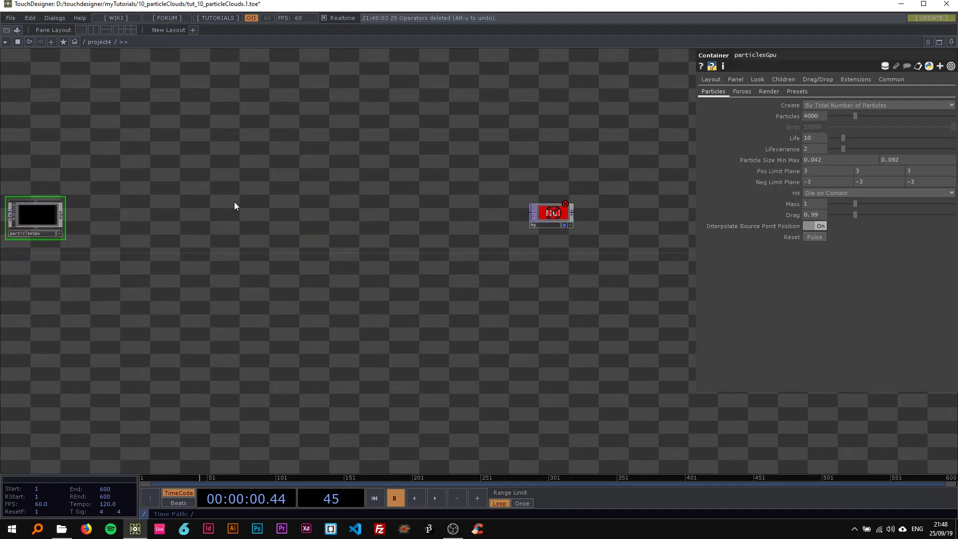
pyautogui.moveTo(88, 220); pyautogui.dragTo(238, 220)
pyautogui.scroll(3, 236, 218)
pyautogui.rightClick(202, 219)
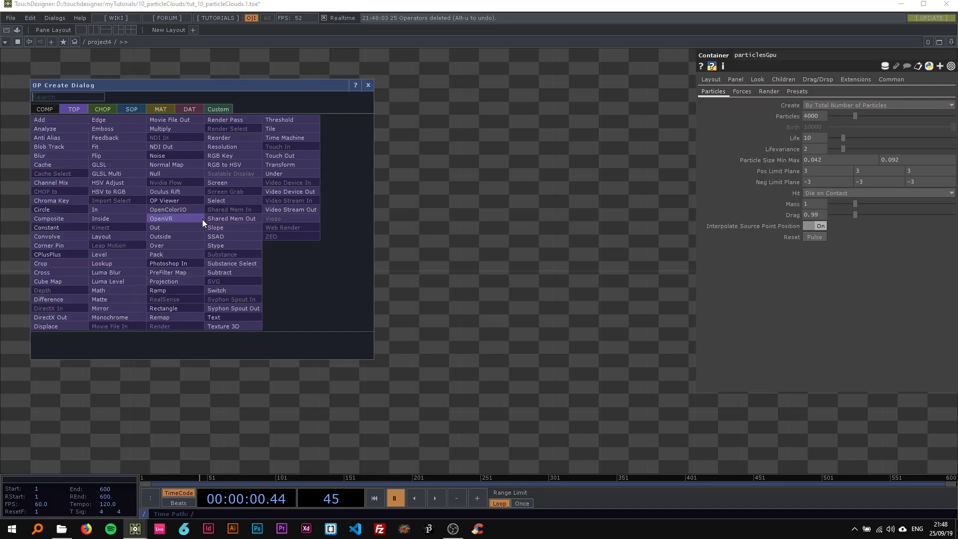
pyautogui.click(368, 86)
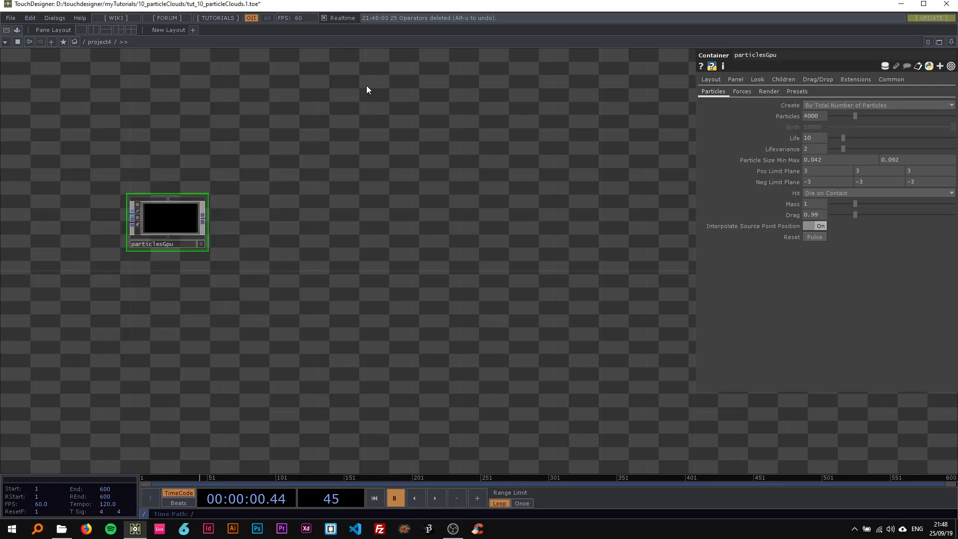
# Step: Set the particlesGpu container's layout size to 1920 wide and 1080 high
pyautogui.moveTo(194, 166); pyautogui.dragTo(385, 134)
pyautogui.click(713, 79)
pyautogui.scroll(3, 267, 195)
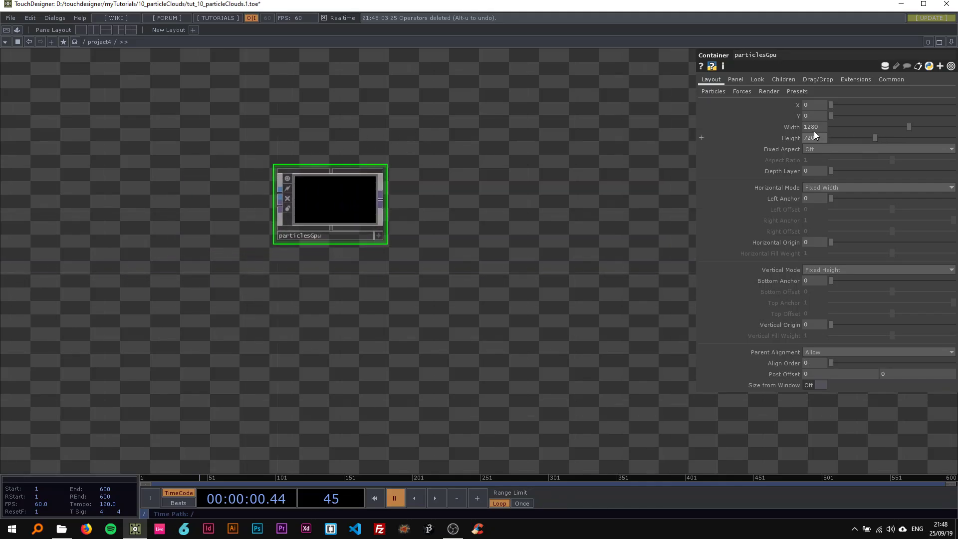
pyautogui.write('1920')
pyautogui.press('Tab')
pyautogui.write('1080')
pyautogui.press('Return')
# Step: Set the particlesGpu container's render resolution to 1920 by 1080
pyautogui.click(773, 91)
pyautogui.click(872, 115)
pyautogui.write('1920')
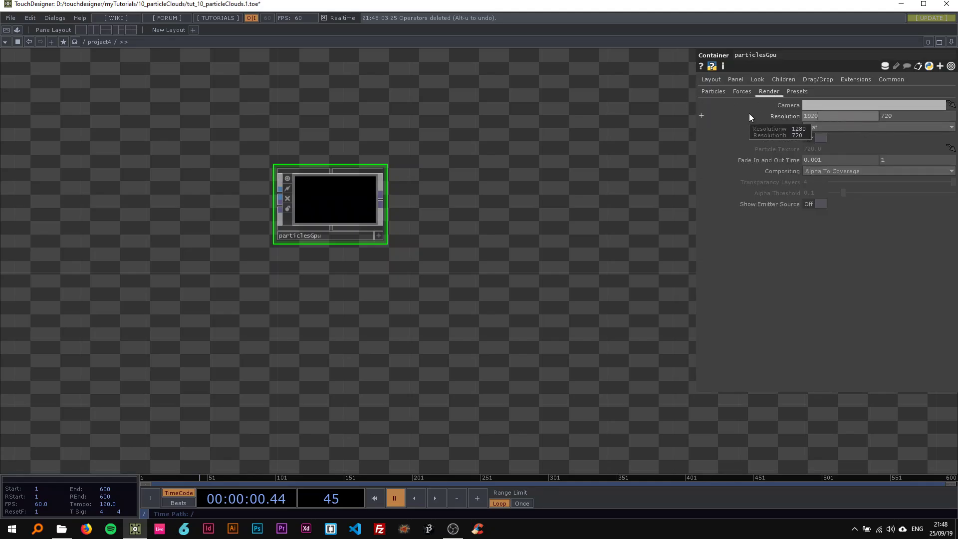
pyautogui.press('Tab')
pyautogui.write('1080')
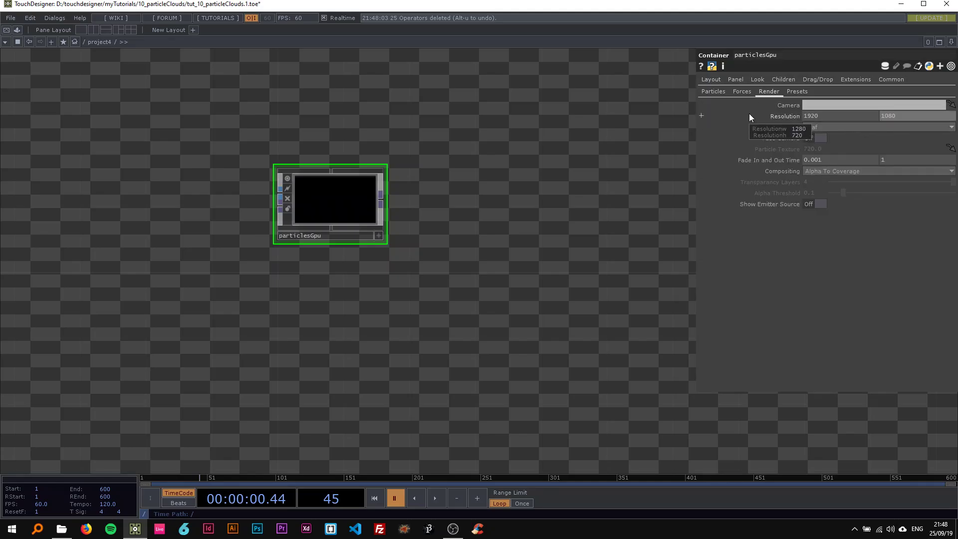
pyautogui.click(451, 152)
# Step: Append a Transform TOP to the output of the particlesGpu container
pyautogui.moveTo(451, 153); pyautogui.dragTo(368, 141)
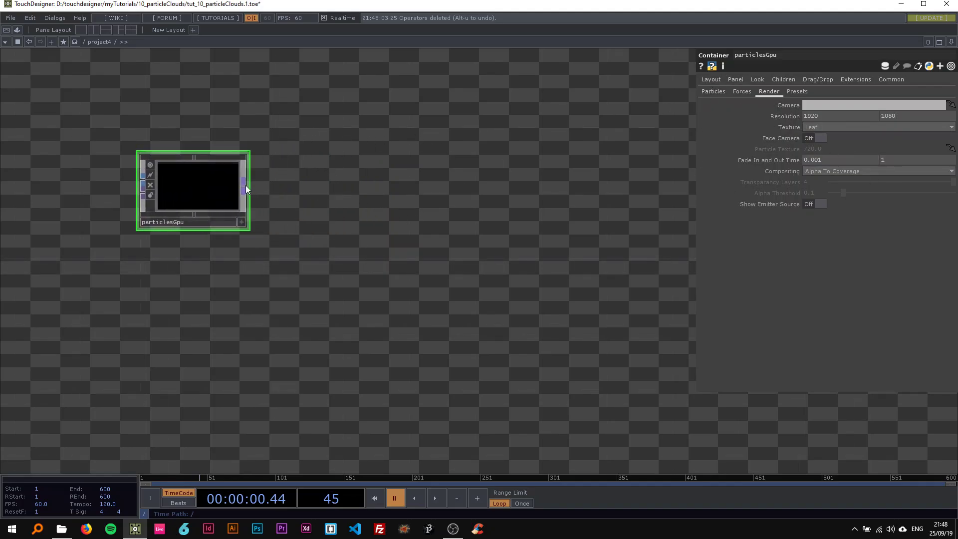
pyautogui.rightClick(245, 184)
pyautogui.click(327, 131)
pyautogui.click(379, 184)
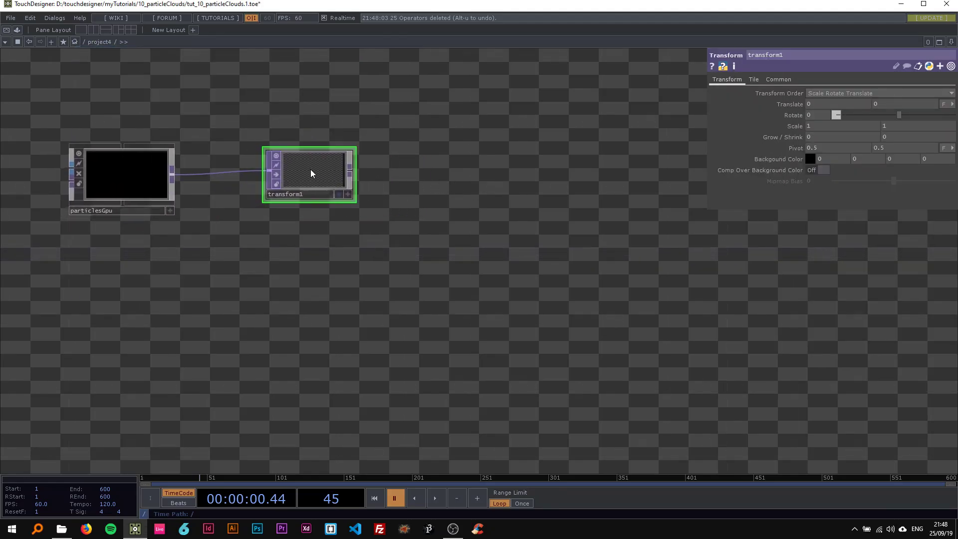
# Step: Set the Transform TOP's background color alpha to 1 and turn on Comp Over Background Color
pyautogui.write('1')
pyautogui.press('Return')
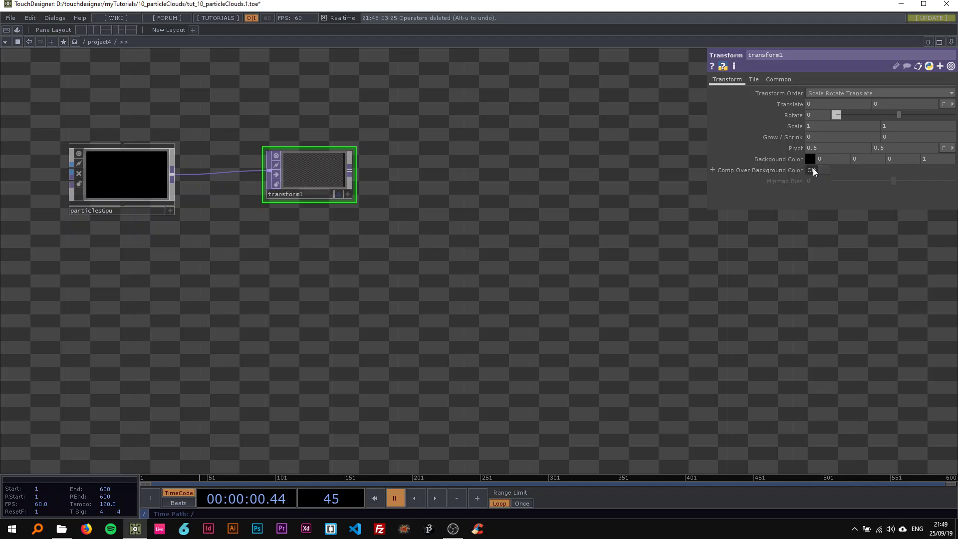
pyautogui.click(812, 170)
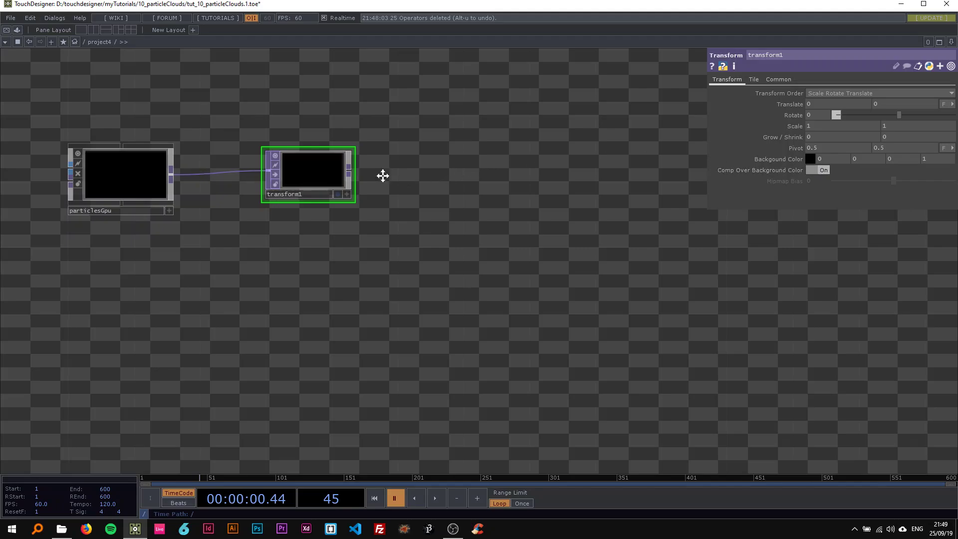
# Step: Append a Lookup TOP to the output of the Transform TOP
pyautogui.moveTo(383, 175); pyautogui.dragTo(262, 181)
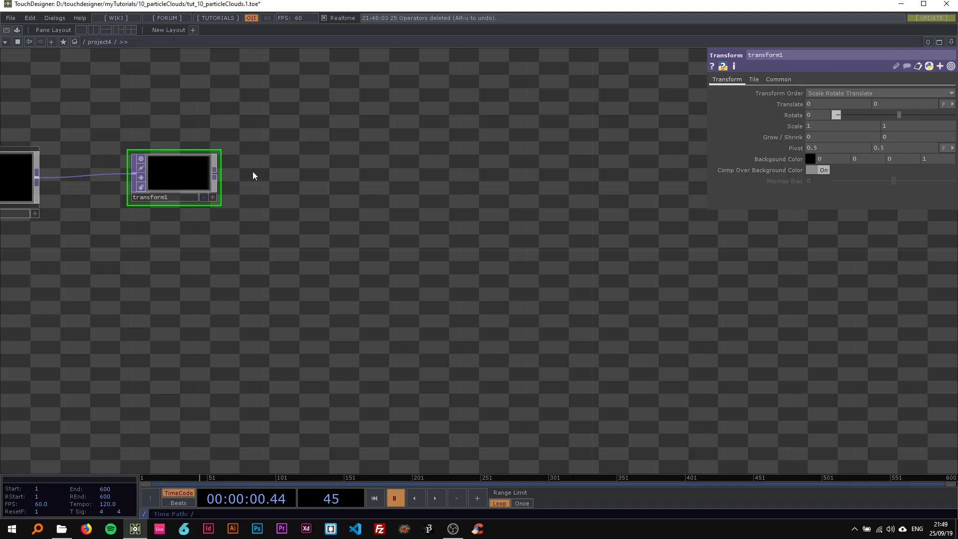
pyautogui.rightClick(215, 174)
pyautogui.click(116, 219)
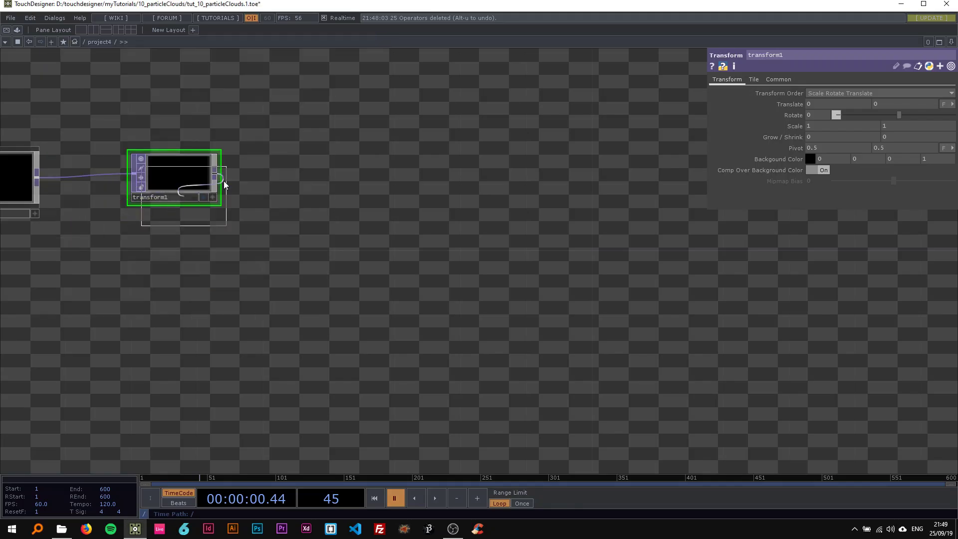
pyautogui.click(324, 187)
# Step: Add a Ramp TOP below the Transform and feed it into the Lookup TOP's second input
pyautogui.rightClick(296, 179)
pyautogui.write('rg')
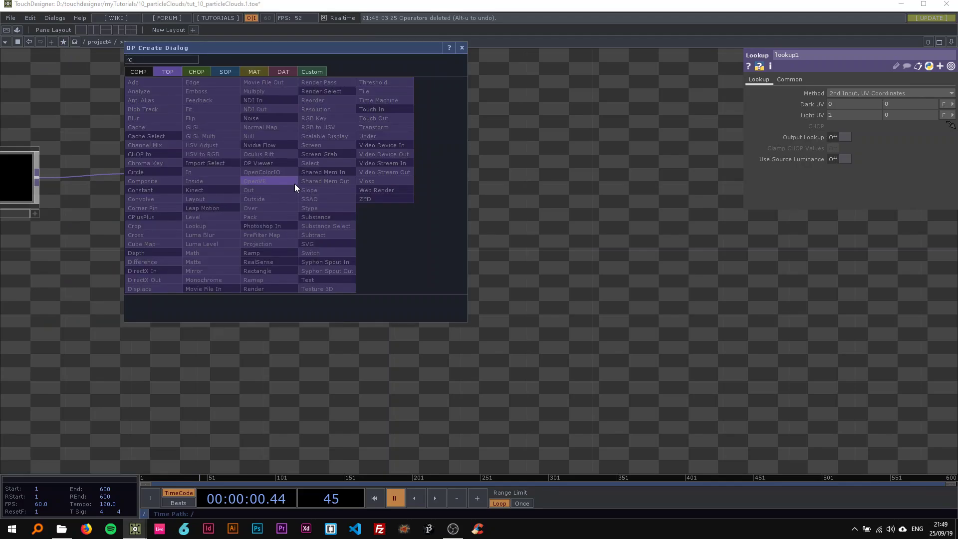
pyautogui.click(274, 252)
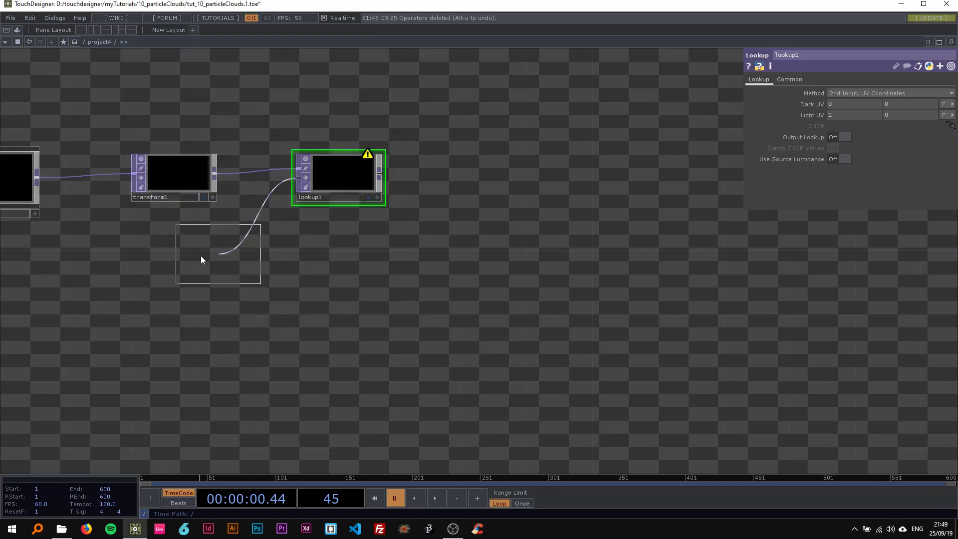
pyautogui.click(166, 283)
pyautogui.moveTo(168, 283); pyautogui.dragTo(185, 300)
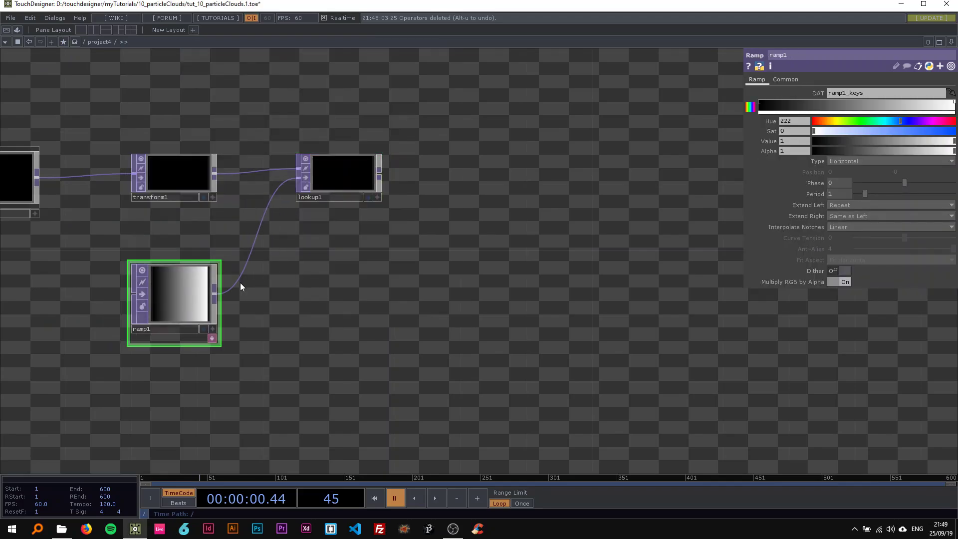
# Step: Insert a Level TOP between the Lookup TOP and the bg Null
pyautogui.moveTo(355, 241); pyautogui.dragTo(216, 217)
pyautogui.rightClick(240, 144)
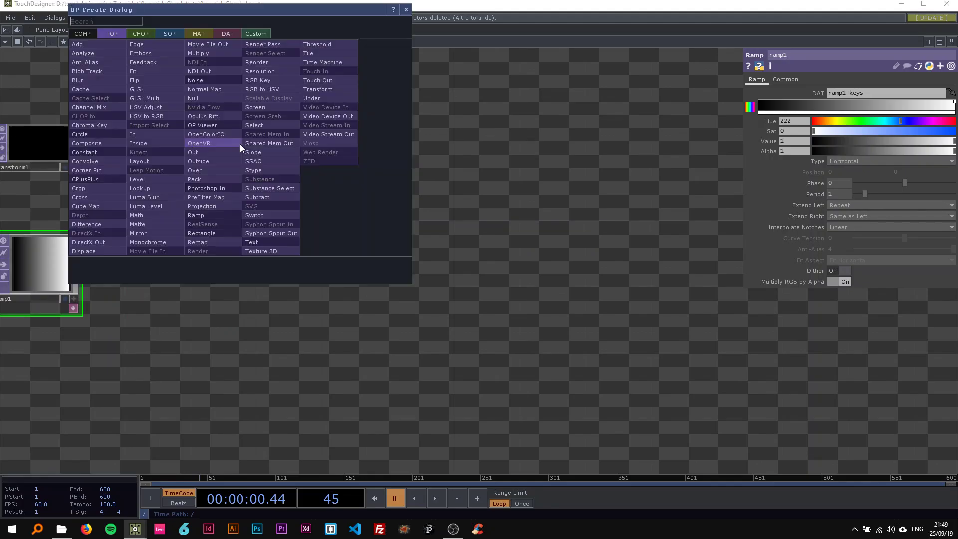
pyautogui.write('leve')
pyautogui.click(141, 179)
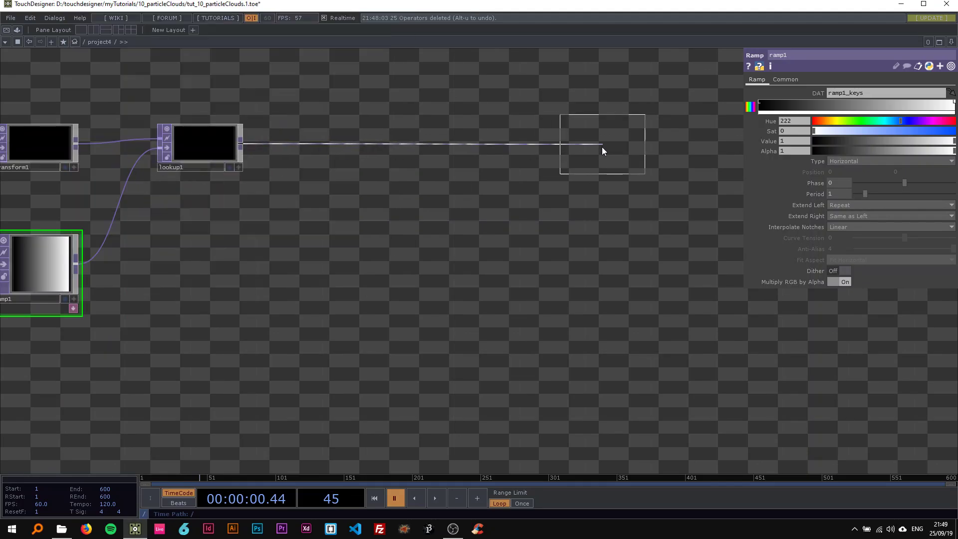
pyautogui.click(626, 163)
# Step: Move the Level TOP close to the bg Null and shift the Null slightly away from it to tidy the chain
pyautogui.moveTo(563, 184); pyautogui.dragTo(261, 224)
pyautogui.moveTo(331, 195); pyautogui.dragTo(364, 180)
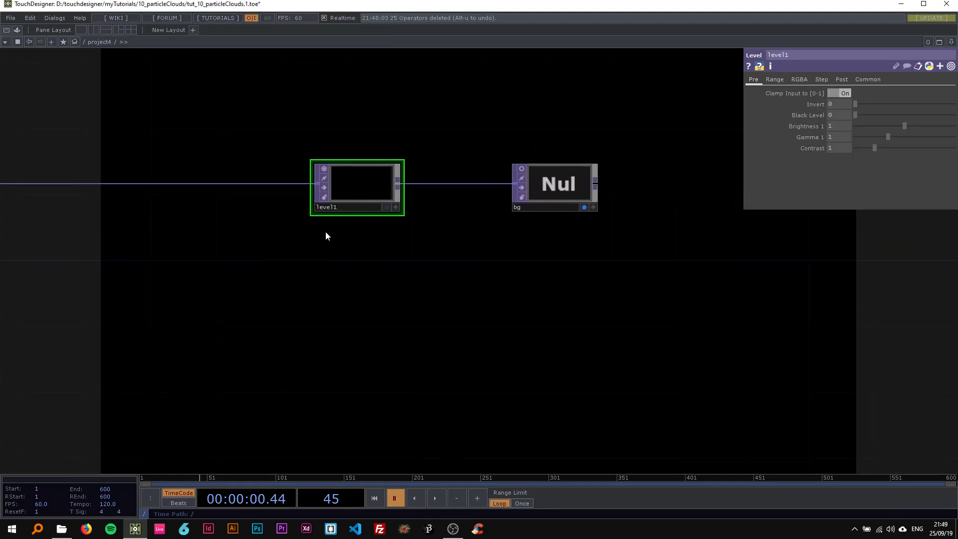
pyautogui.moveTo(330, 252); pyautogui.dragTo(360, 265)
pyautogui.scroll(-3, 390, 214)
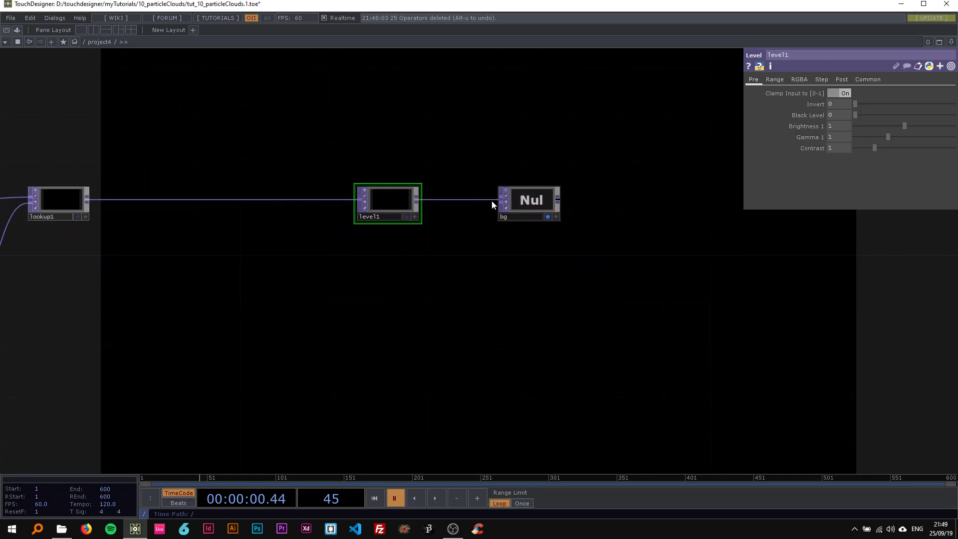
pyautogui.moveTo(391, 209); pyautogui.dragTo(438, 208)
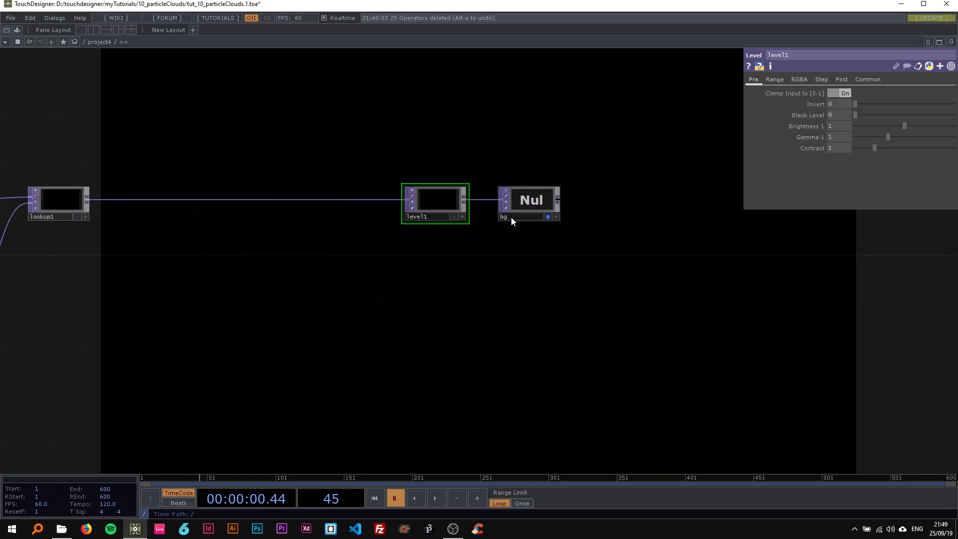
pyautogui.click(511, 217)
pyautogui.scroll(-2, 414, 164)
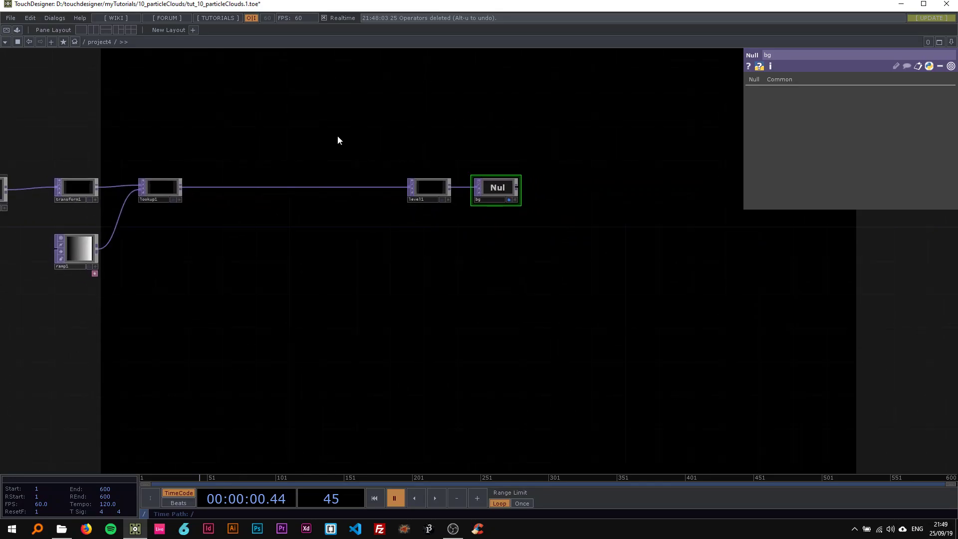
pyautogui.moveTo(338, 140); pyautogui.dragTo(480, 153)
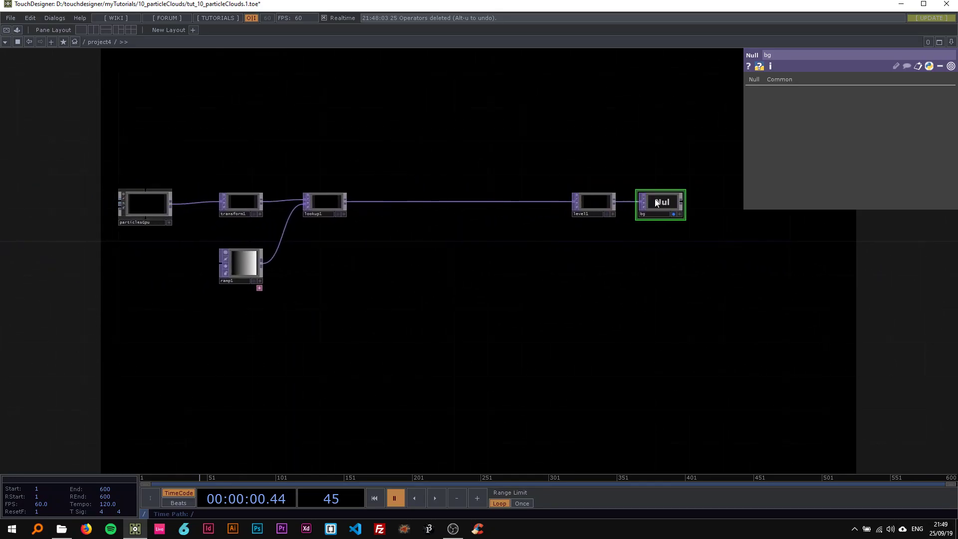
pyautogui.moveTo(660, 202); pyautogui.dragTo(669, 202)
# Step: Create a Sphere SOP in the empty area ahead of the particlesGpu container
pyautogui.moveTo(220, 167); pyautogui.dragTo(349, 132)
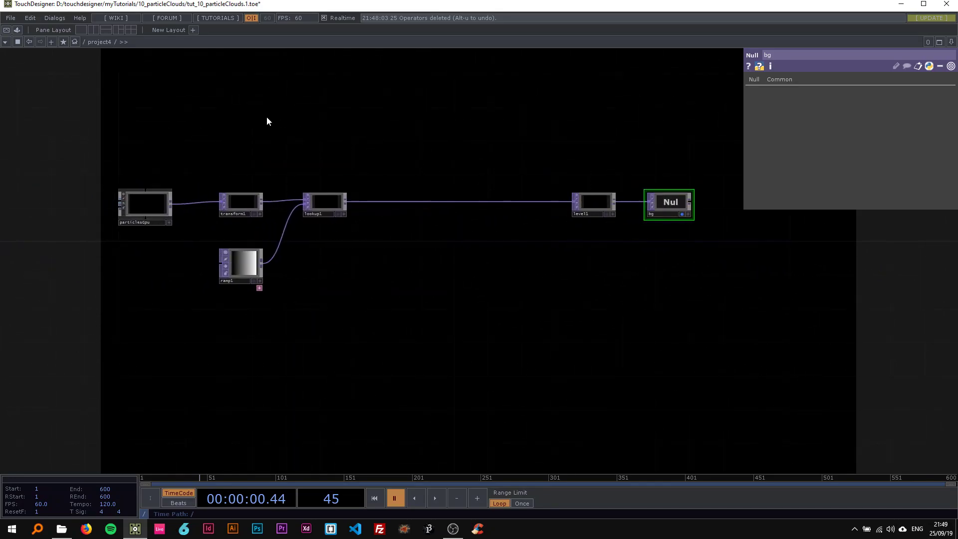
pyautogui.moveTo(198, 129); pyautogui.dragTo(508, 124)
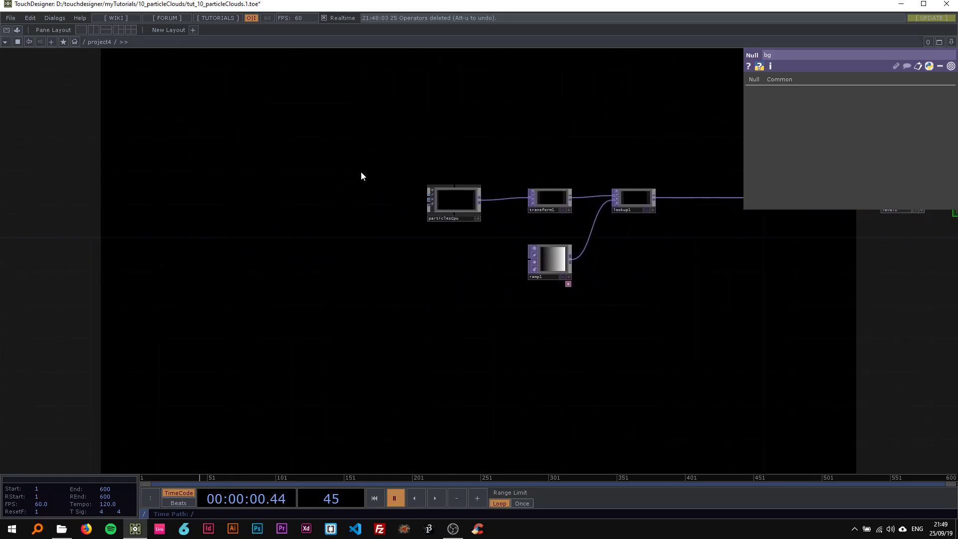
pyautogui.scroll(2, 348, 174)
pyautogui.press('Tab')
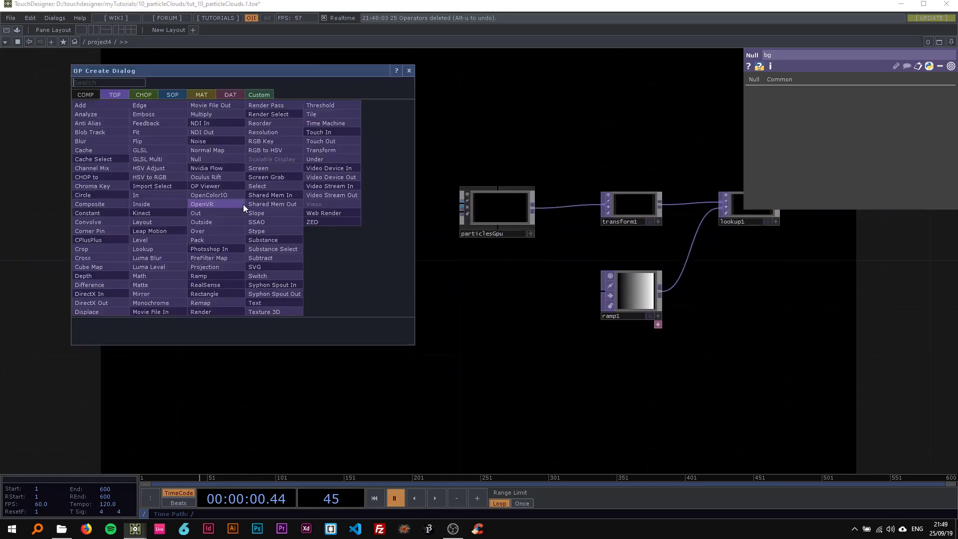
pyautogui.click(172, 98)
pyautogui.write('s')
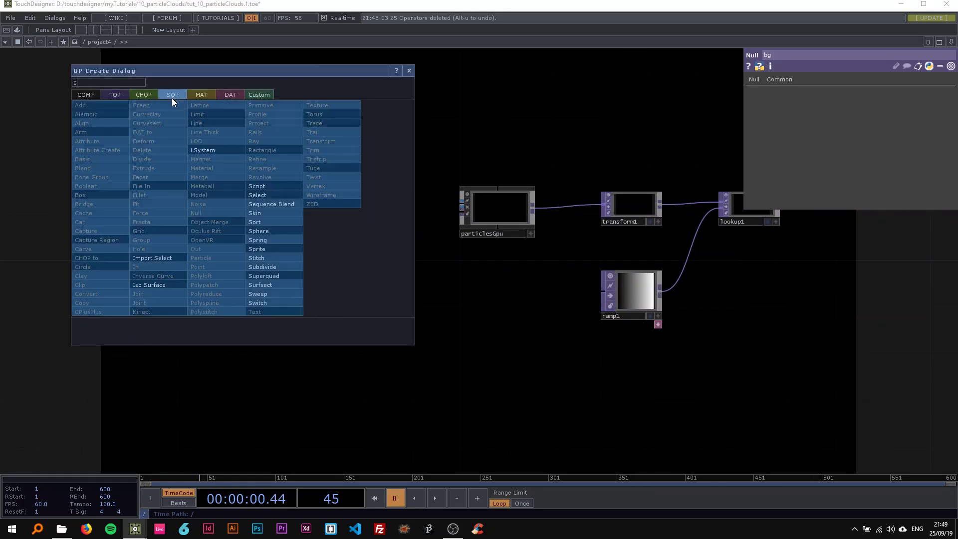
pyautogui.click(256, 232)
pyautogui.click(228, 217)
pyautogui.scroll(3, 227, 217)
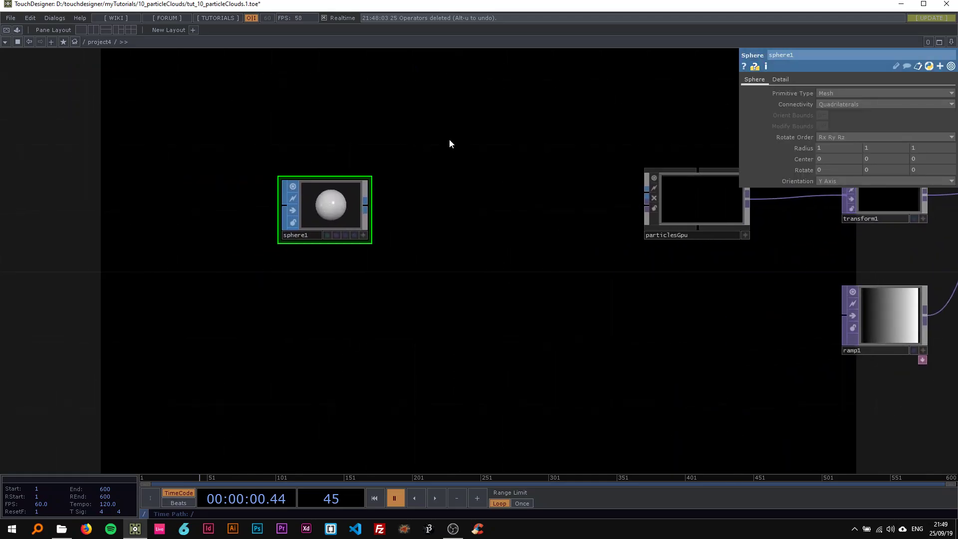
# Step: Set the Sphere SOP's rows and columns to 50 each
pyautogui.moveTo(370, 194); pyautogui.dragTo(239, 206)
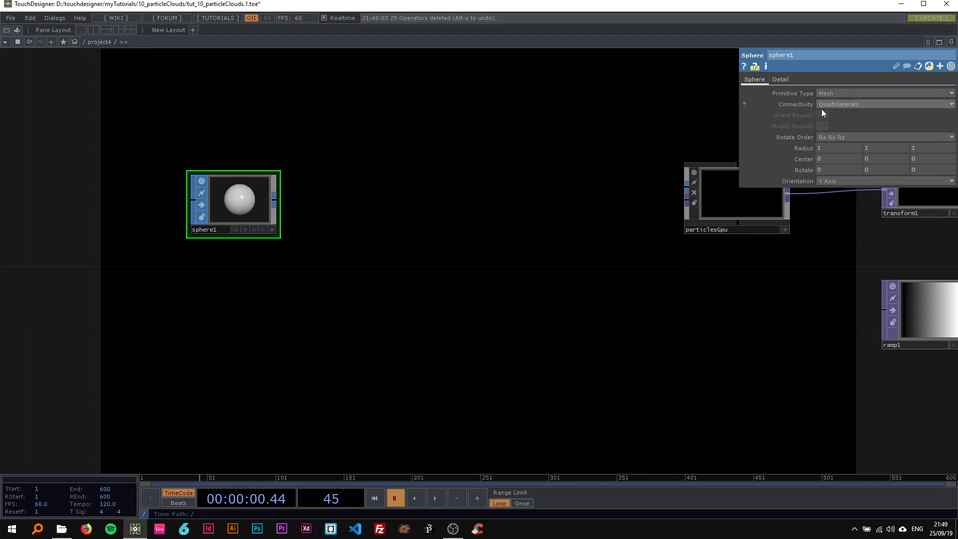
pyautogui.click(781, 79)
pyautogui.moveTo(820, 103); pyautogui.dragTo(798, 114)
pyautogui.write('55')
pyautogui.press('Return')
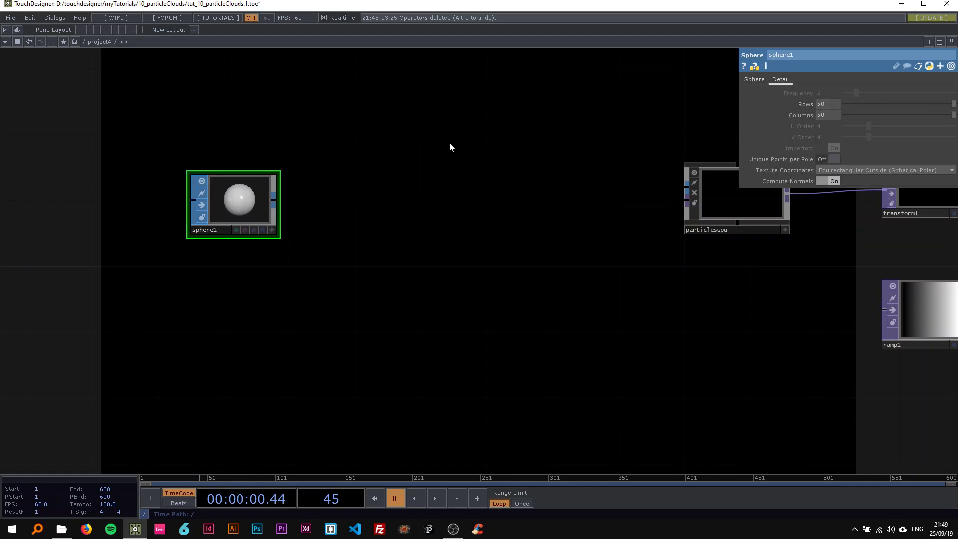
# Step: Append a Sort SOP to the Sphere and set its Point Sort to Random
pyautogui.rightClick(274, 199)
pyautogui.write('n')
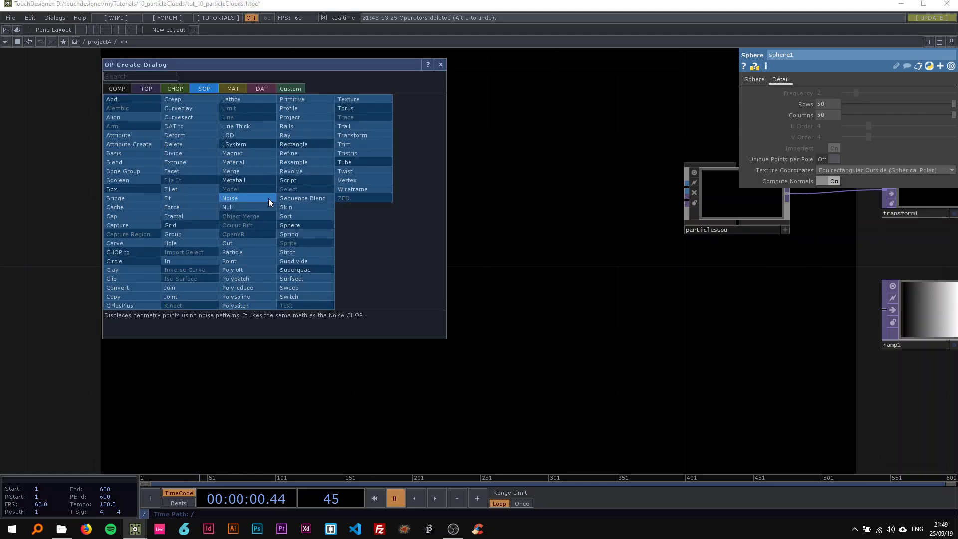
pyautogui.click(273, 198)
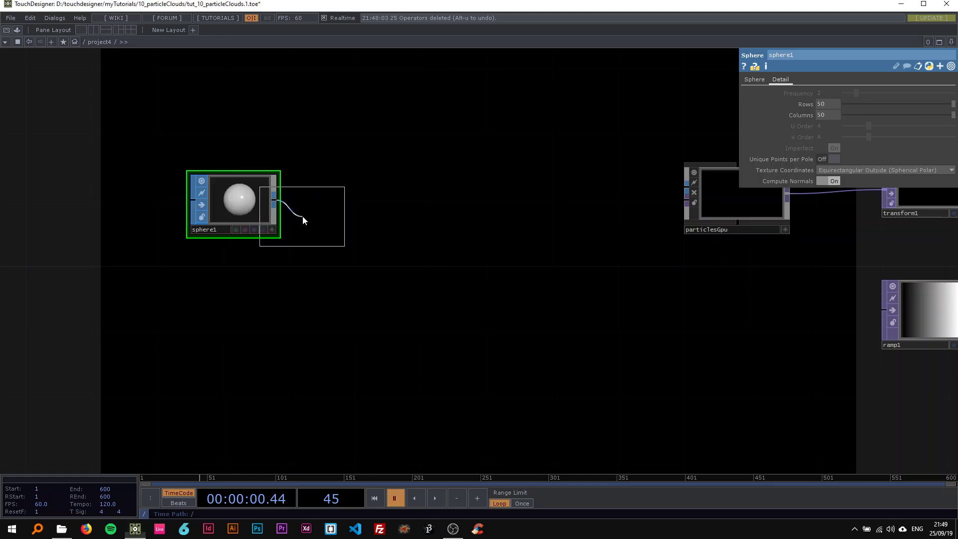
pyautogui.click(341, 207)
pyautogui.click(821, 93)
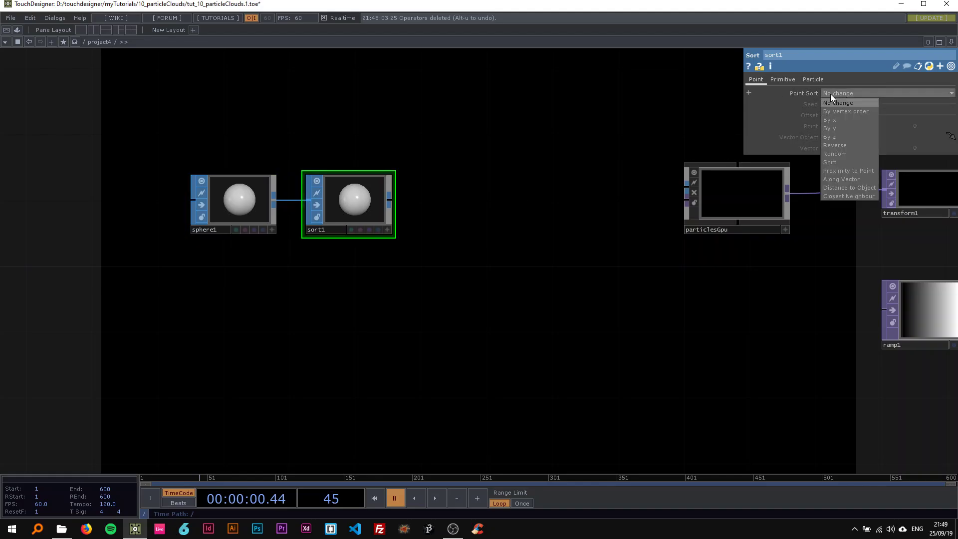
pyautogui.click(840, 157)
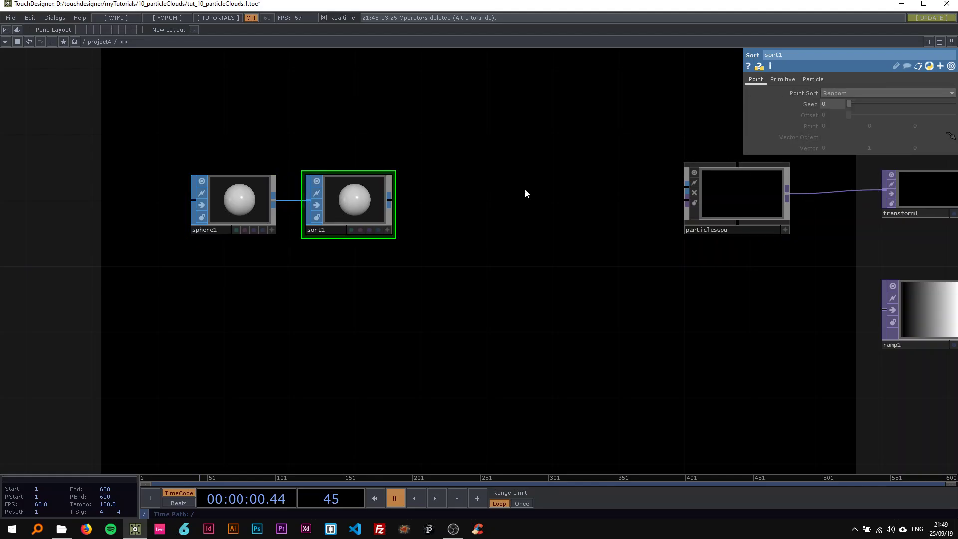
# Step: Append a Noise SOP to the Sort SOP and set its period to 2
pyautogui.rightClick(390, 199)
pyautogui.click(373, 205)
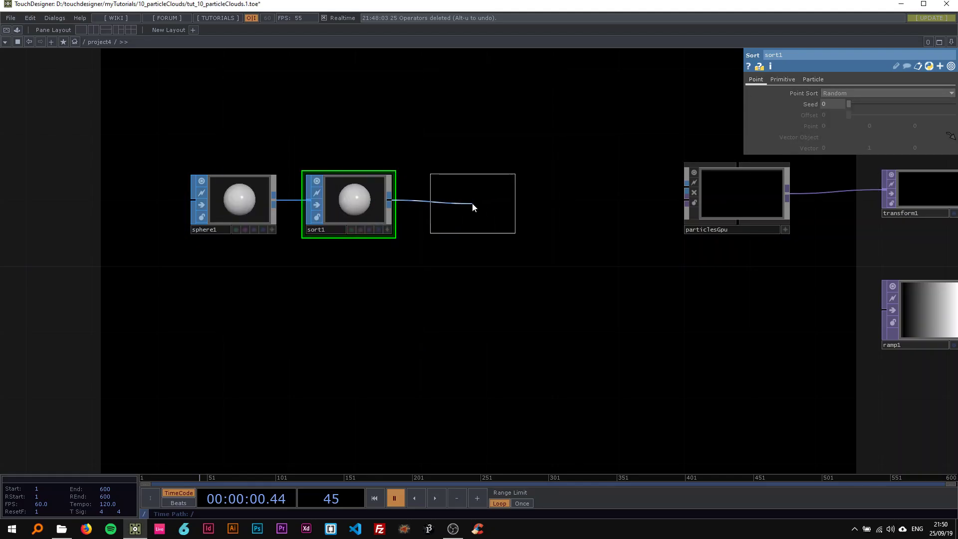
pyautogui.click(473, 205)
pyautogui.moveTo(440, 149); pyautogui.dragTo(392, 142)
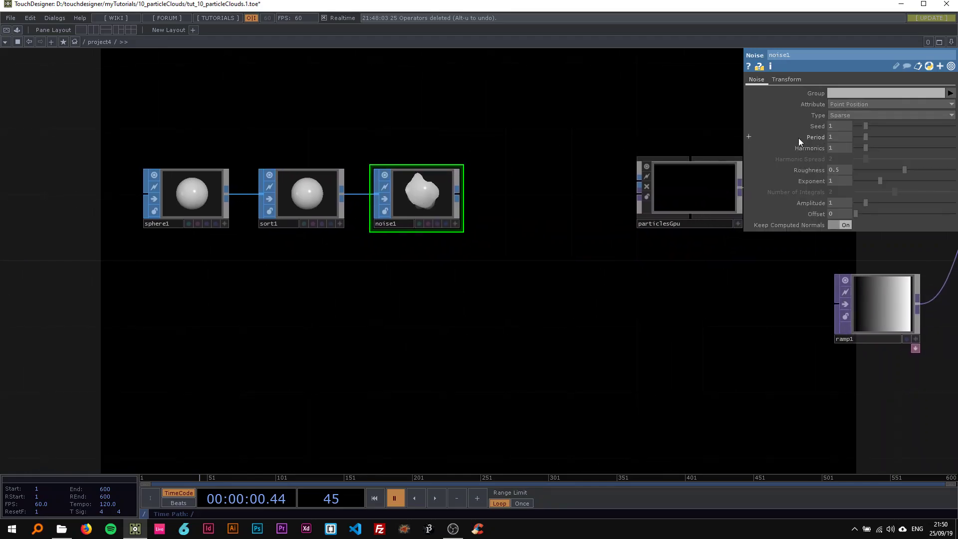
pyautogui.click(840, 137)
pyautogui.write('2')
pyautogui.press('Return')
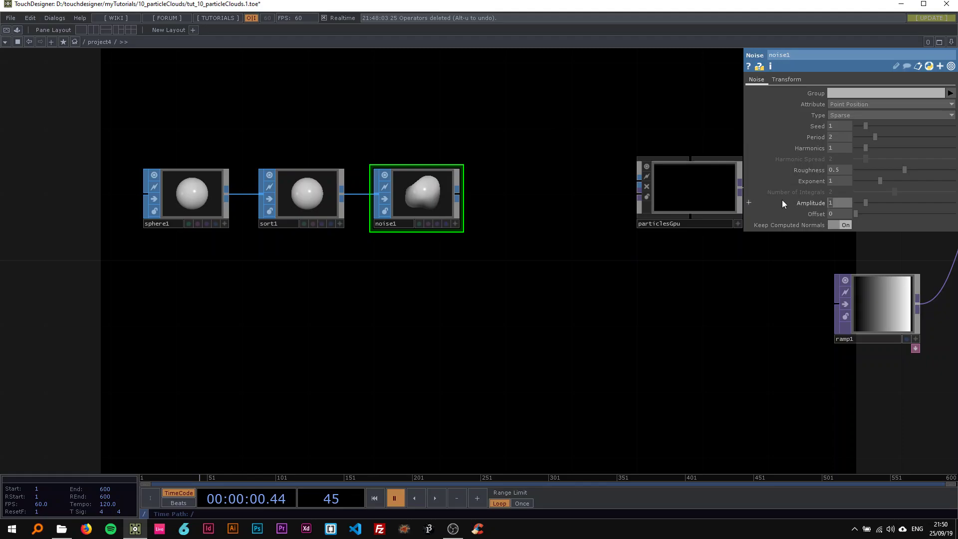
# Step: Try an amplitude of 0.5 and an offset of 0.5 on the Noise SOP, and undo both changes
pyautogui.write('0.5')
pyautogui.press('Return')
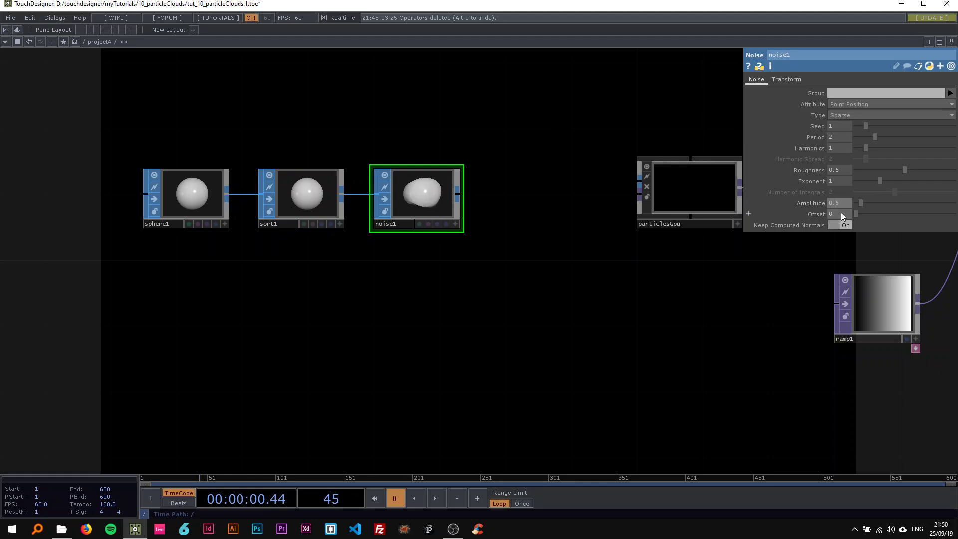
pyautogui.write('0.5')
pyautogui.press('Return')
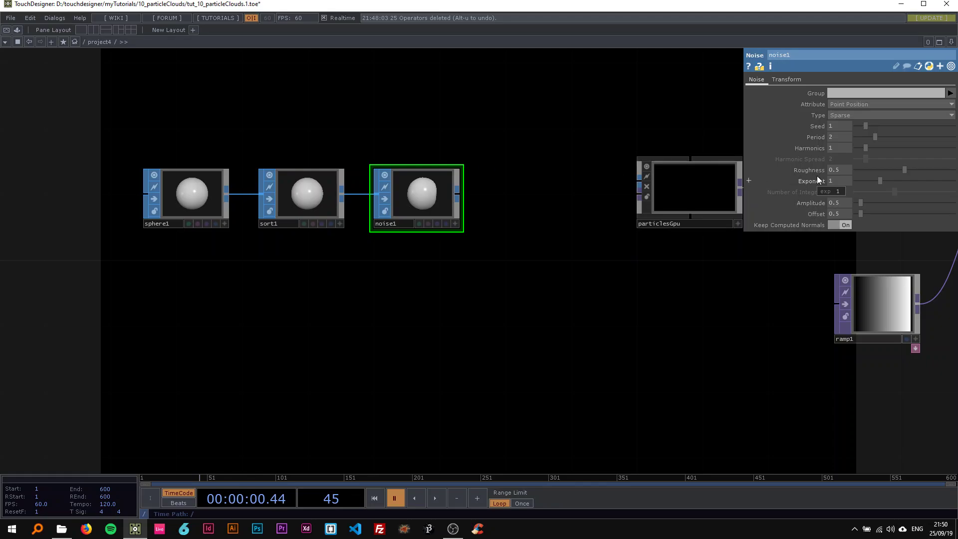
pyautogui.hotkey('alt', 'u')
pyautogui.hotkey('alt', 'u')
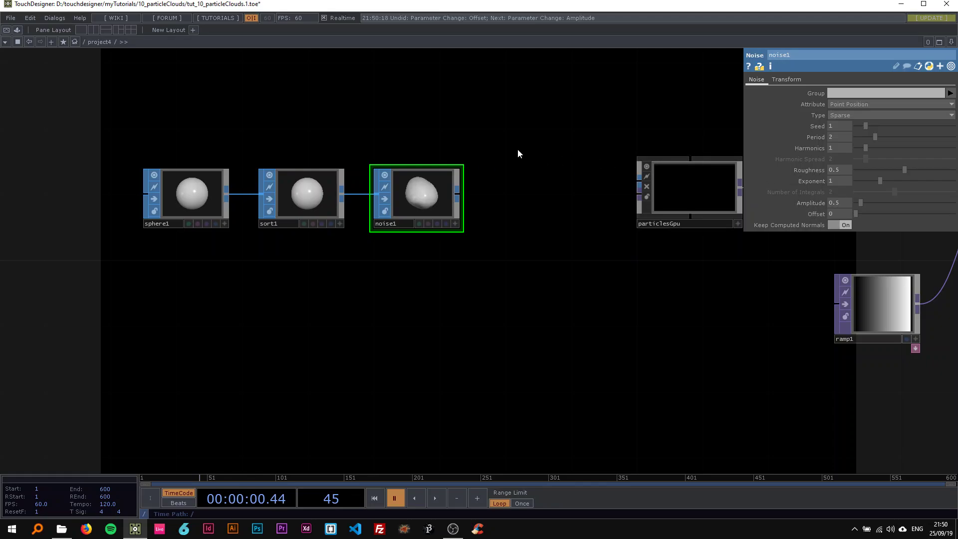
# Step: Set the Noise SOP's amplitude to 4
pyautogui.write('4')
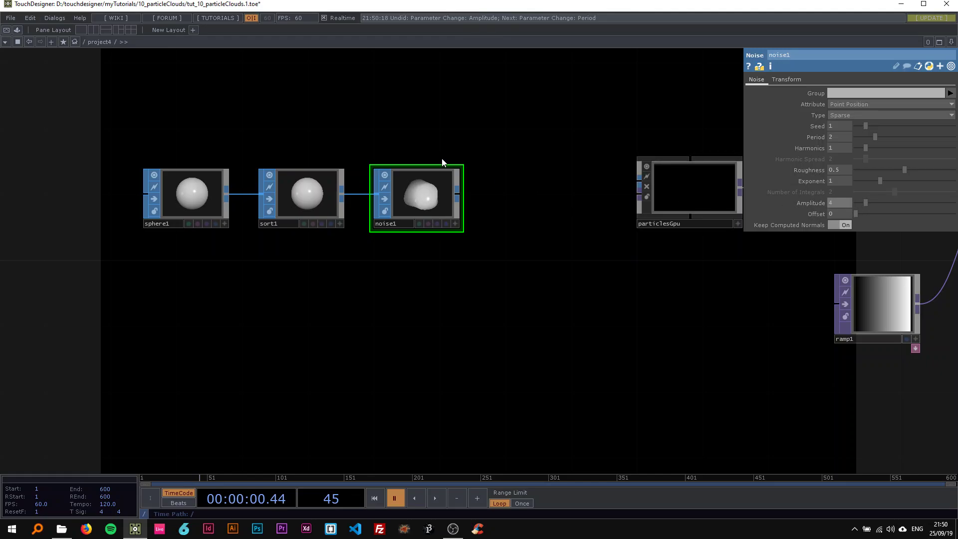
pyautogui.press('Return')
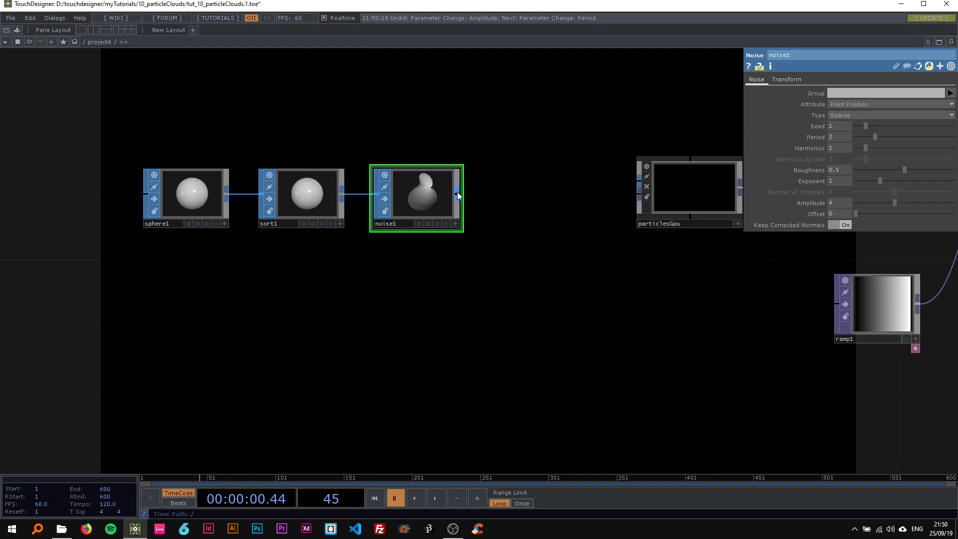
# Step: Connect the Noise SOP to the particlesGpu container's SOP input and start timeline playback
pyautogui.moveTo(456, 191); pyautogui.dragTo(639, 181)
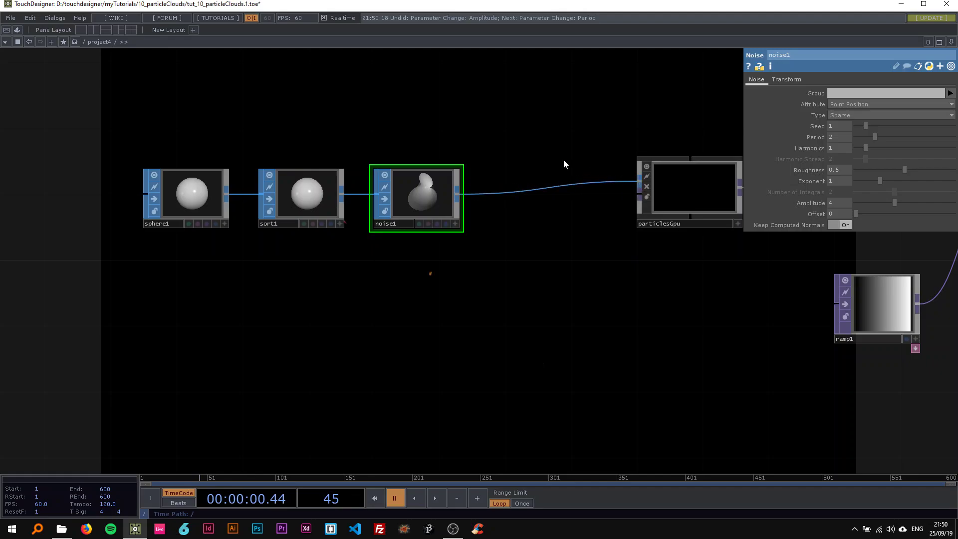
pyautogui.moveTo(564, 160); pyautogui.dragTo(386, 159)
pyautogui.press('space')
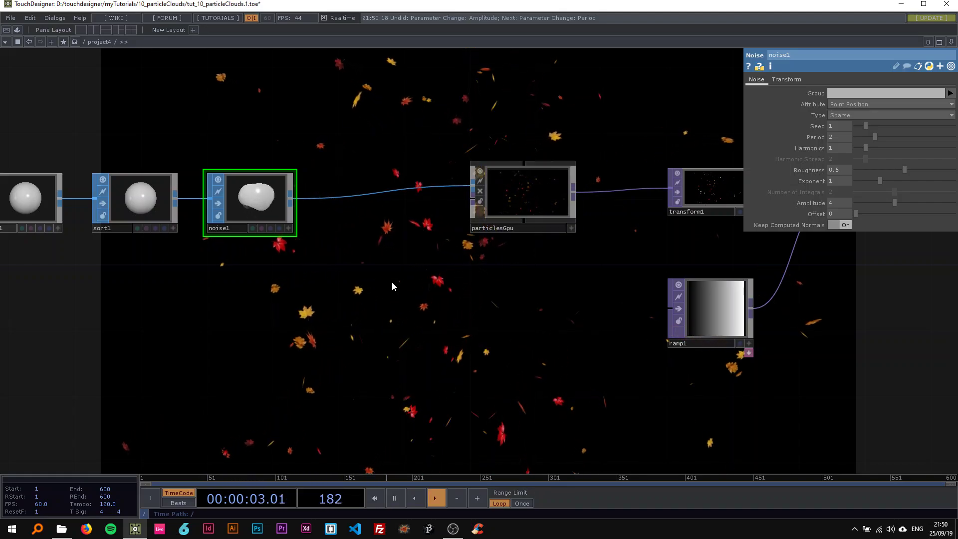
# Step: Select all operators in the network and turn off their node viewers
pyautogui.moveTo(331, 254); pyautogui.dragTo(404, 261)
pyautogui.moveTo(59, 131); pyautogui.dragTo(172, 128, button='right')
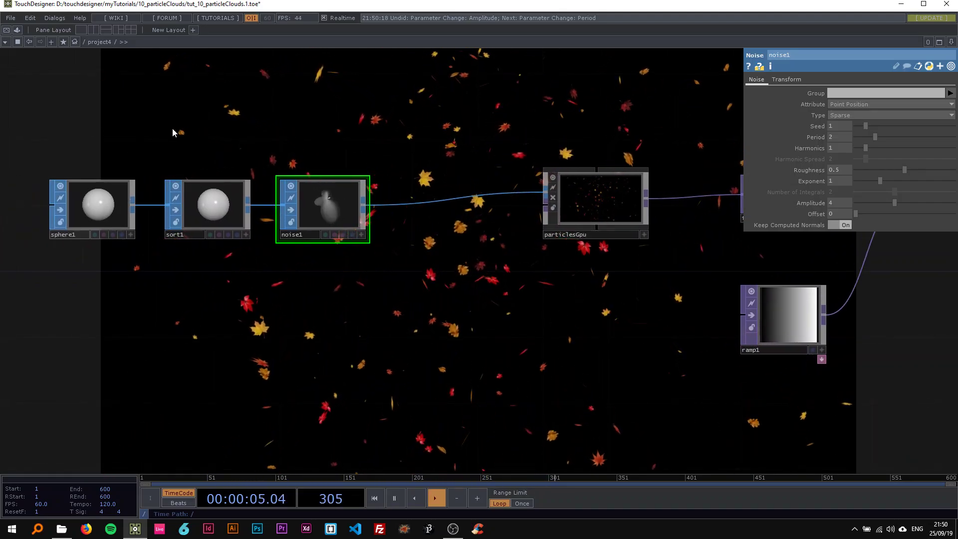
pyautogui.hotkey('ctrl', 'a')
pyautogui.click(552, 177)
pyautogui.click(436, 134)
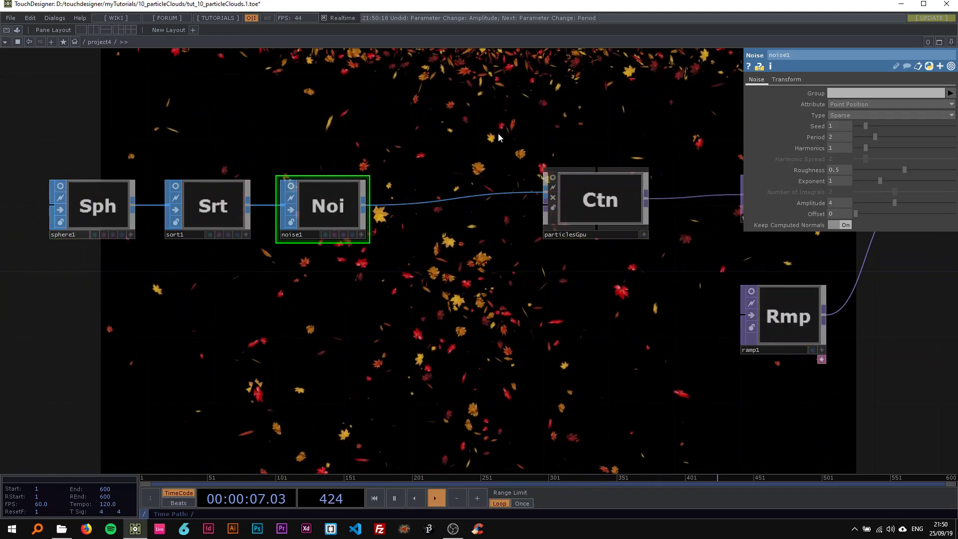
# Step: Choose the Sand preset on the particlesGpu container and recall it
pyautogui.moveTo(498, 133); pyautogui.dragTo(287, 137)
pyautogui.click(260, 207)
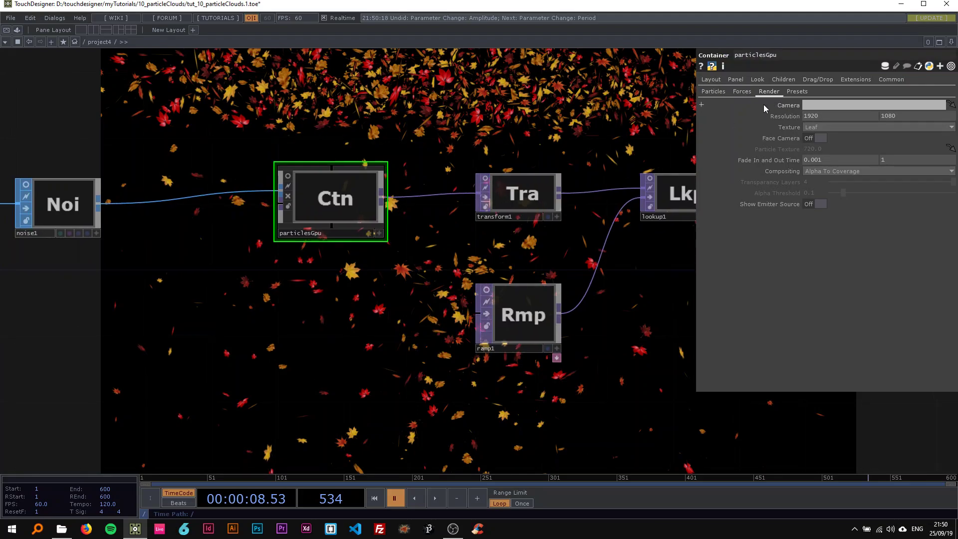
pyautogui.click(796, 91)
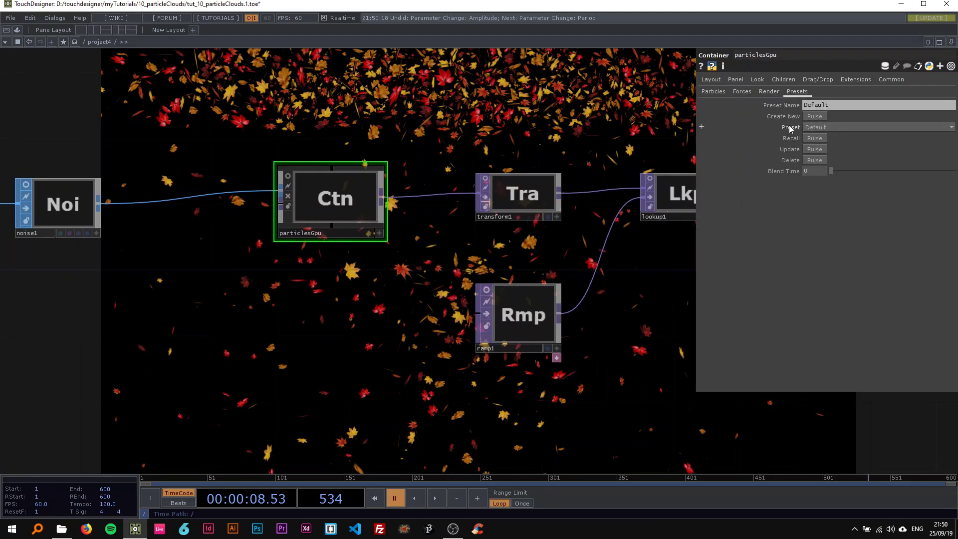
pyautogui.click(806, 128)
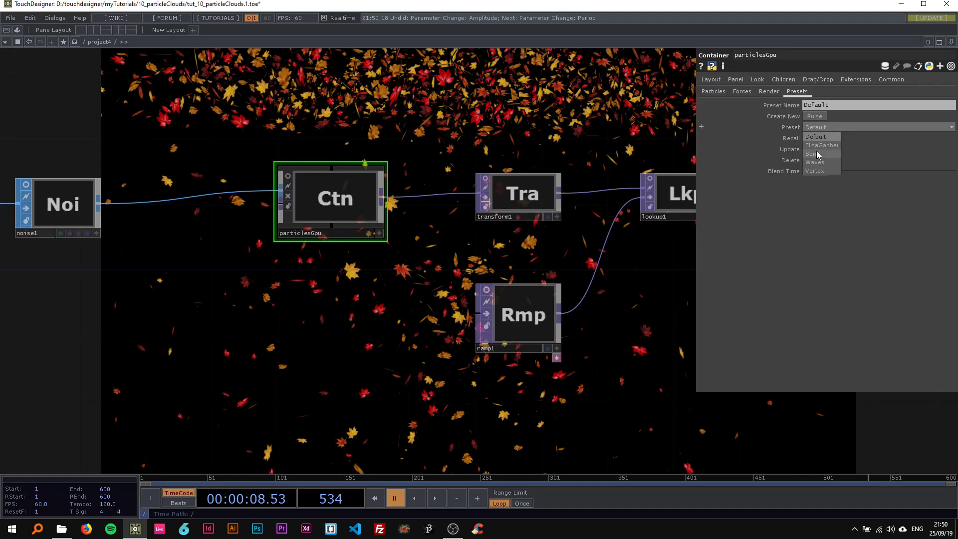
pyautogui.click(816, 150)
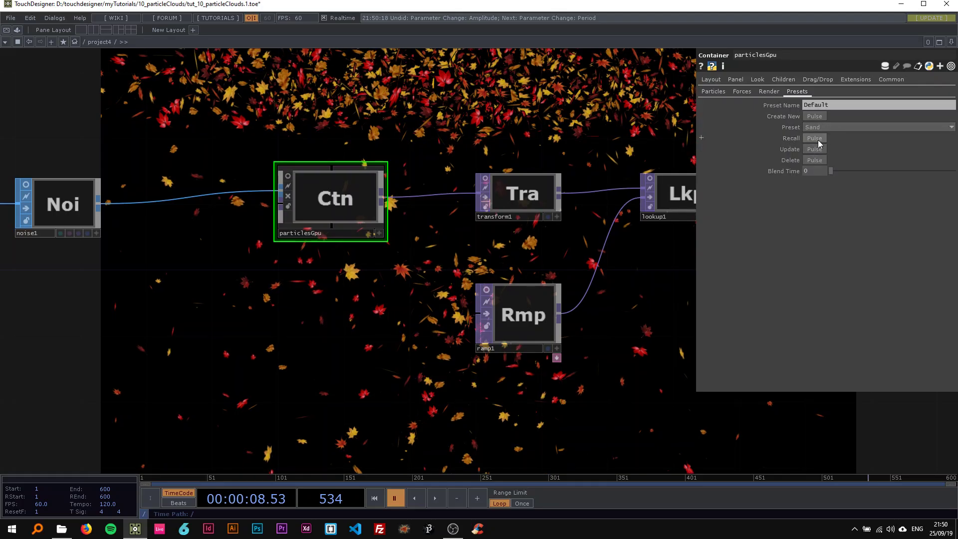
pyautogui.click(814, 138)
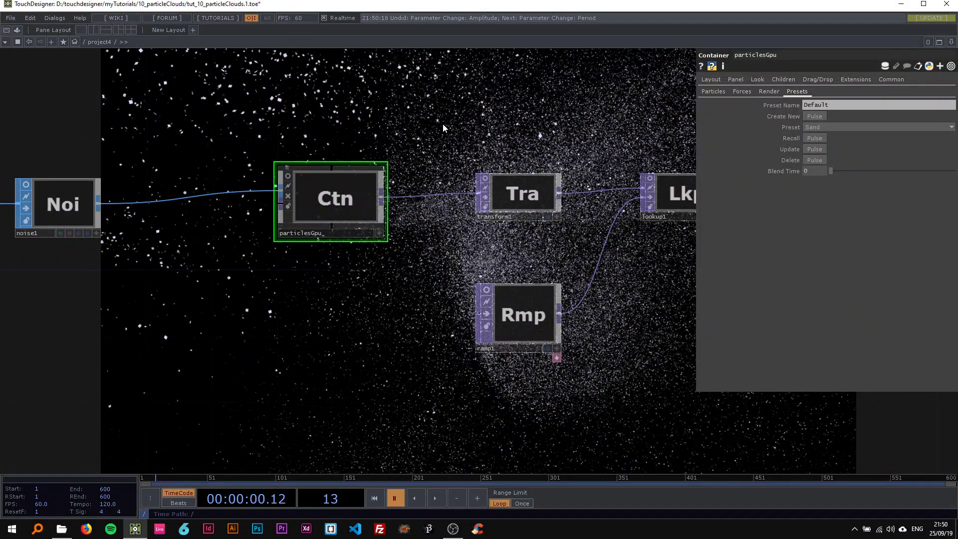
# Step: Set the particlesGpu render resolution to 1920 by 1080
pyautogui.click(767, 93)
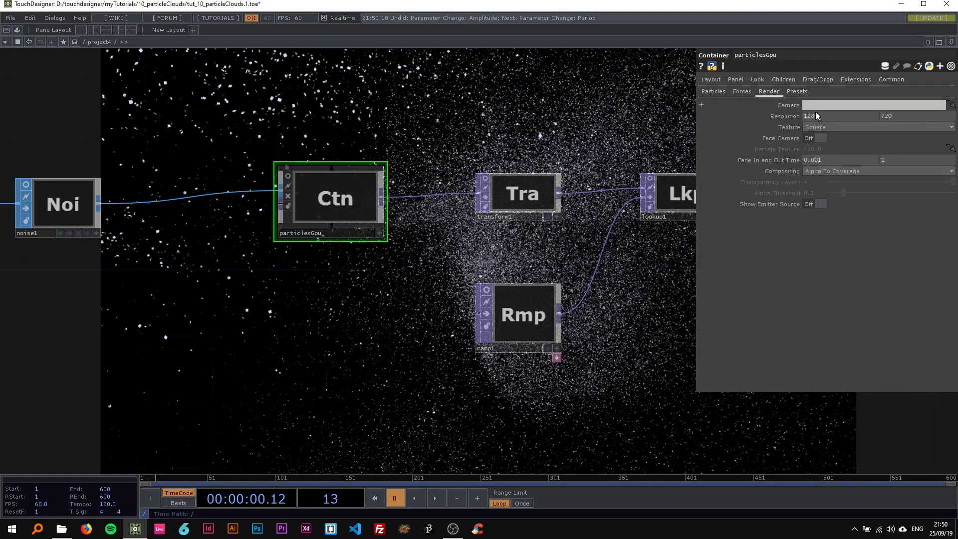
pyautogui.write('0')
pyautogui.press('Tab')
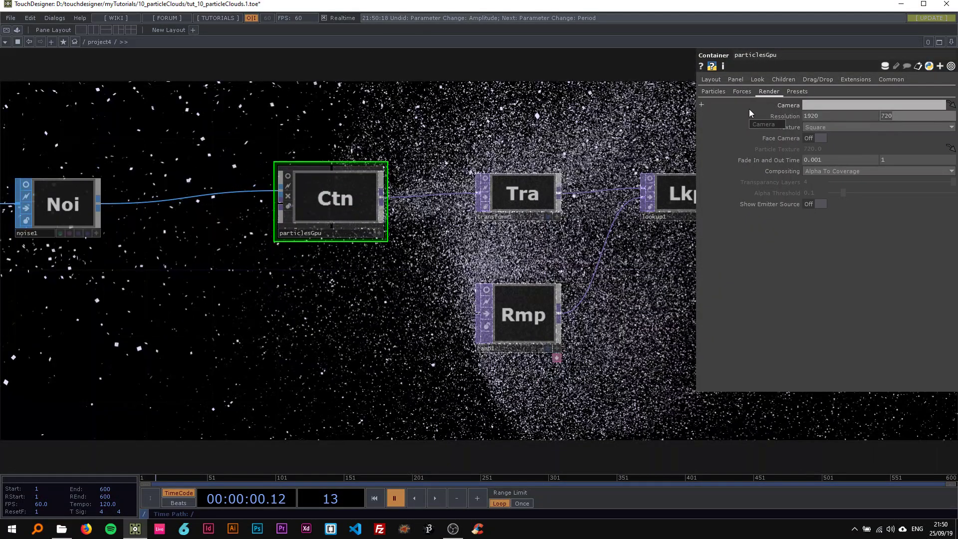
pyautogui.write('1080')
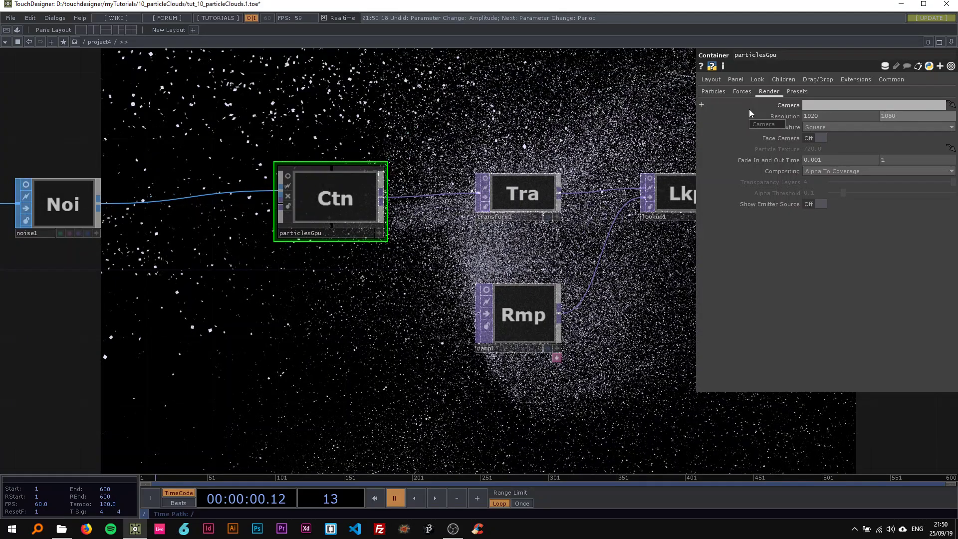
pyautogui.press('Return')
# Step: Reduce the maximum particle size of particlesGpu to 0.006
pyautogui.moveTo(426, 133); pyautogui.dragTo(489, 104)
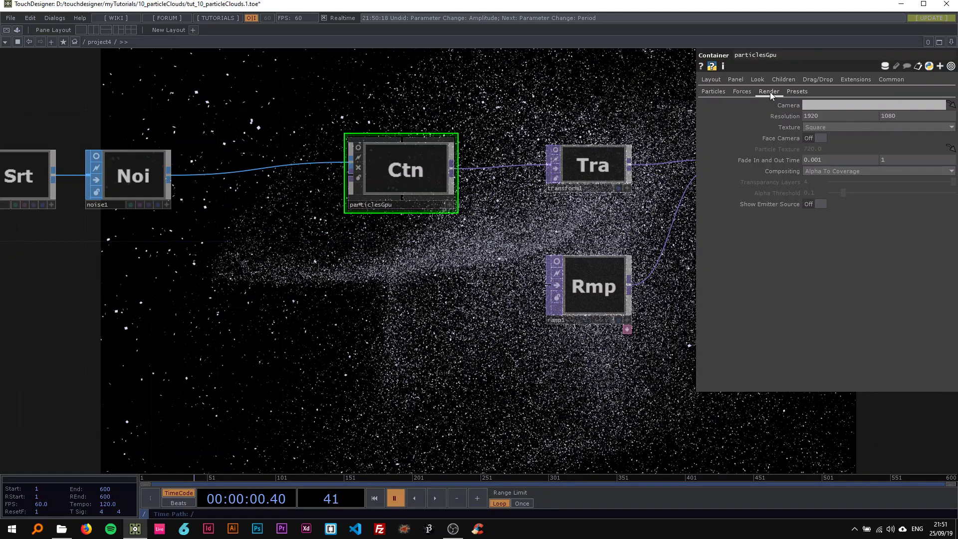
pyautogui.click(718, 92)
pyautogui.moveTo(527, 115); pyautogui.dragTo(553, 89)
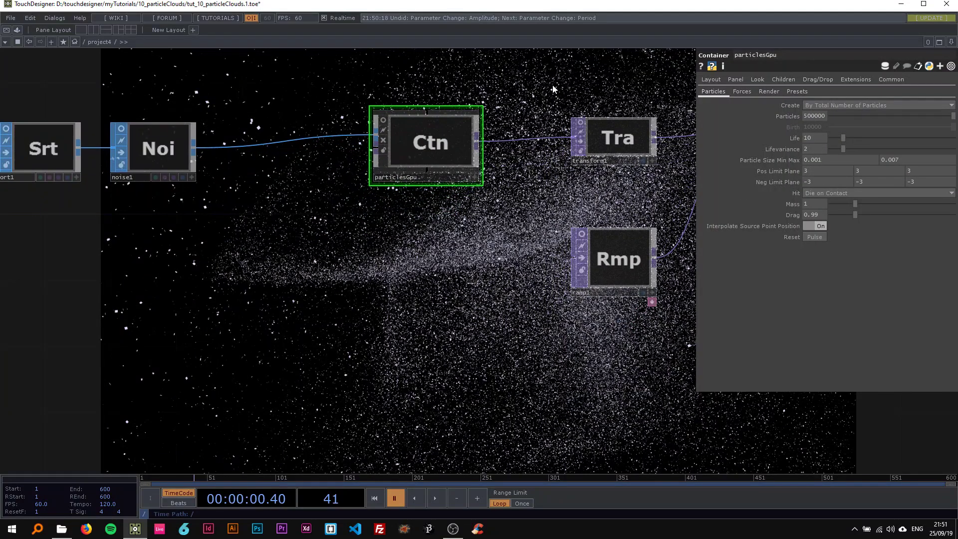
pyautogui.click(921, 162)
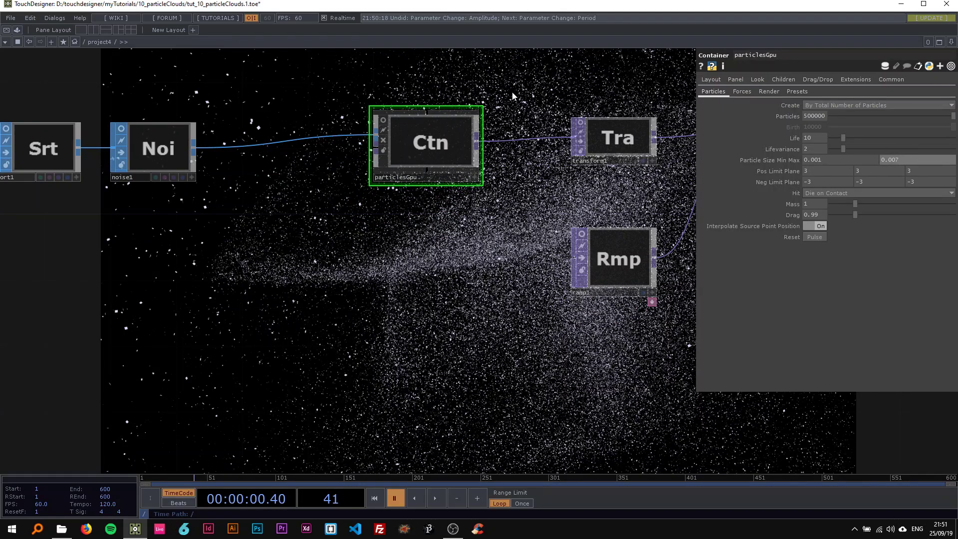
pyautogui.press('Down')
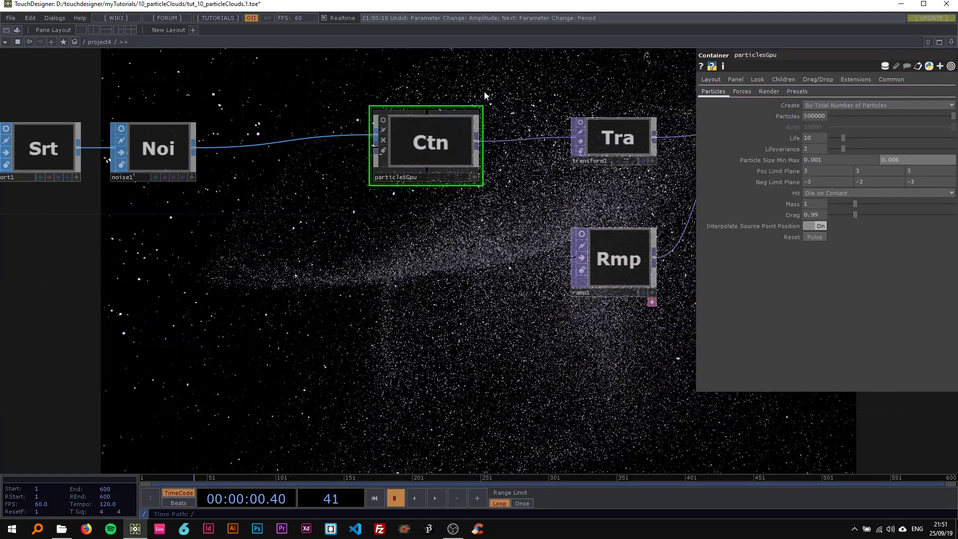
# Step: Set the External Magnitude in the particlesGpu forces to 0.3
pyautogui.moveTo(474, 90); pyautogui.dragTo(390, 88)
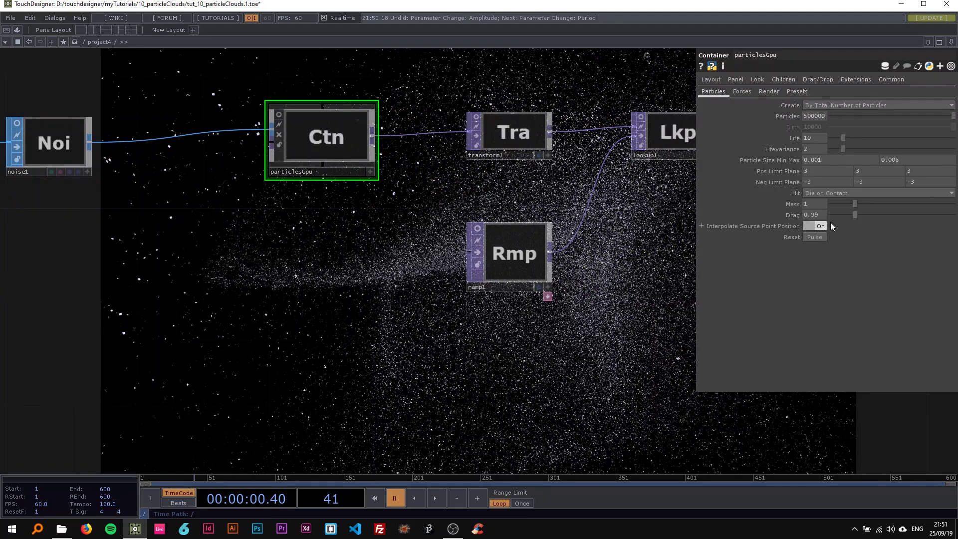
pyautogui.click(740, 92)
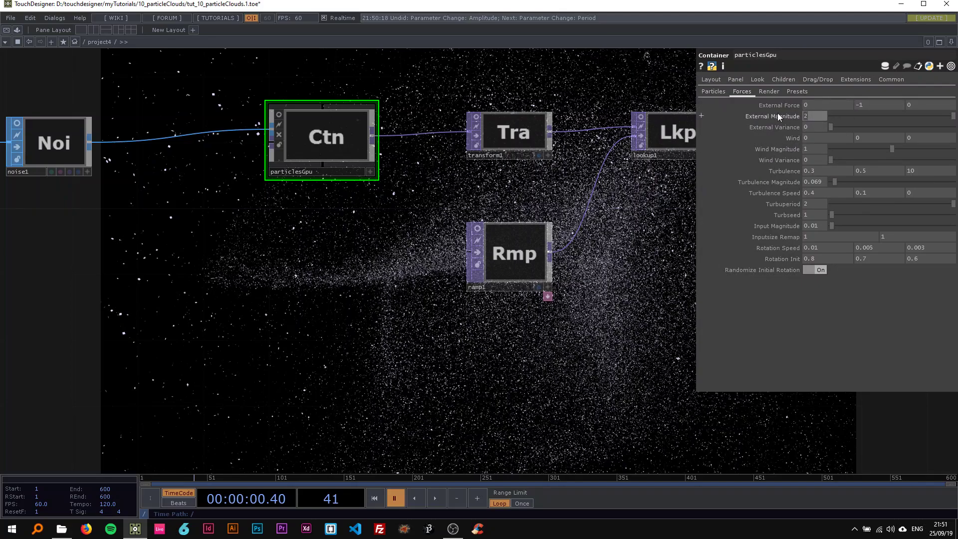
pyautogui.write('0.3')
pyautogui.press('Return')
pyautogui.moveTo(420, 82); pyautogui.dragTo(415, 86)
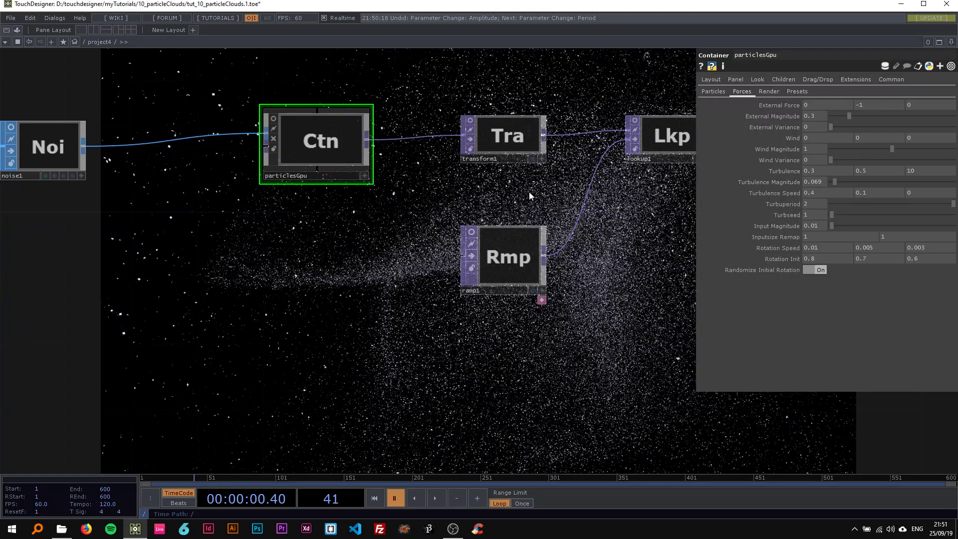
# Step: Set the first two Turbulence values of particlesGpu to 3 and 2.5
pyautogui.moveTo(537, 191); pyautogui.dragTo(579, 189)
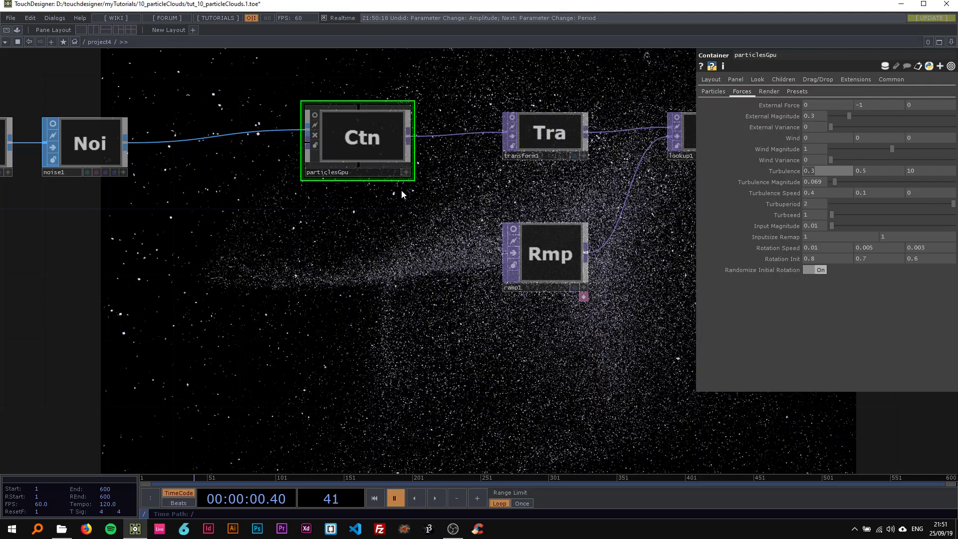
pyautogui.click(866, 170)
pyautogui.write('2.5')
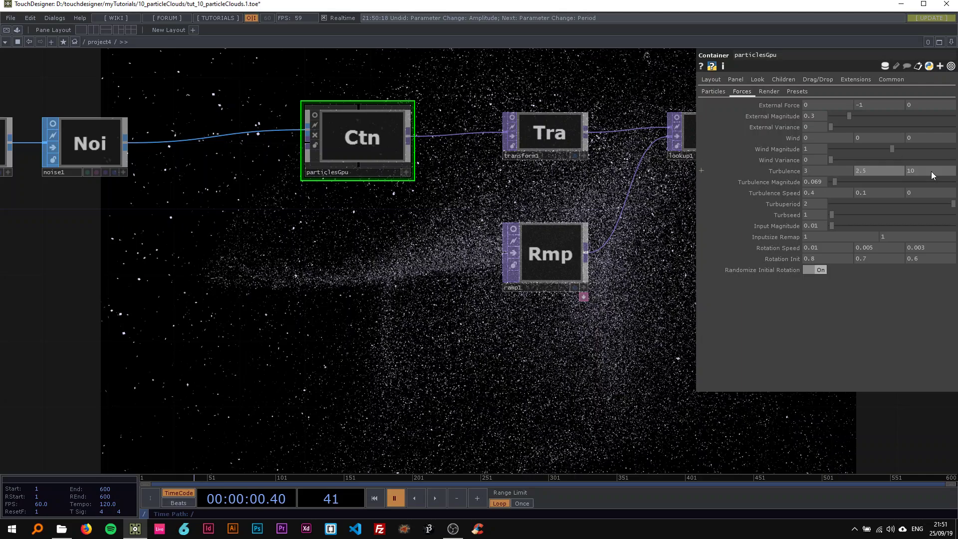
pyautogui.click(594, 172)
pyautogui.moveTo(553, 180); pyautogui.dragTo(559, 169)
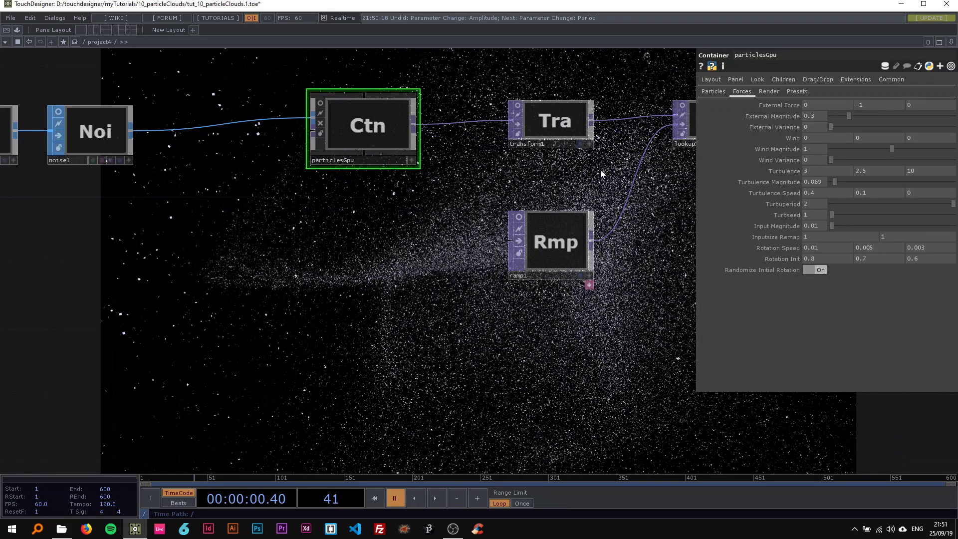
# Step: Set the Turbulence Magnitude of particlesGpu to 0.5 and the third Turbulence Speed value to 0.2
pyautogui.click(812, 182)
pyautogui.write('0.5')
pyautogui.press('Return')
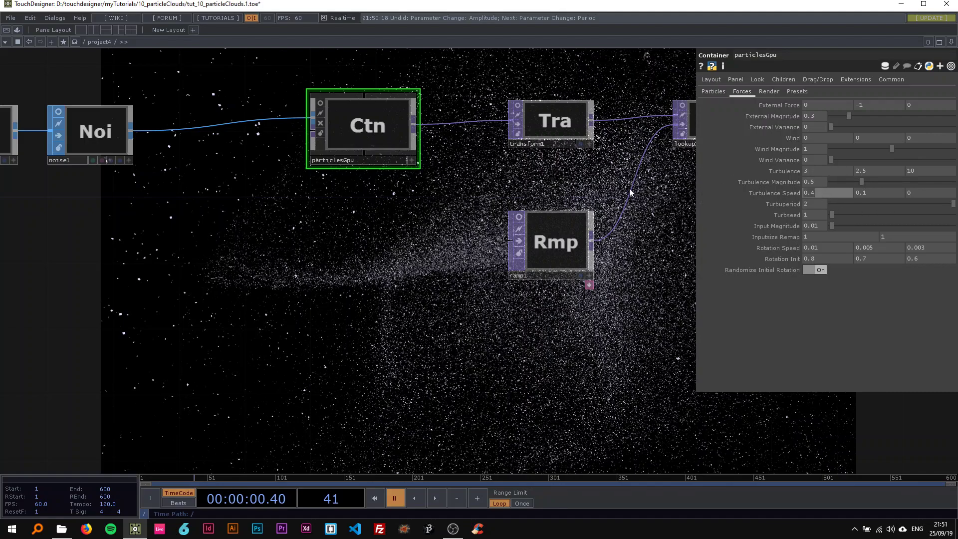
pyautogui.click(910, 191)
pyautogui.write('0.2')
pyautogui.press('Return')
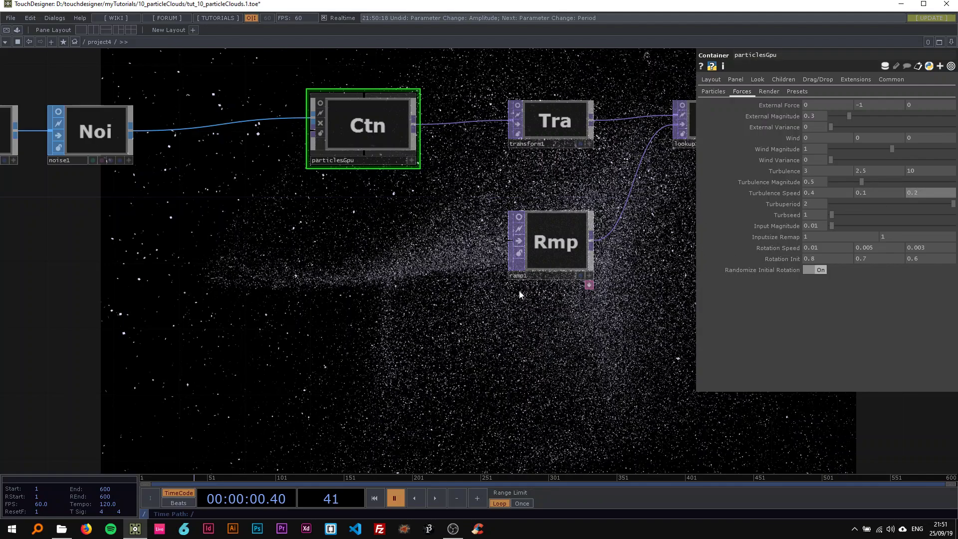
# Step: Select the Audio File In and Audio Device Out CHOPs and move them closer to the Sphere SOP chain
pyautogui.scroll(-3, 507, 291)
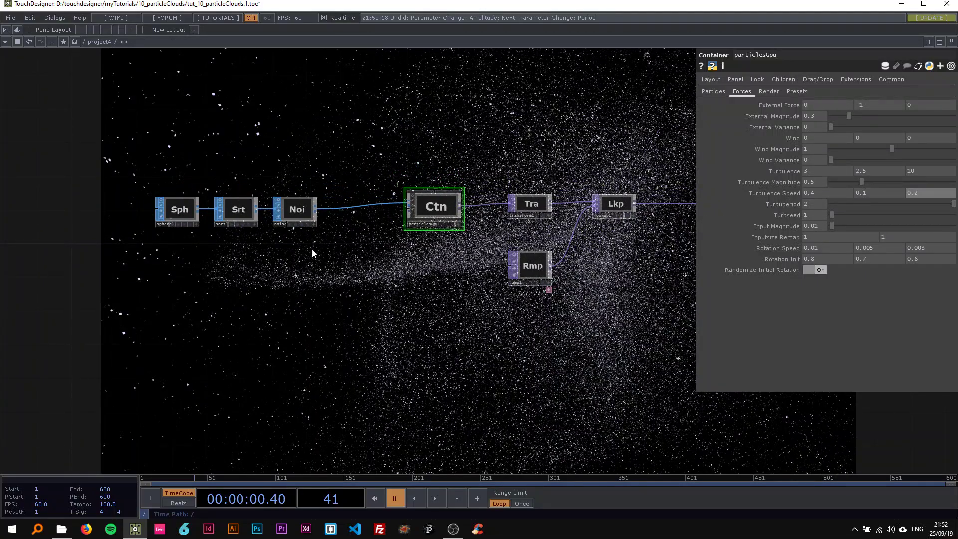
pyautogui.moveTo(489, 270); pyautogui.dragTo(657, 251)
pyautogui.moveTo(331, 268); pyautogui.dragTo(238, 245)
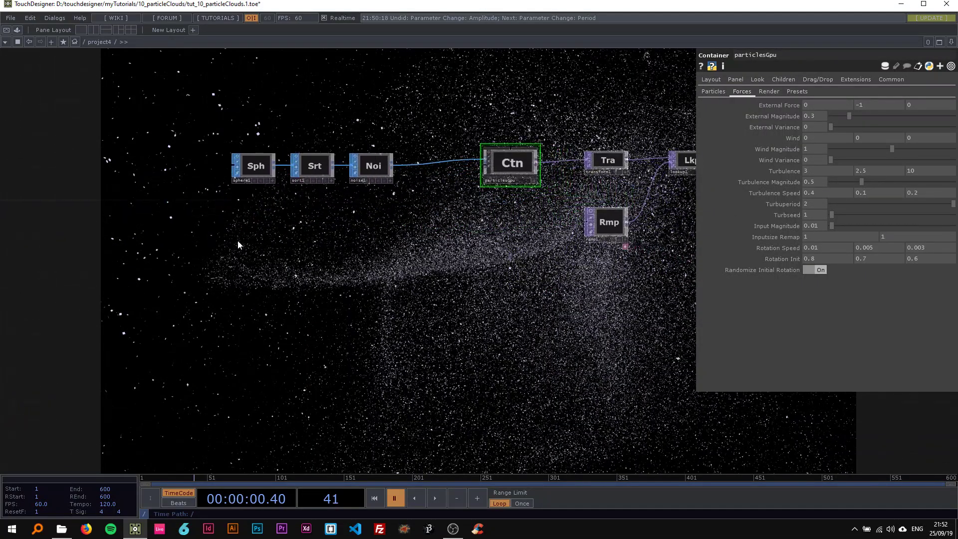
pyautogui.moveTo(188, 278); pyautogui.dragTo(391, 269)
pyautogui.scroll(-1, 122, 284)
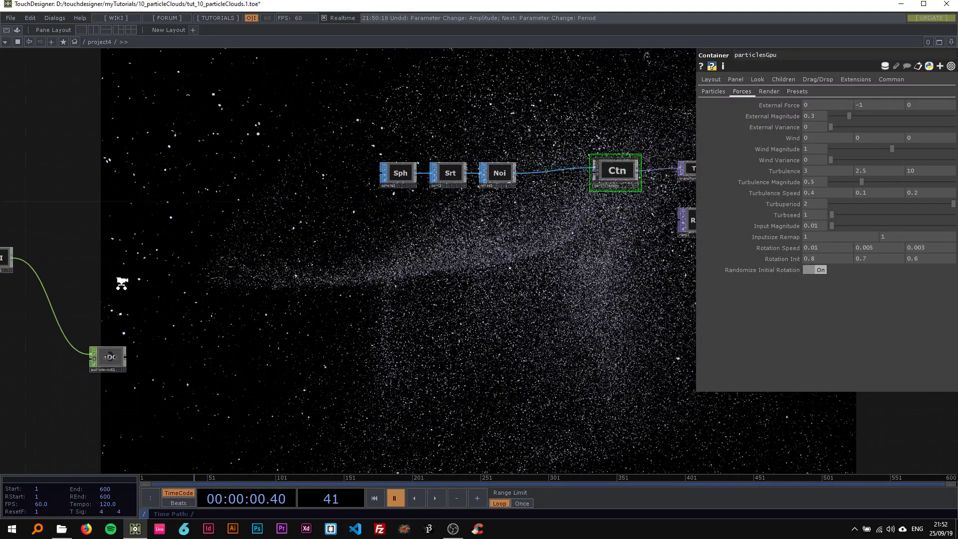
pyautogui.scroll(-1, 121, 283)
pyautogui.moveTo(158, 278); pyautogui.dragTo(263, 275)
pyautogui.moveTo(64, 228); pyautogui.dragTo(191, 302, button='right')
pyautogui.moveTo(227, 348); pyautogui.dragTo(307, 323)
pyautogui.scroll(2, 289, 279)
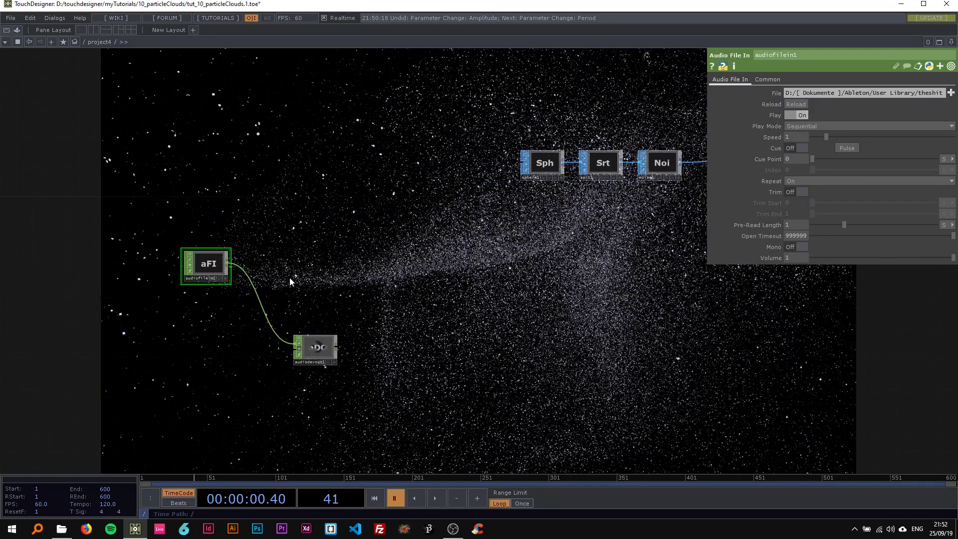
# Step: Append an Audio Filter CHOP to the Audio File In CHOP, placing it above the Audio Device Out
pyautogui.moveTo(290, 280); pyautogui.dragTo(241, 249)
pyautogui.scroll(2, 160, 202)
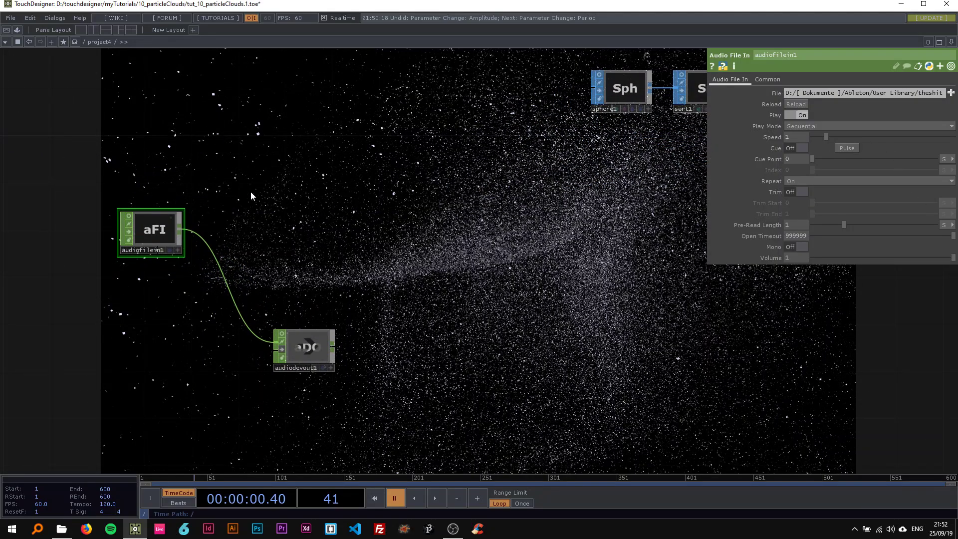
pyautogui.moveTo(284, 196); pyautogui.dragTo(214, 158)
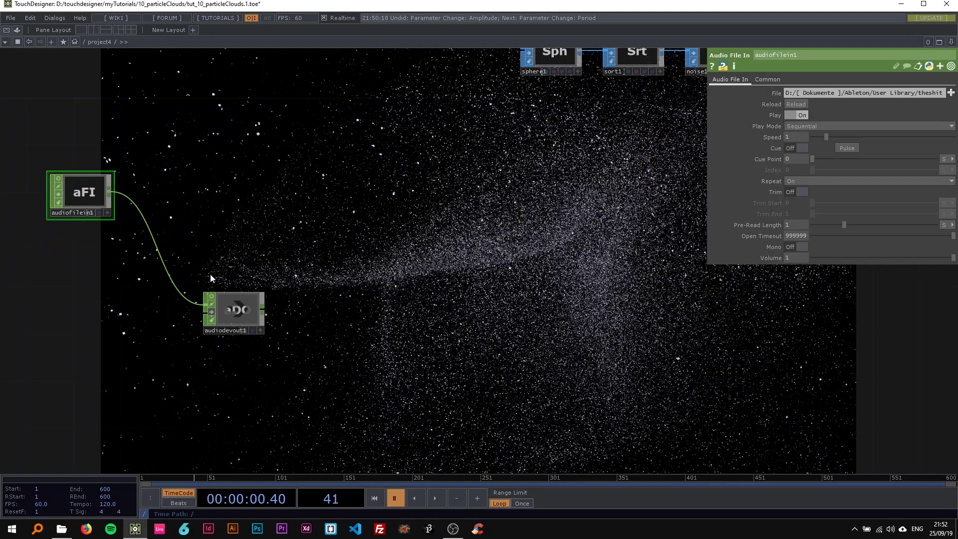
pyautogui.click(214, 311)
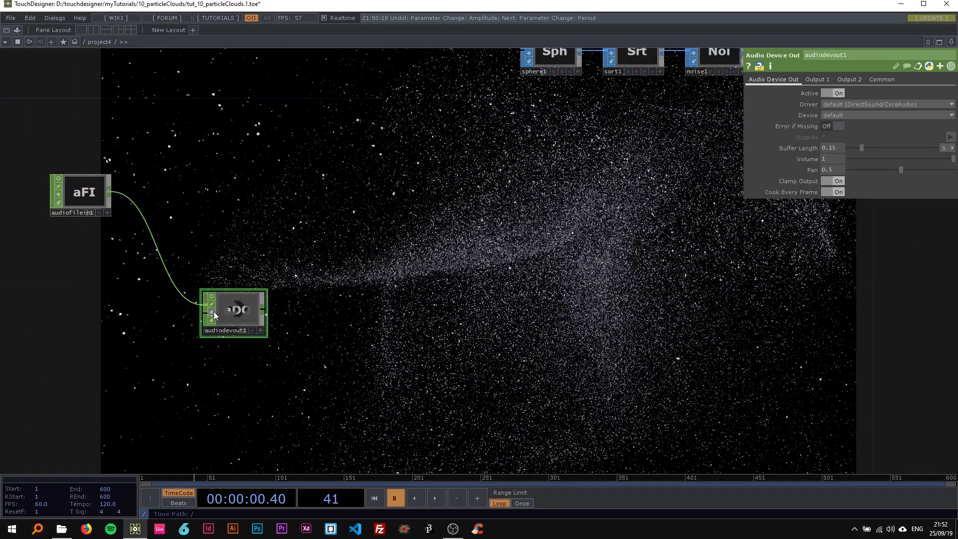
pyautogui.click(85, 180)
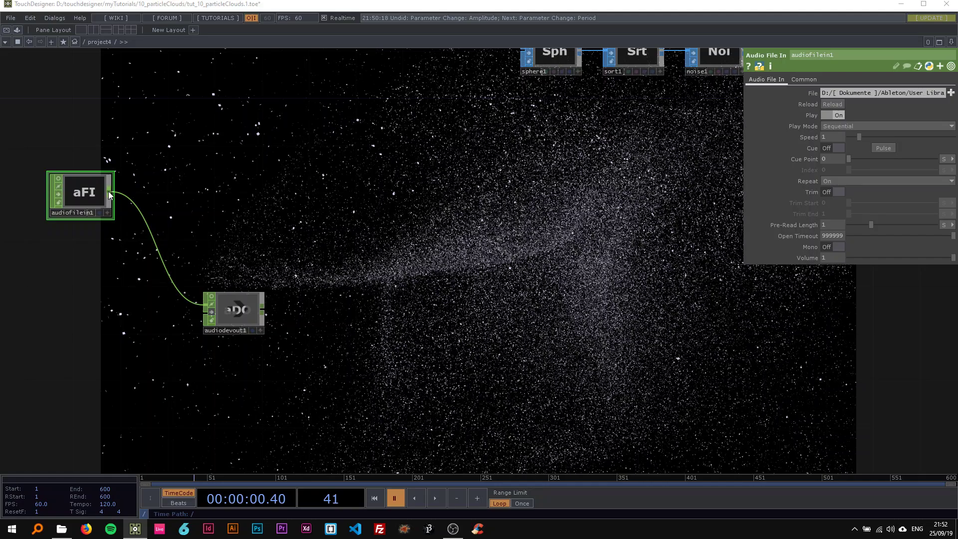
pyautogui.rightClick(109, 191)
pyautogui.write('u')
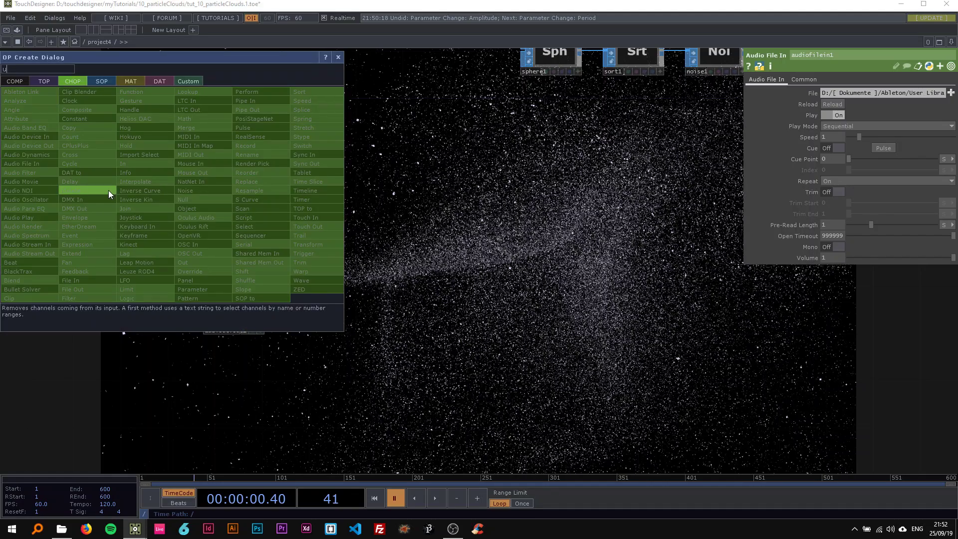
pyautogui.press('BackSpace')
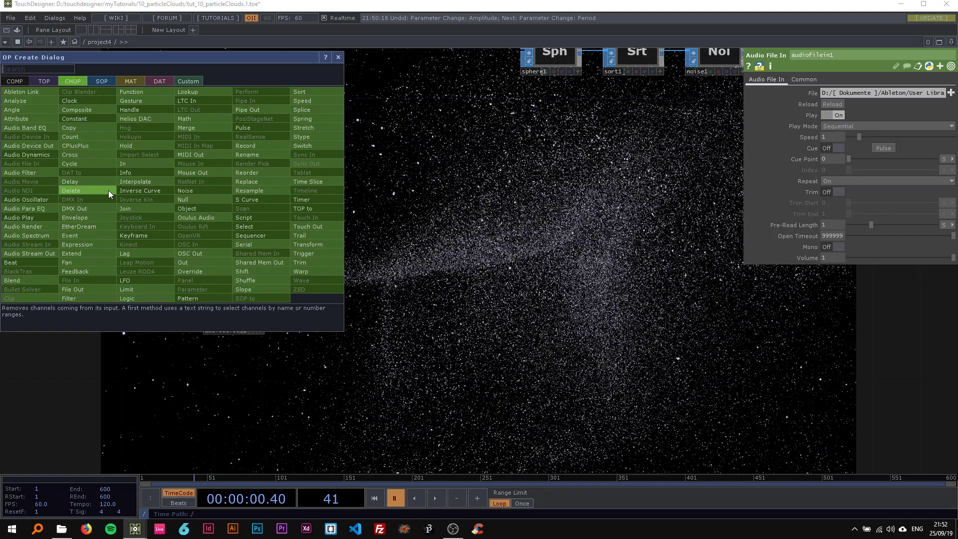
pyautogui.write('fil')
pyautogui.click(44, 172)
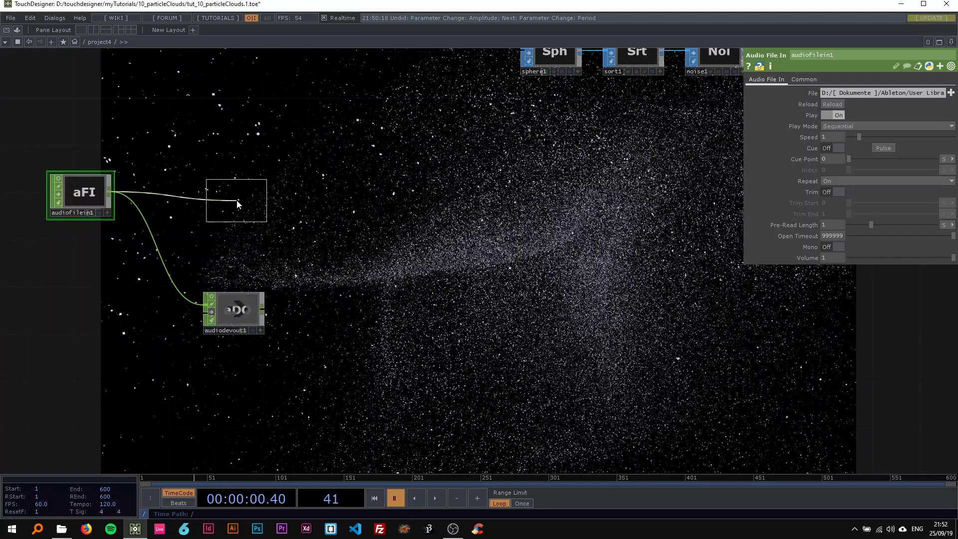
pyautogui.click(231, 199)
# Step: Switch the Audio Filter CHOP's cutoff units to Frequency
pyautogui.scroll(2, 229, 194)
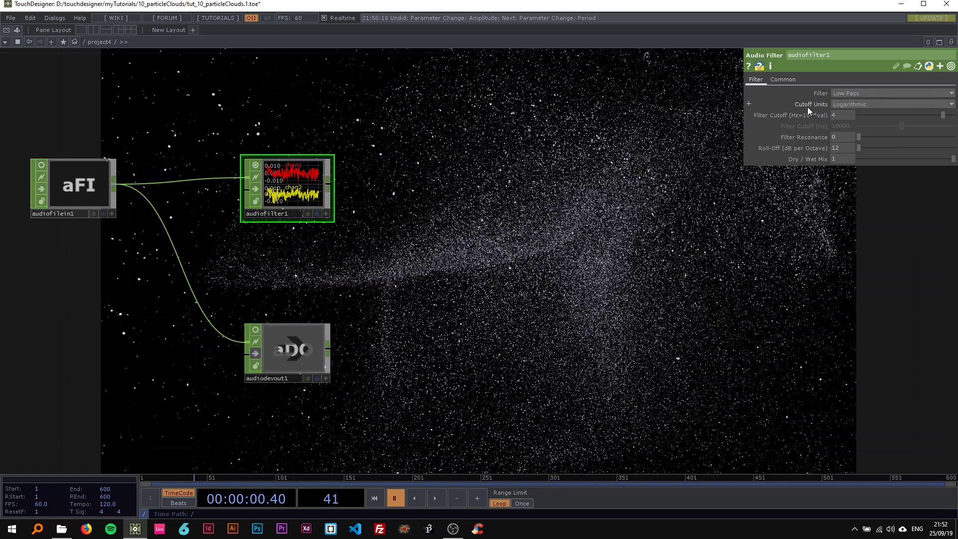
pyautogui.click(850, 109)
pyautogui.click(856, 120)
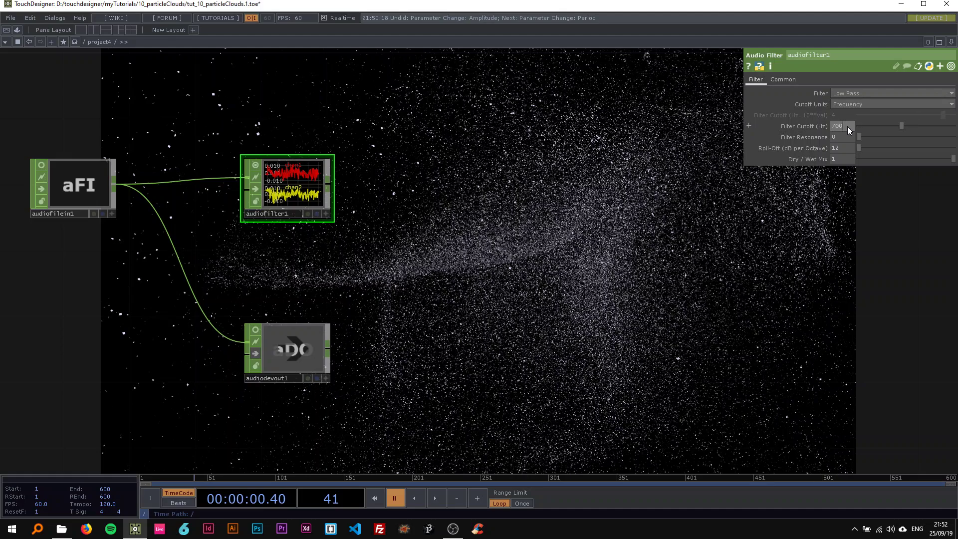
# Step: Set the Audio Filter CHOP's cutoff to 700 Hz and append an Envelope CHOP with an Envelope Width of 1
pyautogui.write('0')
pyautogui.press('Return')
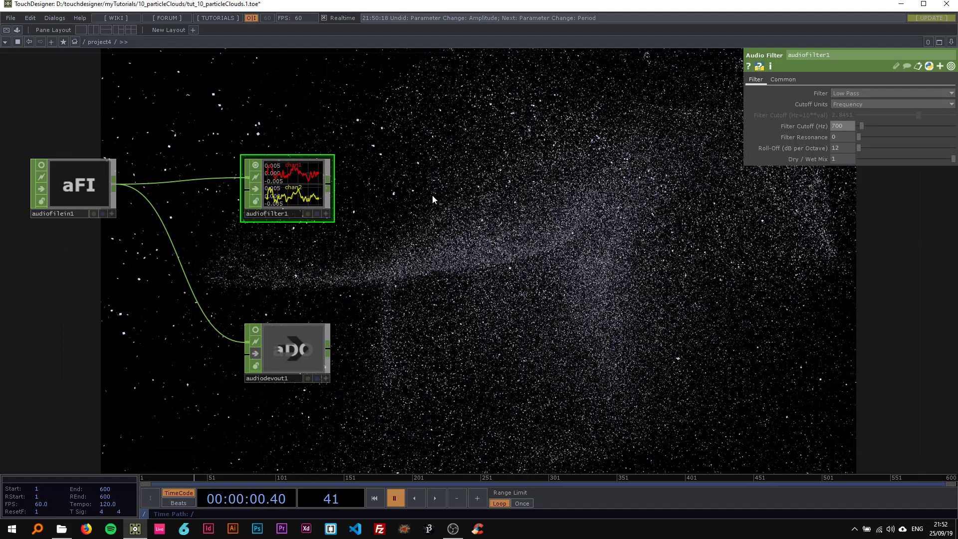
pyautogui.rightClick(328, 183)
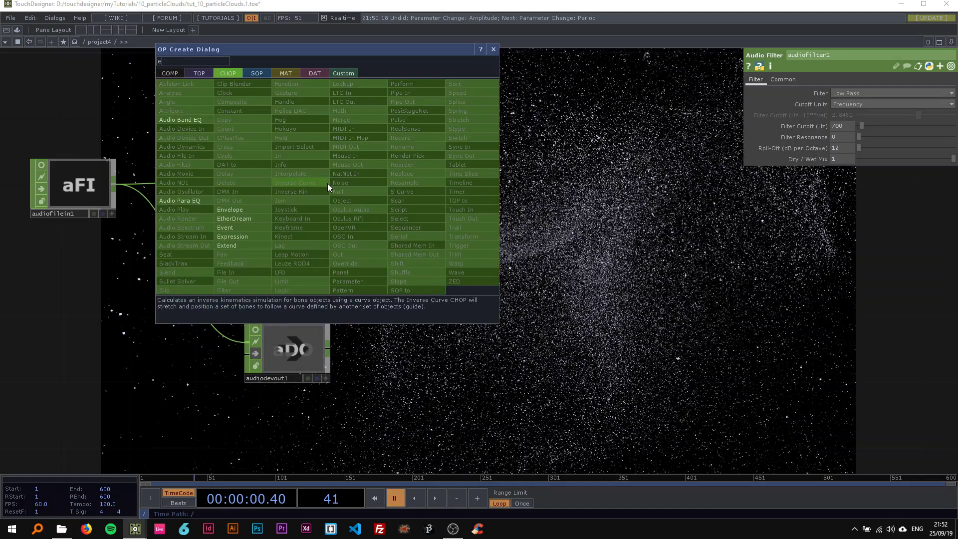
pyautogui.click(247, 208)
pyautogui.click(420, 190)
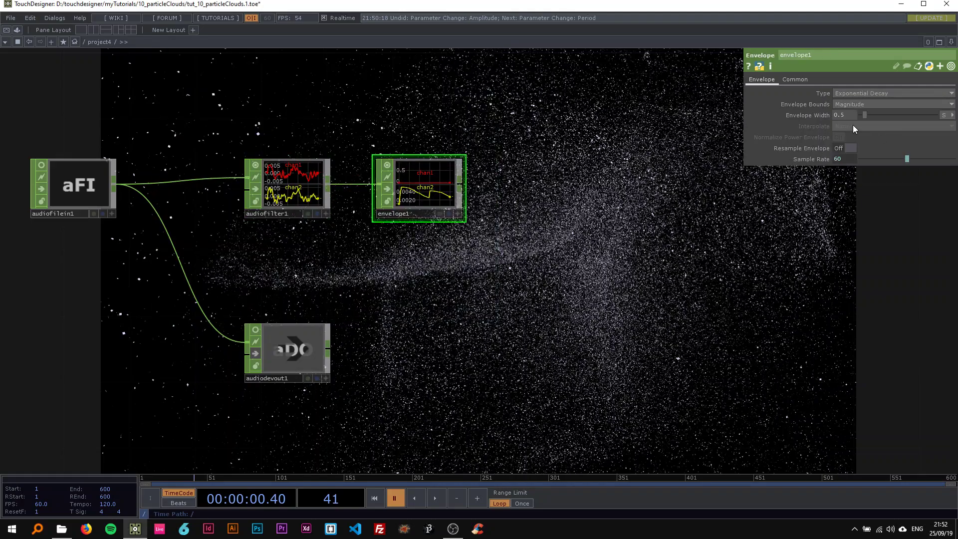
# Step: Append a Resample CHOP to the Envelope CHOP
pyautogui.moveTo(501, 168); pyautogui.dragTo(291, 151, button='middle')
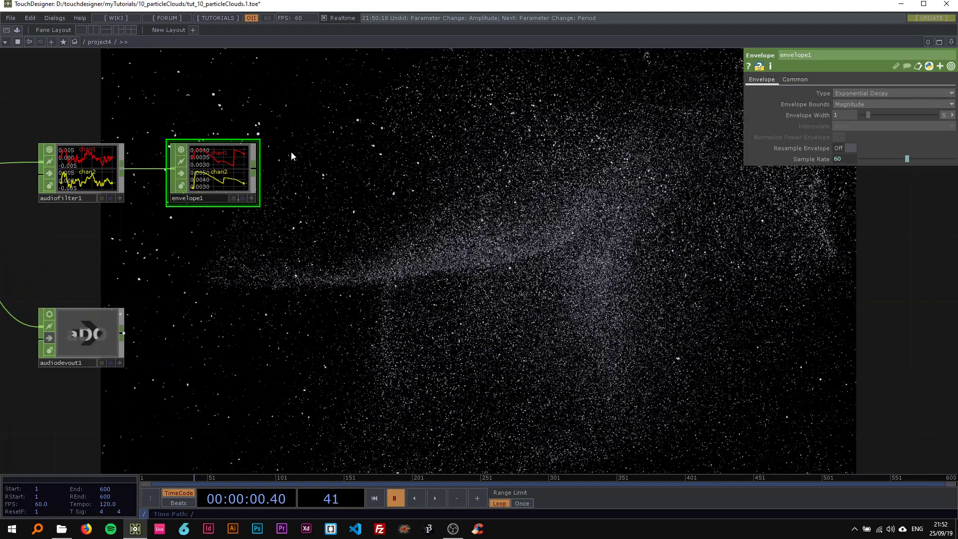
pyautogui.rightClick(249, 168)
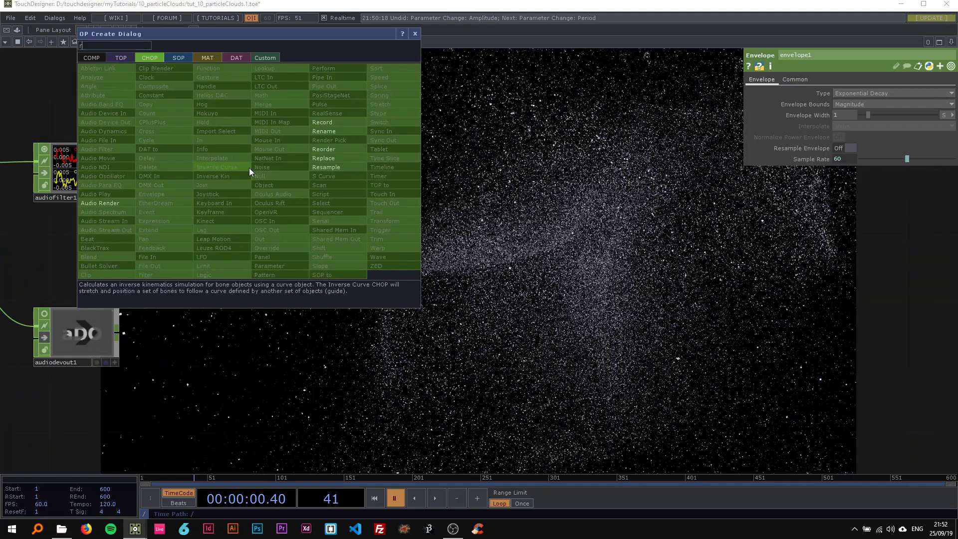
pyautogui.click(331, 168)
pyautogui.click(331, 173)
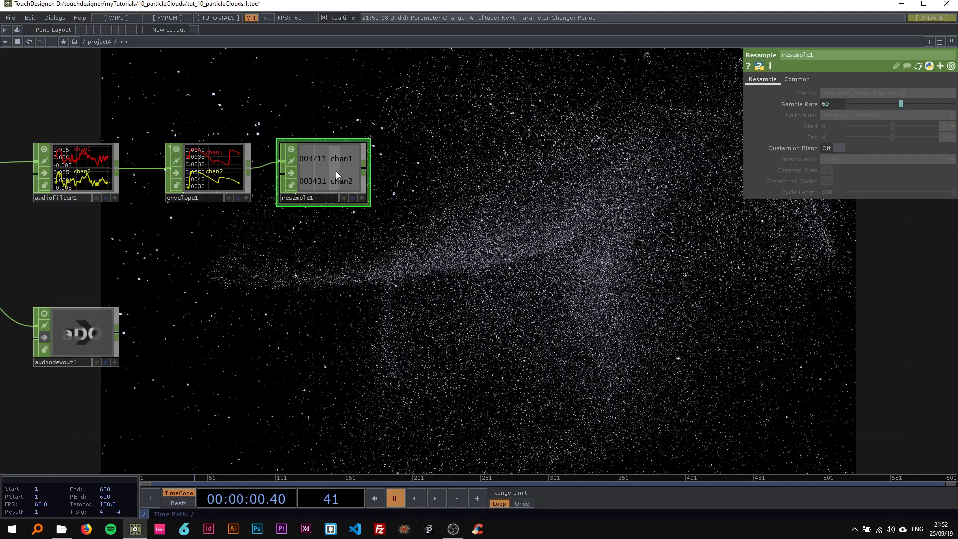
# Step: Append a Math CHOP to the Resample CHOP and set its Combine Channels option to Add
pyautogui.rightClick(367, 171)
pyautogui.write('ma')
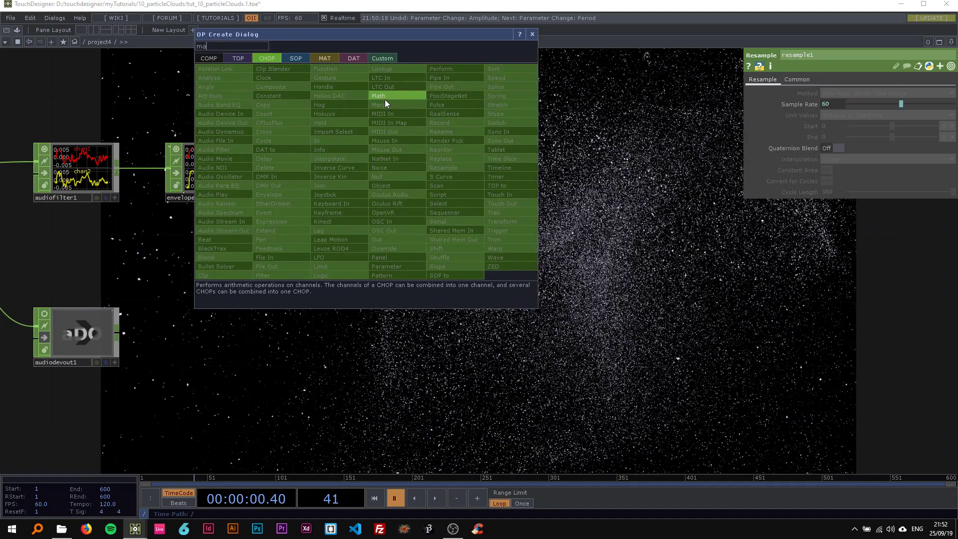
pyautogui.click(384, 100)
pyautogui.click(445, 168)
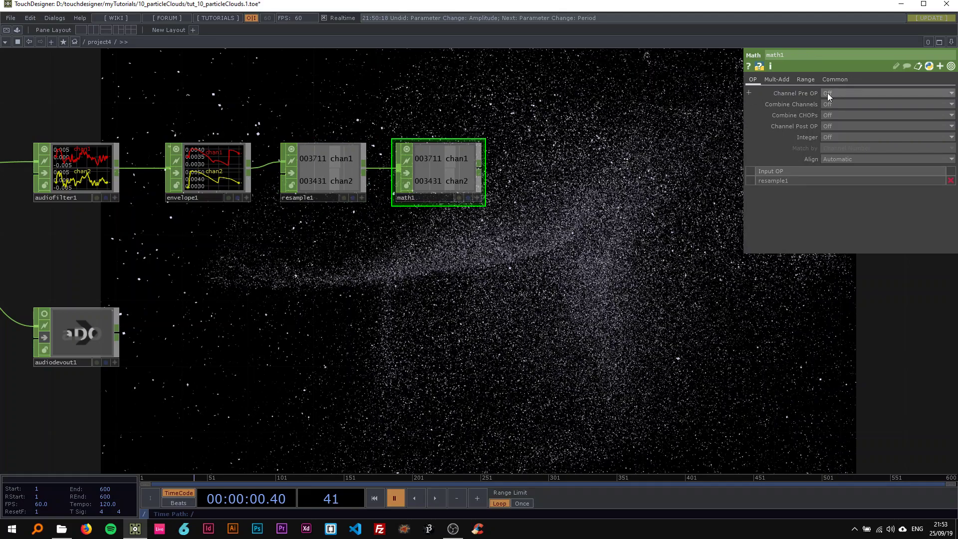
pyautogui.click(832, 104)
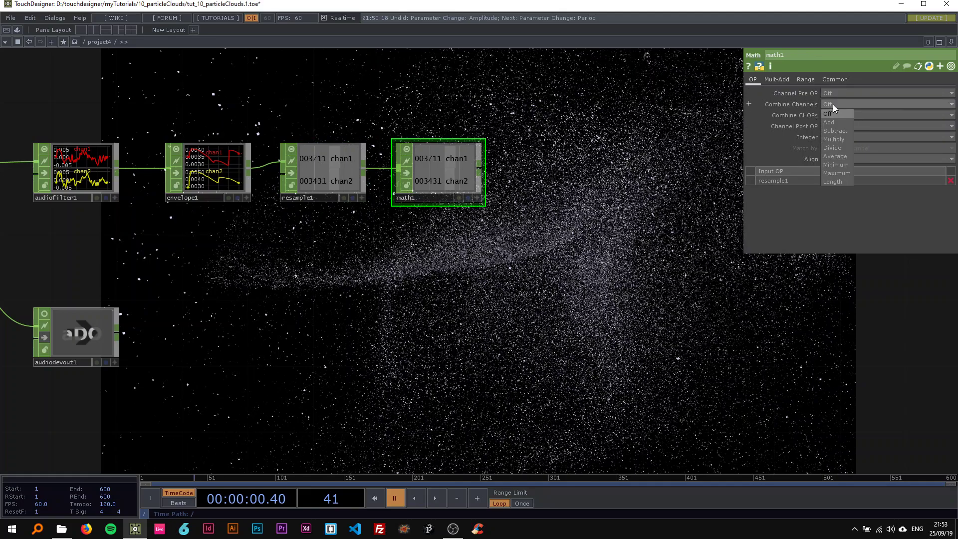
pyautogui.click(837, 122)
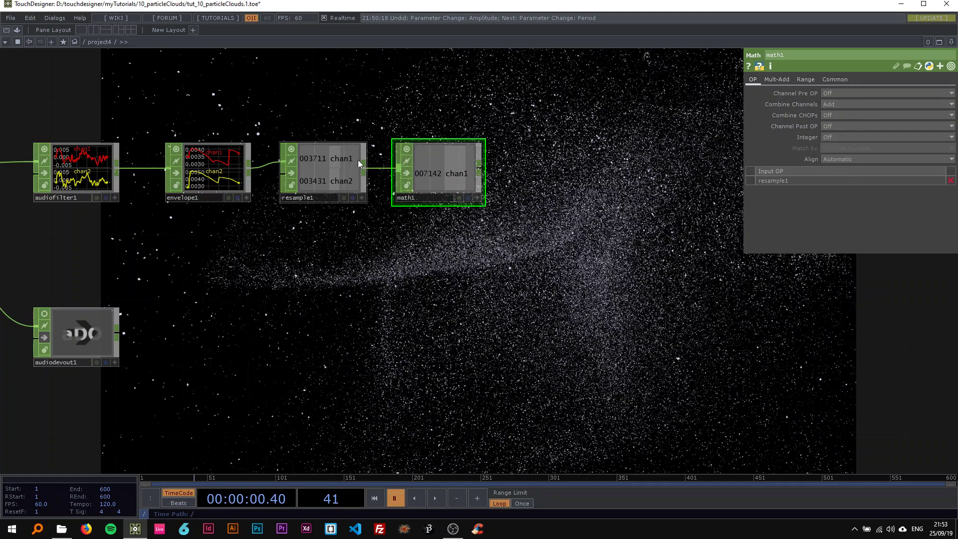
# Step: Set the upper To Range value of the Math CHOP to 0.7
pyautogui.scroll(2, 353, 132)
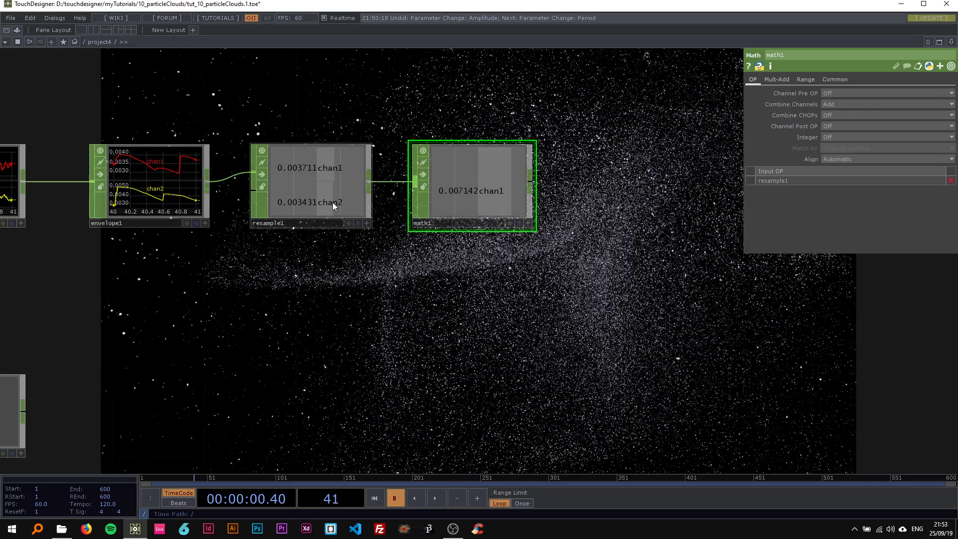
pyautogui.moveTo(466, 149); pyautogui.dragTo(268, 158, button='middle')
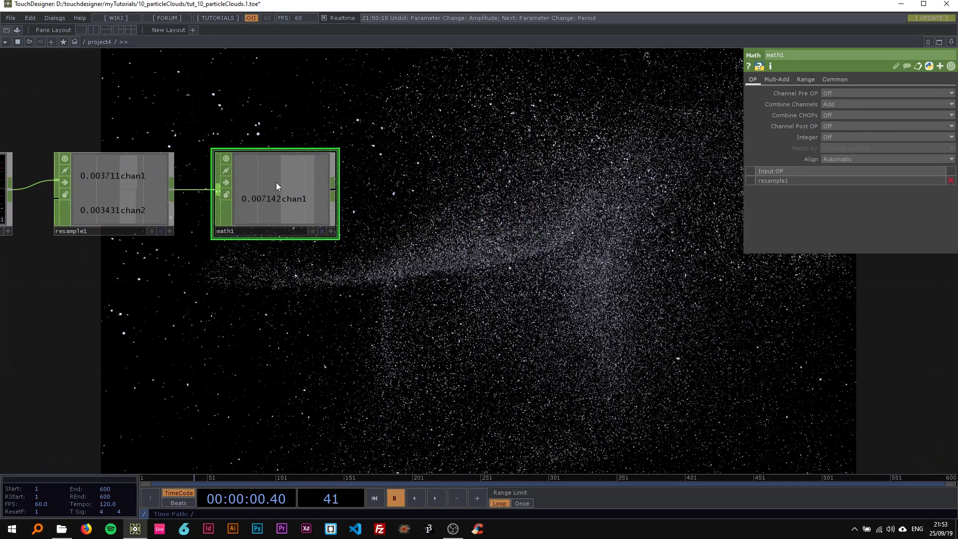
pyautogui.scroll(-2, 276, 182)
pyautogui.scroll(2, 277, 182)
pyautogui.moveTo(396, 184); pyautogui.dragTo(308, 180)
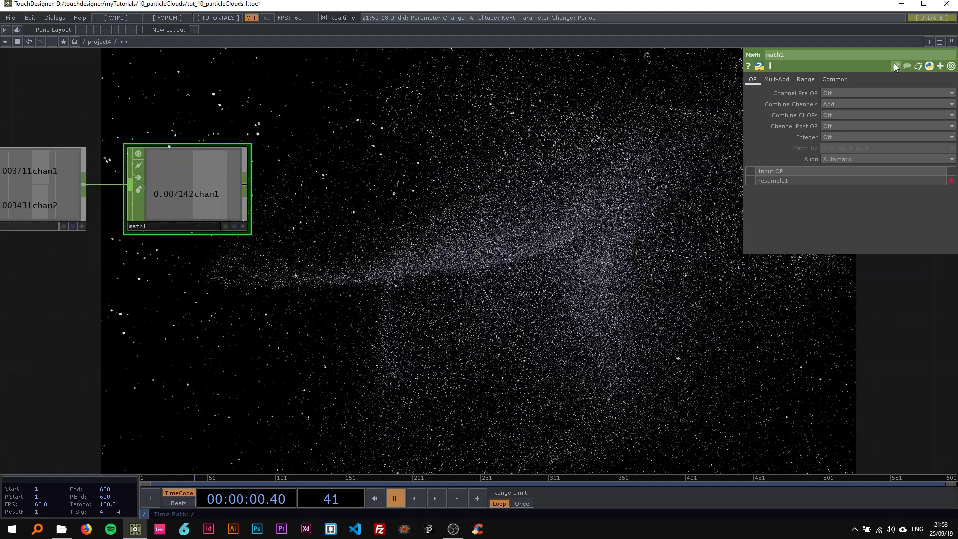
pyautogui.click(811, 81)
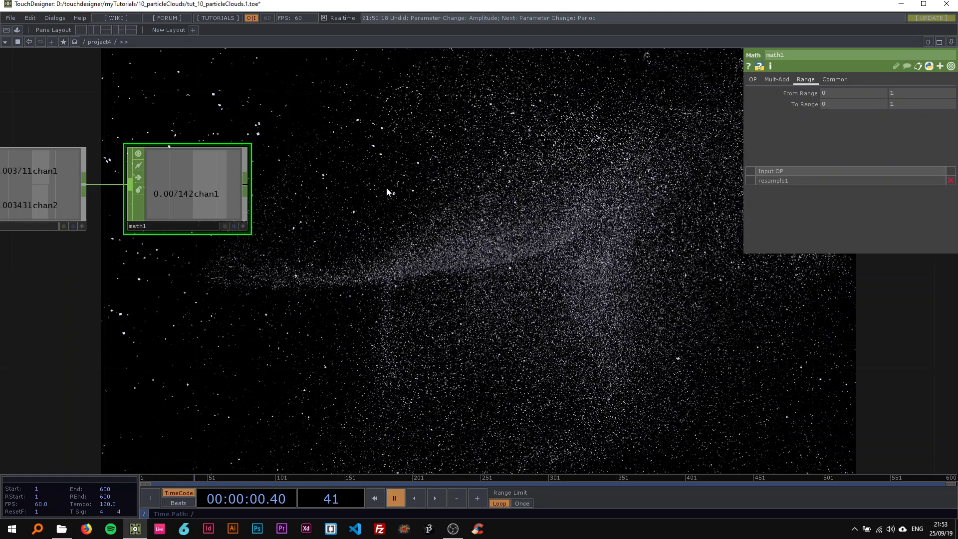
pyautogui.moveTo(387, 190); pyautogui.dragTo(450, 178)
pyautogui.click(913, 104)
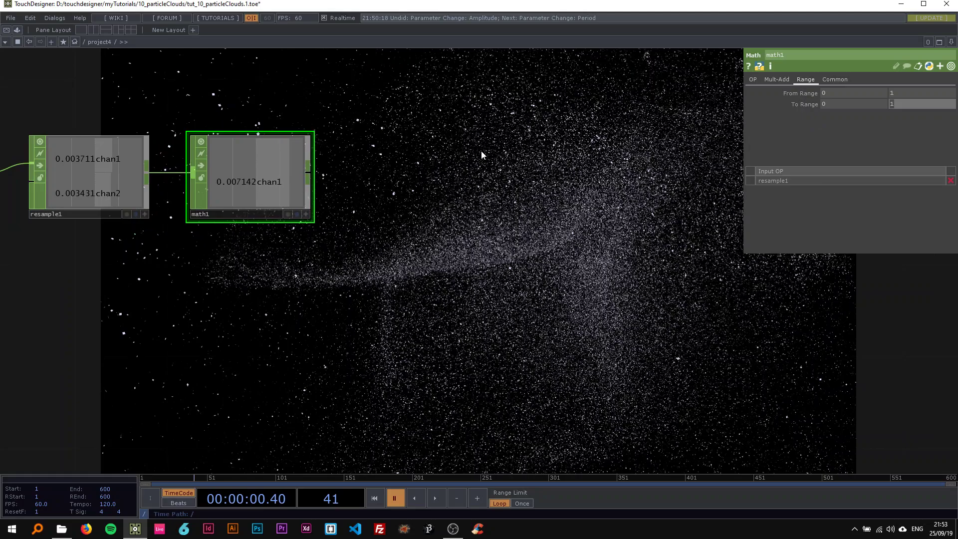
pyautogui.write('0.7')
pyautogui.press('Return')
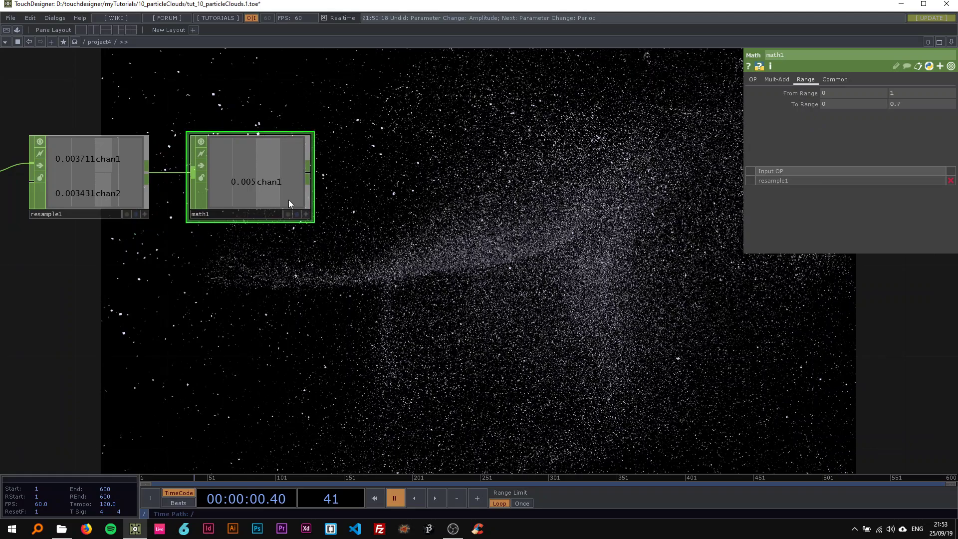
# Step: Append a Filter CHOP to the Math CHOP and set its Filter Width to 0.1
pyautogui.rightClick(309, 174)
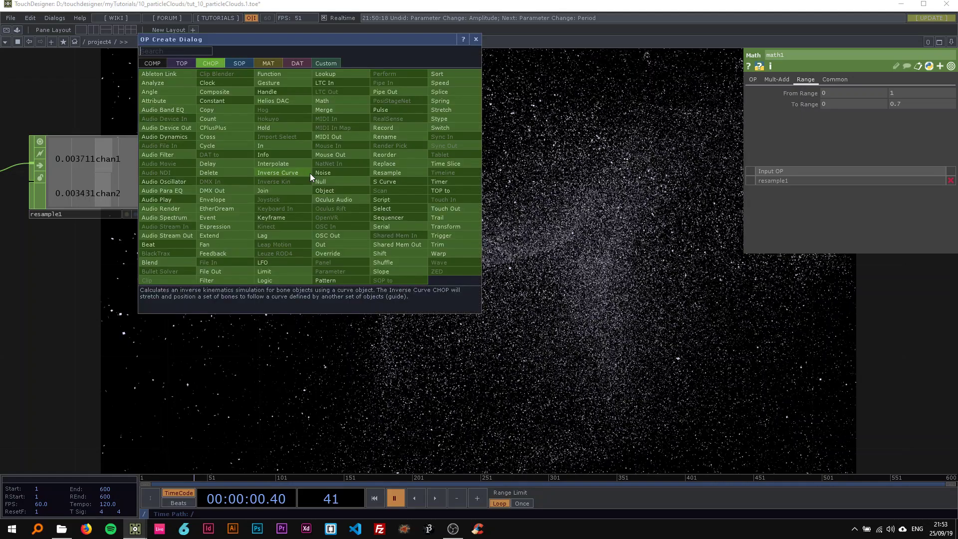
pyautogui.write('fil')
pyautogui.click(210, 280)
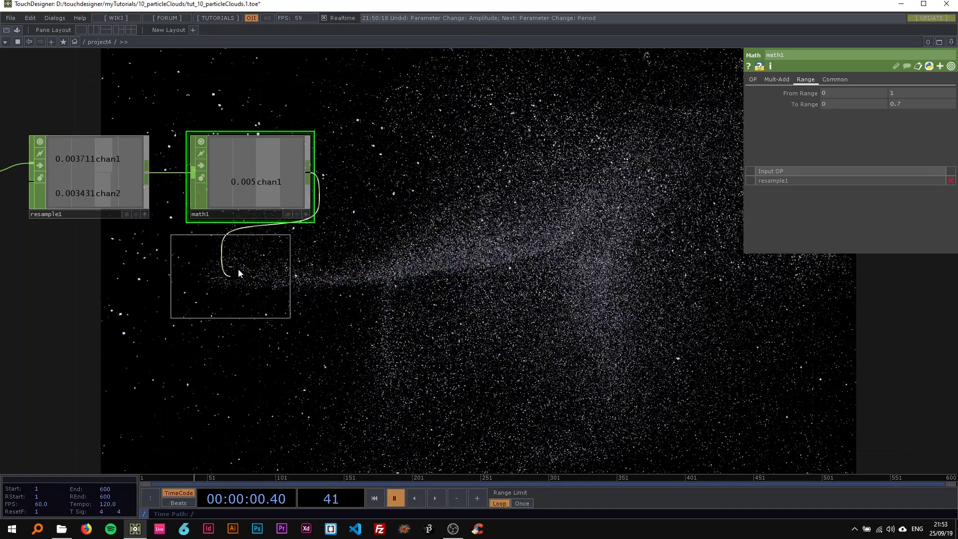
pyautogui.click(414, 178)
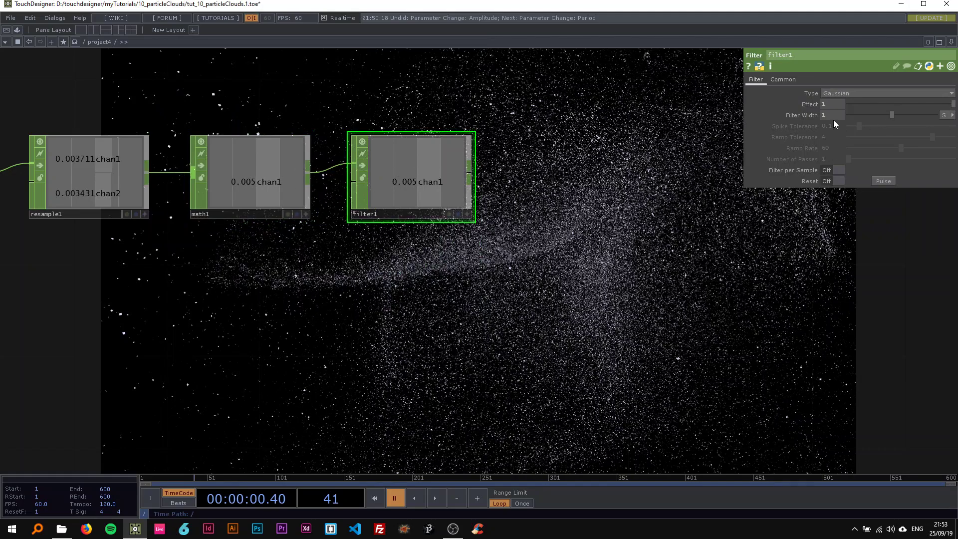
pyautogui.write('0.1')
pyautogui.press('Return')
# Step: Append a Null CHOP to the Filter CHOP, placing it well along the row beneath particlesGpu
pyautogui.moveTo(483, 170); pyautogui.dragTo(270, 267)
pyautogui.scroll(-3, 270, 266)
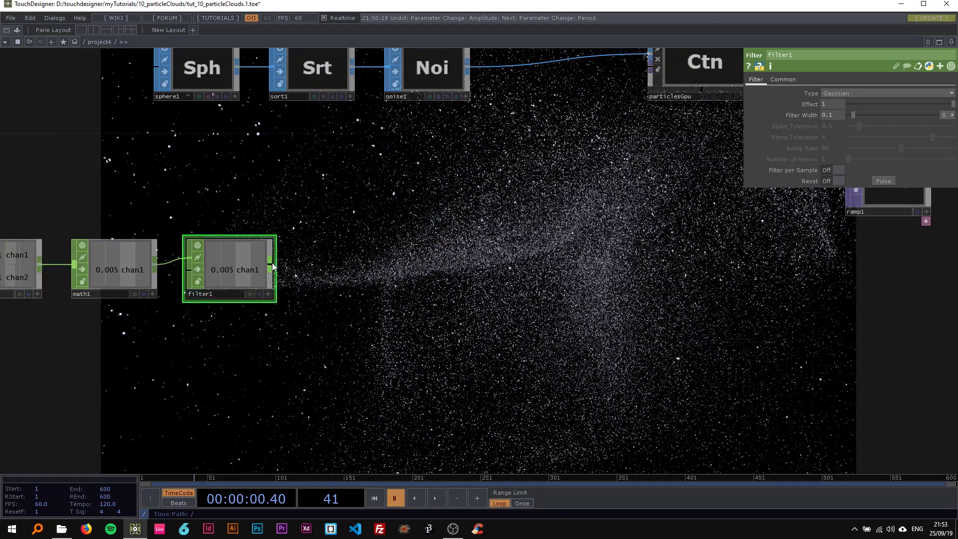
pyautogui.rightClick(271, 263)
pyautogui.write('nu')
pyautogui.click(291, 270)
pyautogui.click(701, 265)
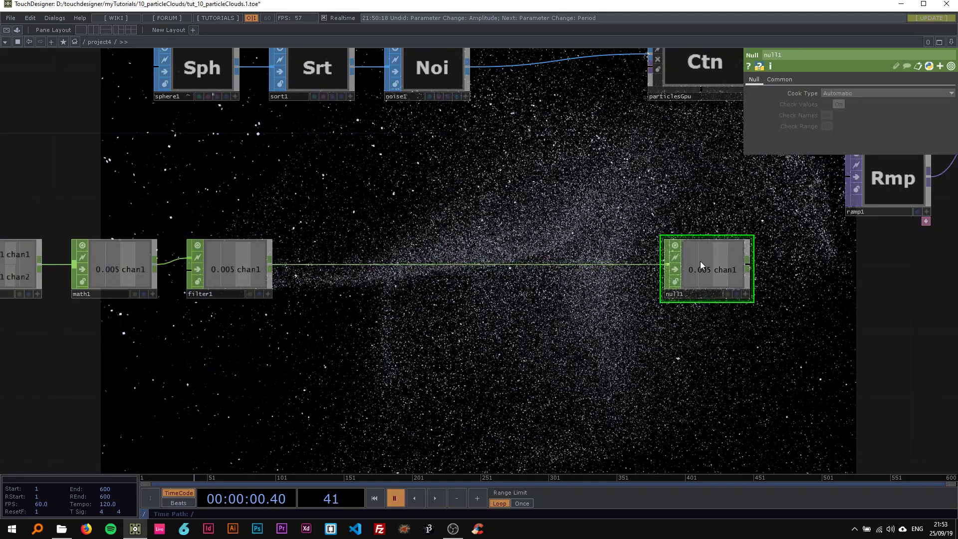
# Step: Move the Audio Device Out CHOP lower and duplicate the six-node chain from Audio Filter to Null beneath the original
pyautogui.scroll(-2, 576, 213)
pyautogui.scroll(-4, 434, 208)
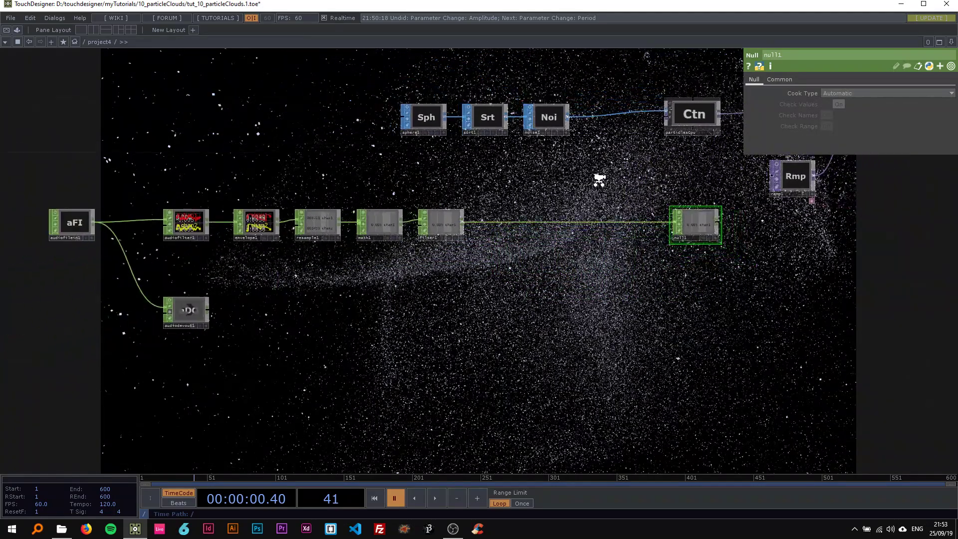
pyautogui.moveTo(206, 303); pyautogui.dragTo(206, 353)
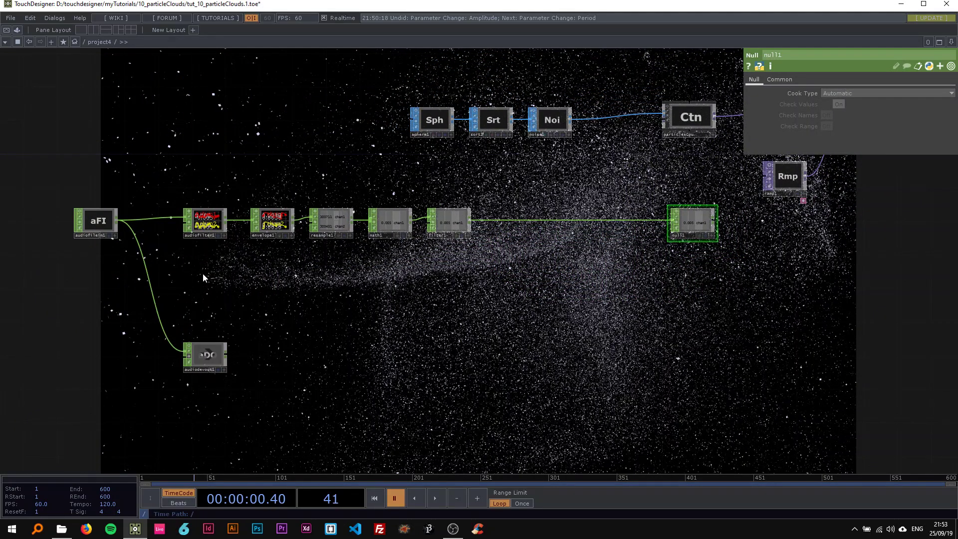
pyautogui.moveTo(184, 169); pyautogui.dragTo(719, 299)
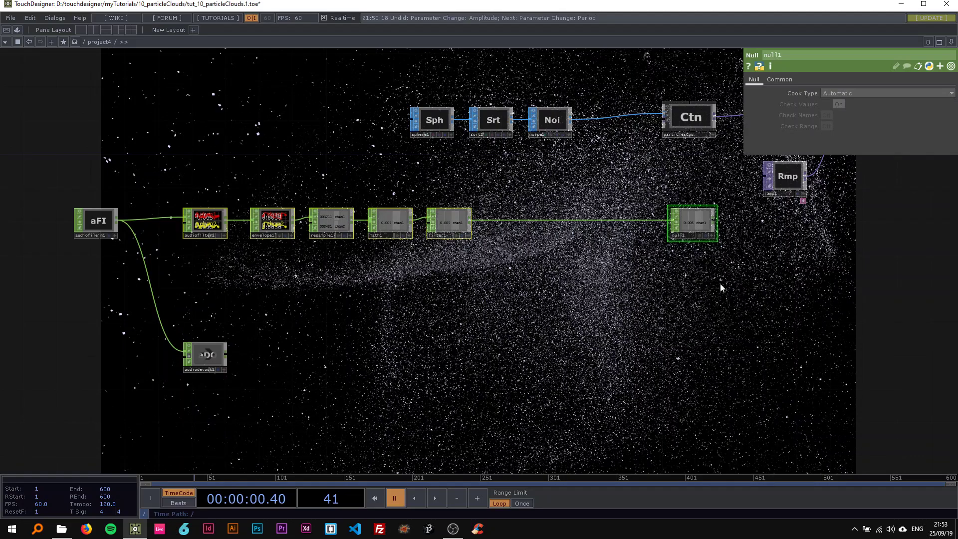
pyautogui.hotkey('ctrl', 'c')
pyautogui.hotkey('ctrl', 'v')
# Step: Switch the duplicated Audio Filter CHOP to High Pass and set its cutoff to 2000 Hz
pyautogui.scroll(2, 344, 283)
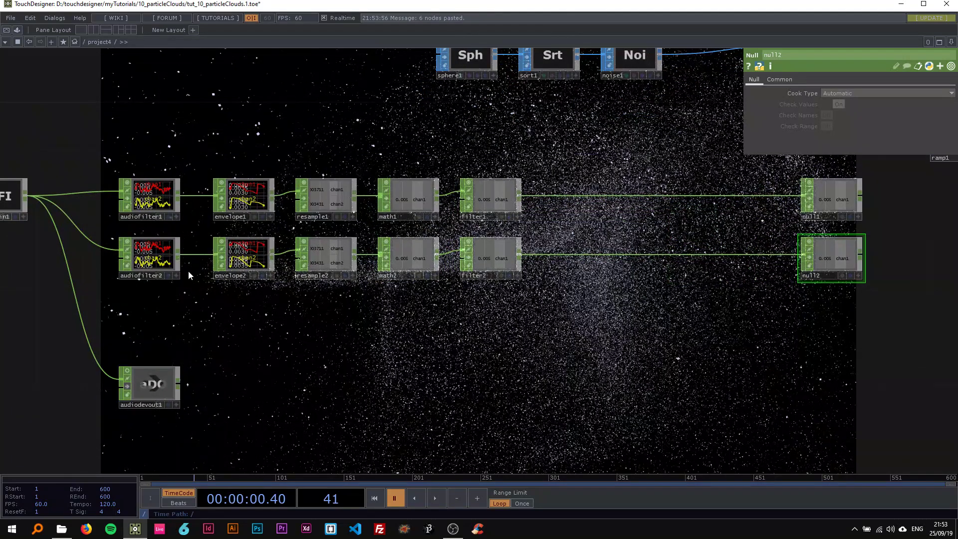
pyautogui.click(172, 270)
pyautogui.scroll(2, 223, 272)
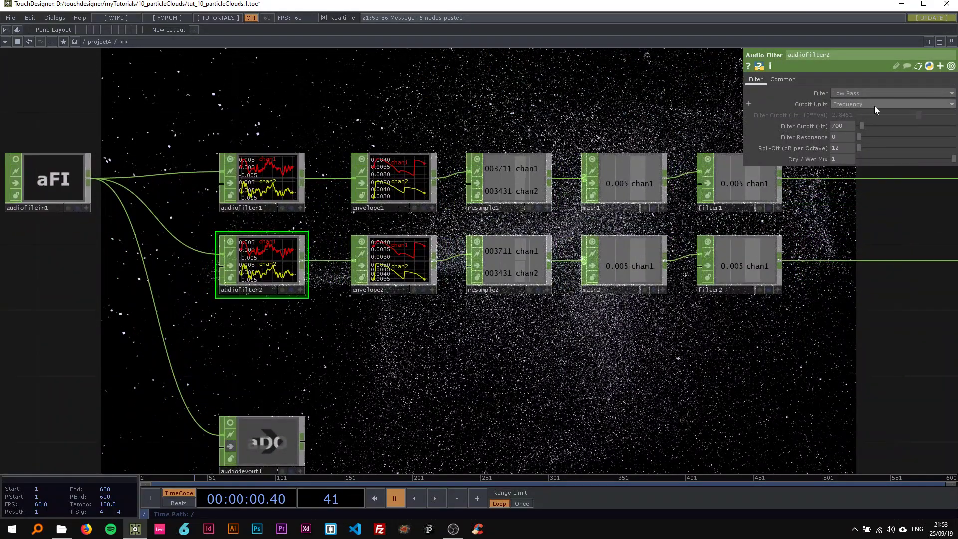
pyautogui.click(854, 94)
pyautogui.click(855, 107)
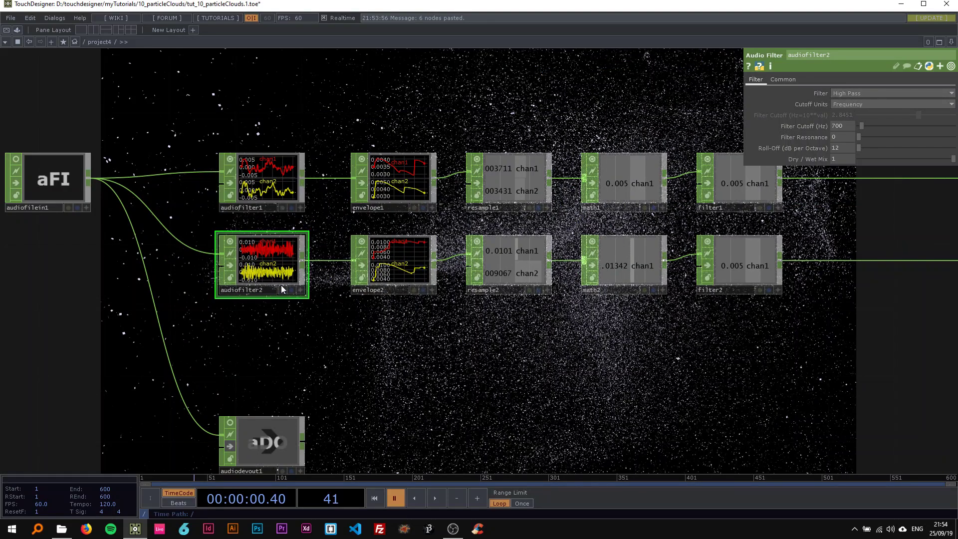
pyautogui.moveTo(256, 130); pyautogui.dragTo(345, 107)
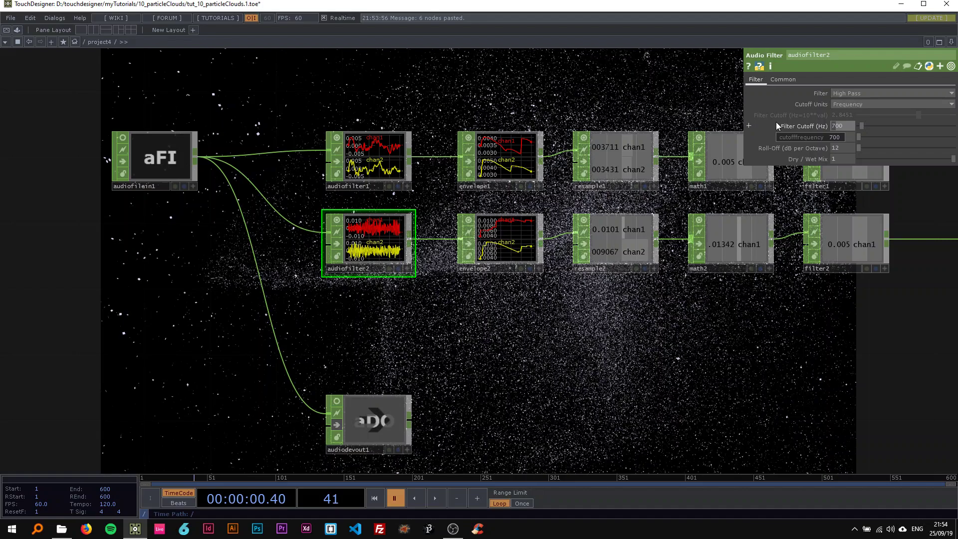
pyautogui.write('20')
pyautogui.press('Return')
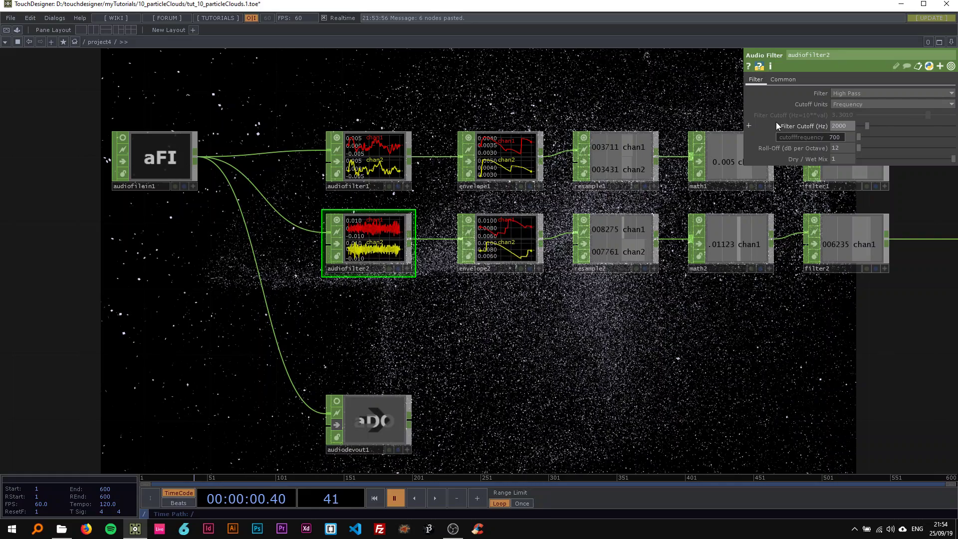
# Step: Set the duplicated Math CHOP's upper From Range value to 0.5 and its To Range to 0.2 and 1
pyautogui.moveTo(674, 322); pyautogui.dragTo(414, 335)
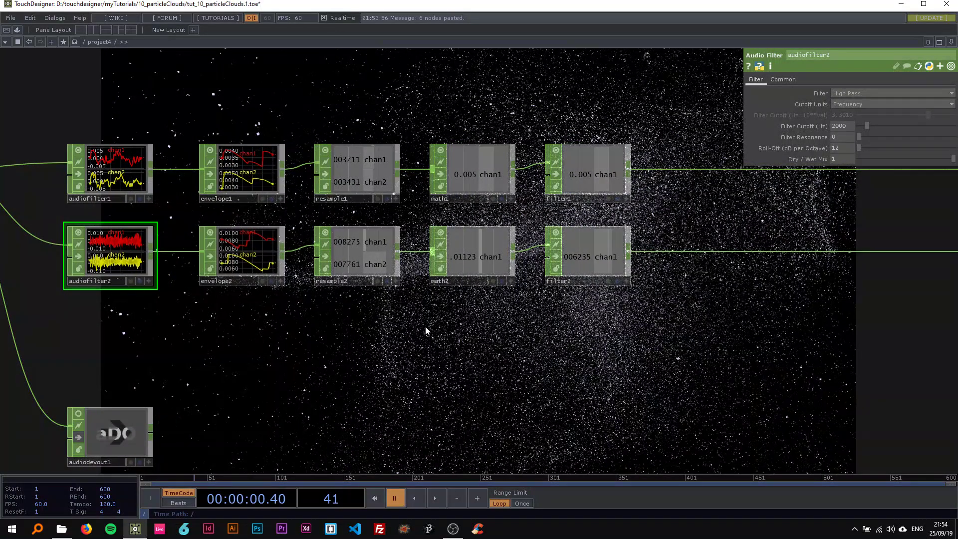
pyautogui.click(468, 257)
pyautogui.scroll(2, 467, 257)
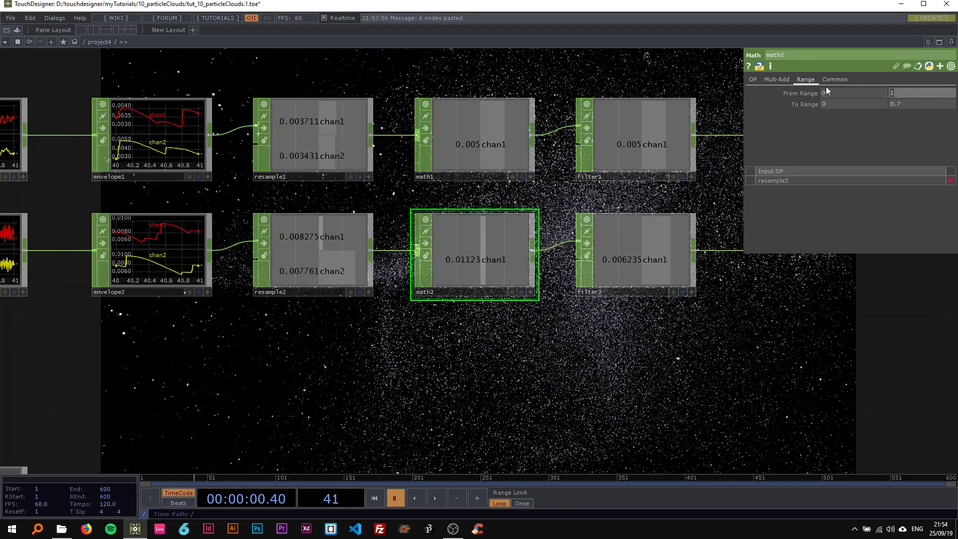
pyautogui.moveTo(705, 78); pyautogui.dragTo(653, 82)
pyautogui.click(894, 94)
pyautogui.write('0.5')
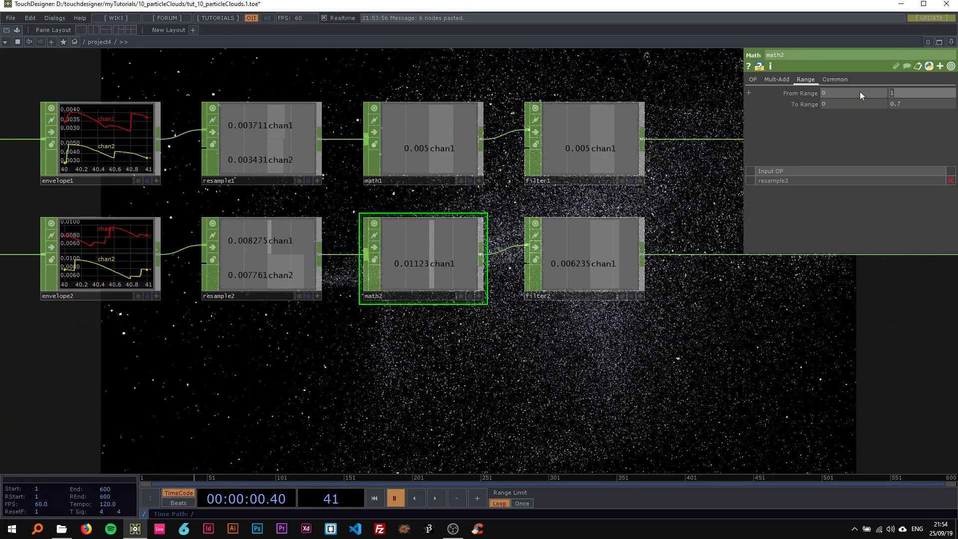
pyautogui.press('Return')
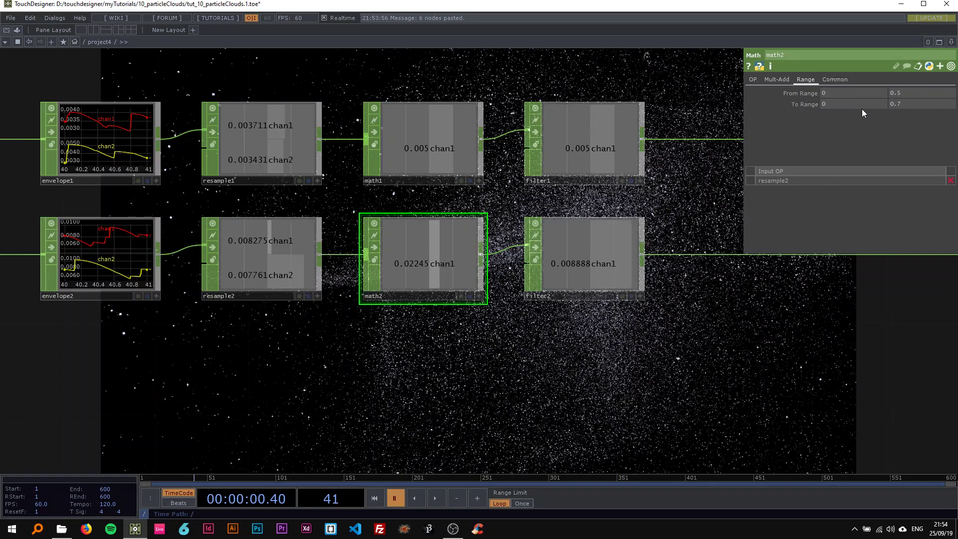
pyautogui.click(857, 102)
pyautogui.write('.2')
pyautogui.click(895, 103)
pyautogui.write('1')
pyautogui.press('Return')
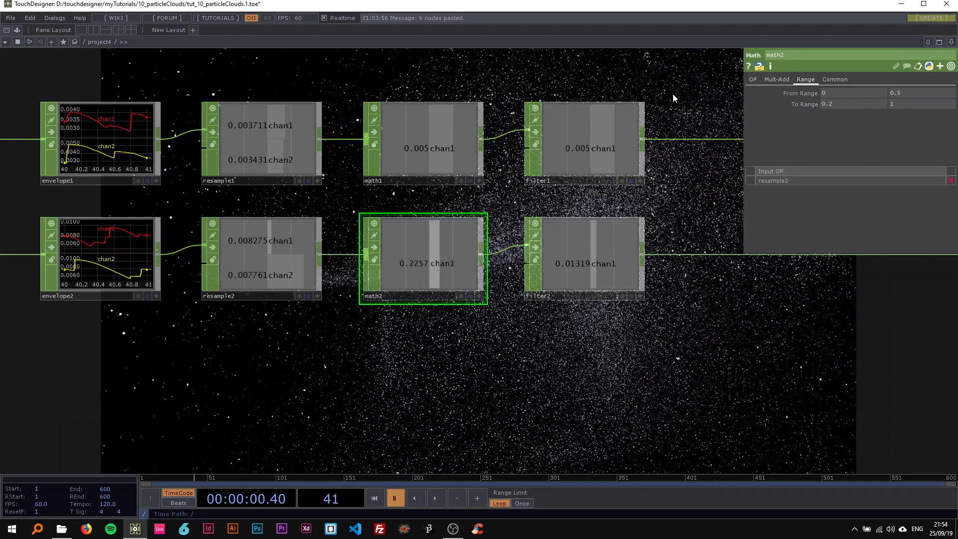
pyautogui.moveTo(671, 102); pyautogui.dragTo(262, 132)
pyautogui.scroll(-4, 416, 112)
pyautogui.scroll(3, 399, 110)
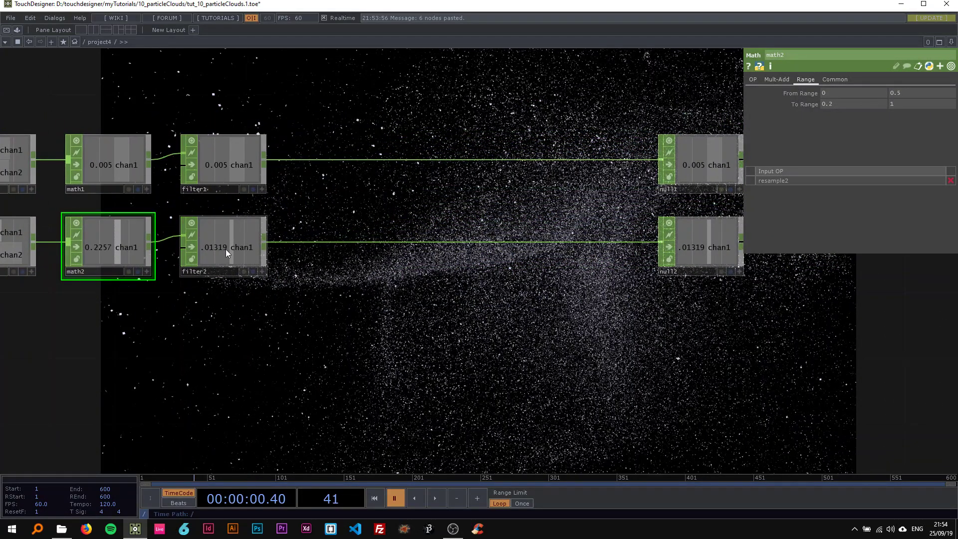
# Step: Set the Filter Width of the duplicated Filter CHOP in the high-pass chain to 0.5
pyautogui.scroll(-3, 432, 204)
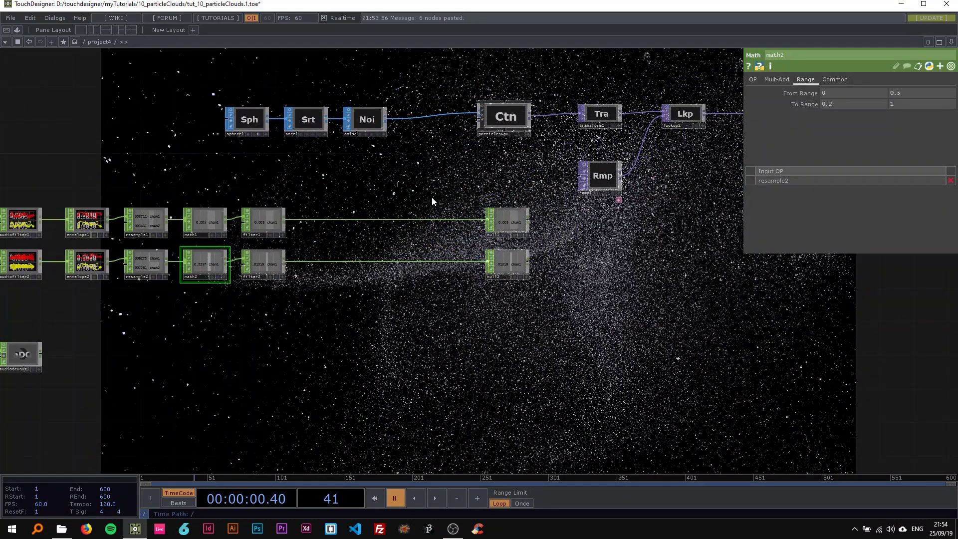
pyautogui.click(256, 268)
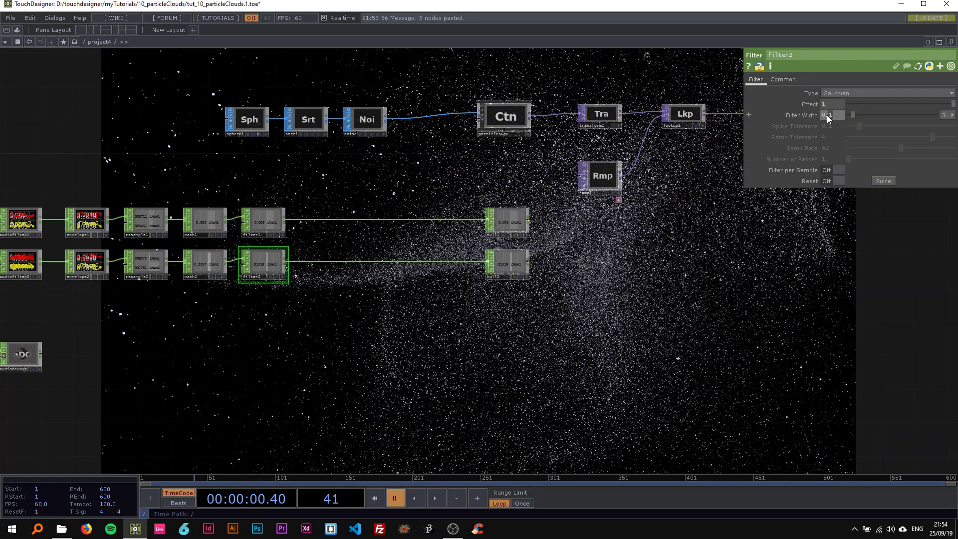
pyautogui.press('BackSpace')
pyautogui.write('5')
pyautogui.press('Return')
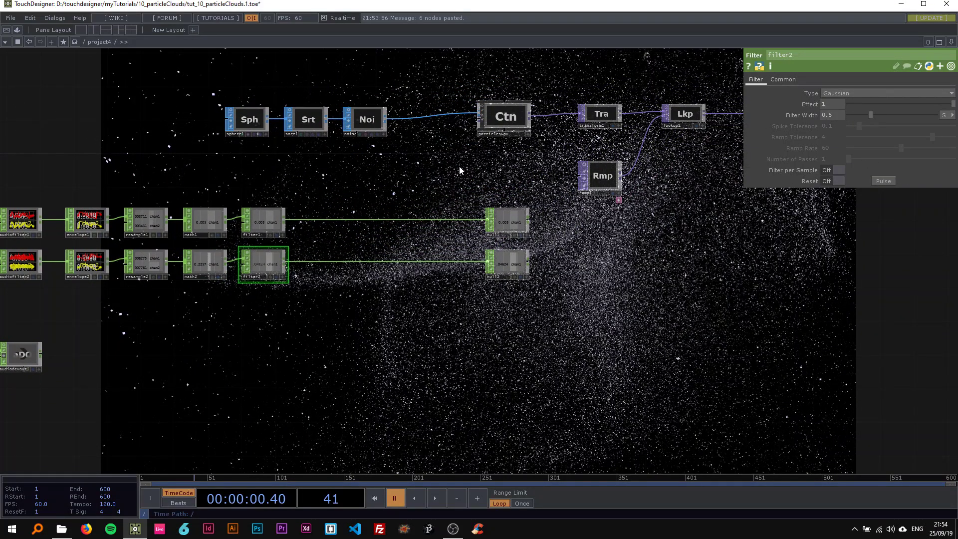
# Step: Drive the Drag parameter of particlesGpu with a CHOP Reference to the chan1 channel of null1
pyautogui.scroll(3, 499, 167)
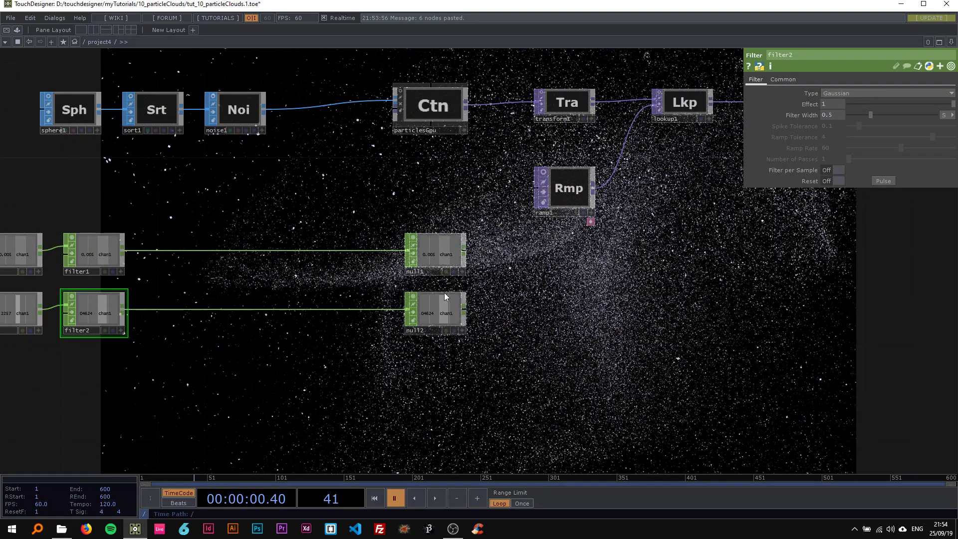
pyautogui.click(434, 105)
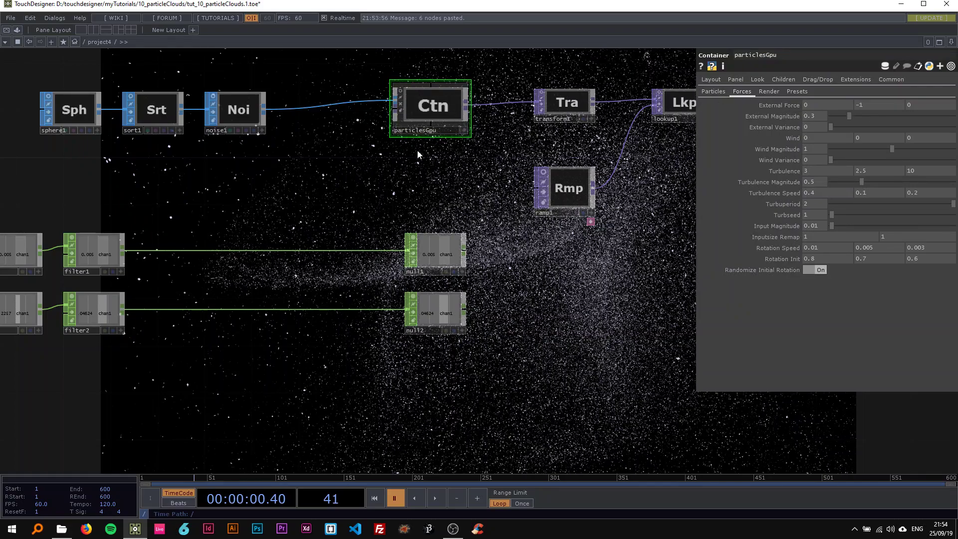
pyautogui.click(707, 93)
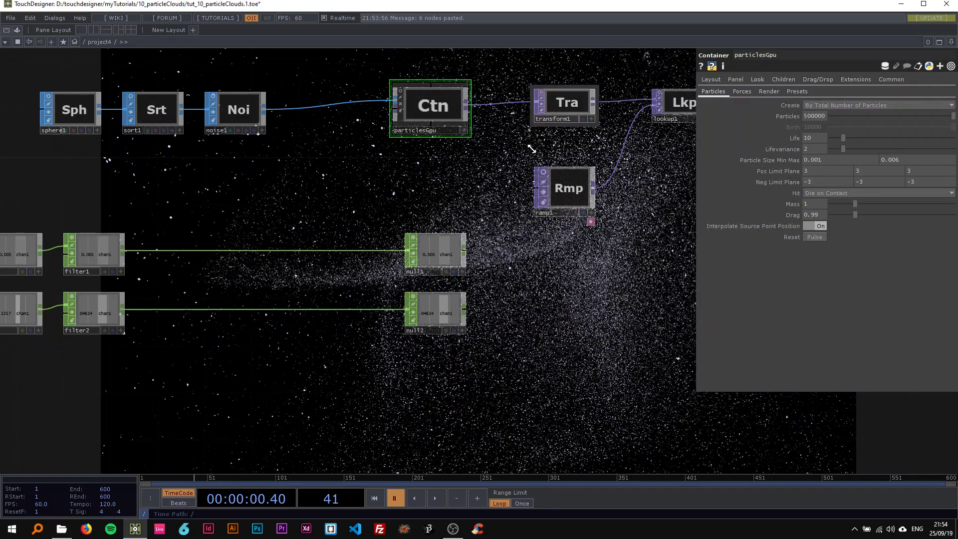
pyautogui.moveTo(435, 205); pyautogui.dragTo(380, 223)
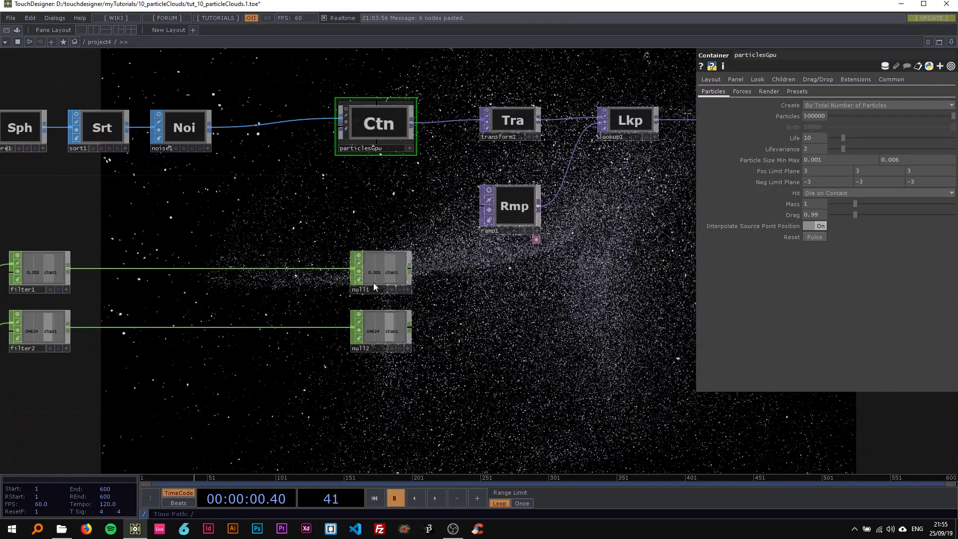
pyautogui.scroll(2, 375, 284)
pyautogui.click(415, 291)
pyautogui.moveTo(399, 186); pyautogui.dragTo(361, 259)
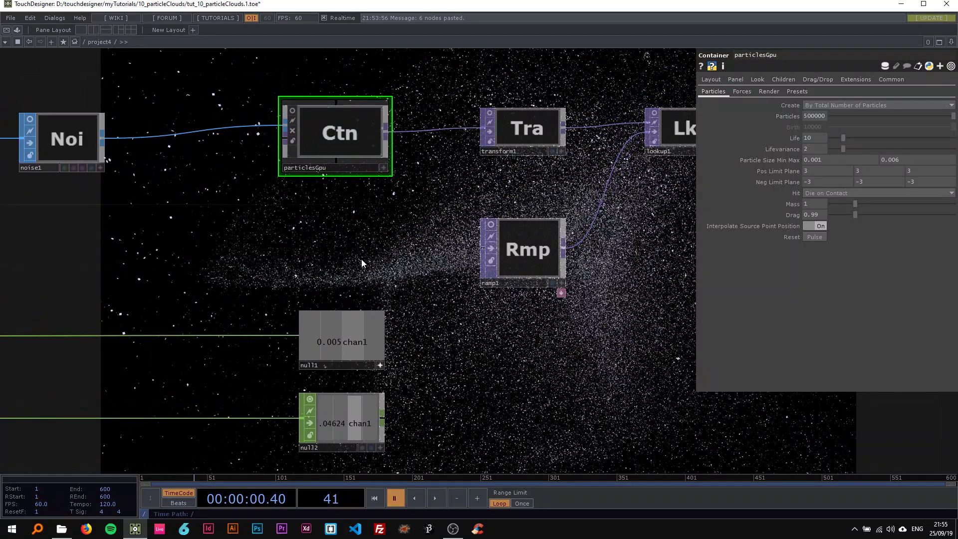
pyautogui.moveTo(355, 341); pyautogui.dragTo(815, 215)
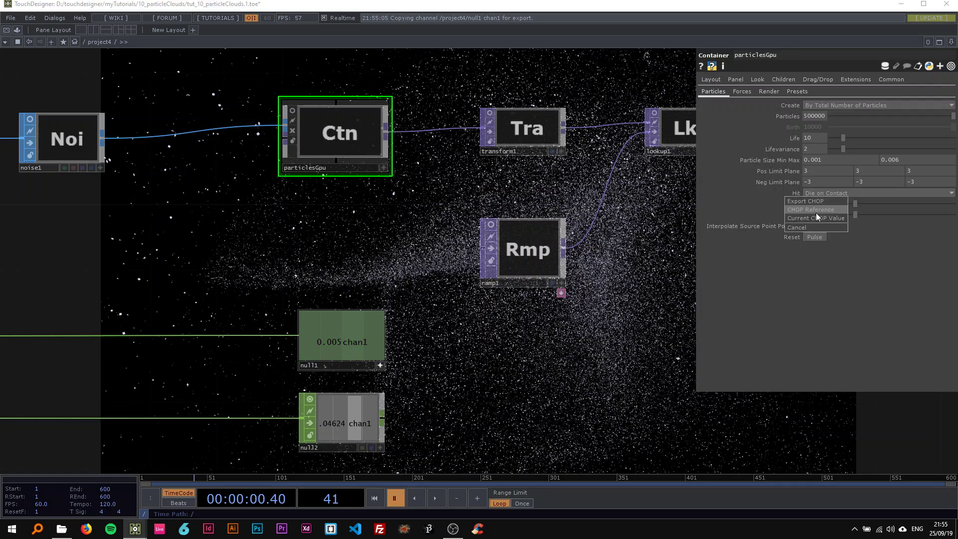
pyautogui.click(817, 210)
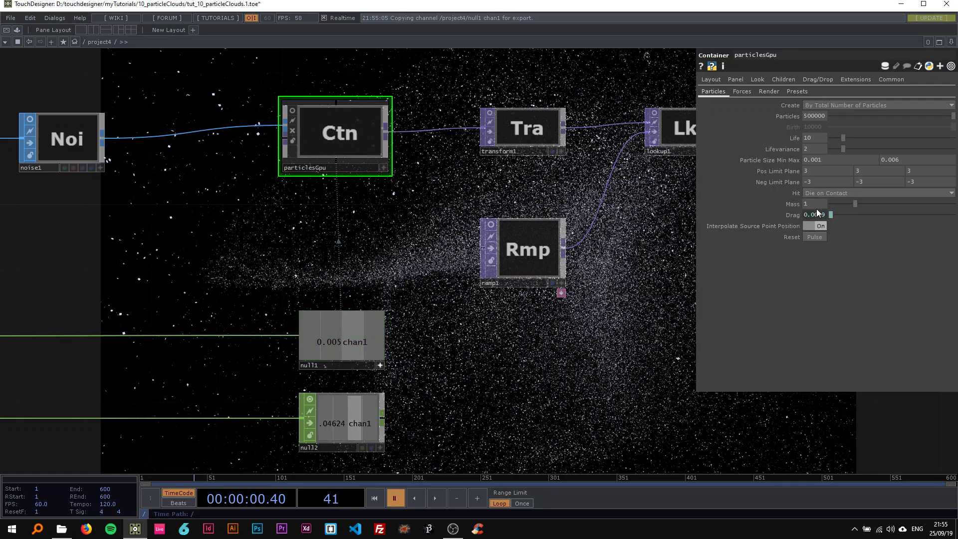
# Step: Play the timeline and compare the particle motion with Drag at its constant 0.99 and with the null1 reference
pyautogui.scroll(-5, 335, 365)
pyautogui.moveTo(380, 289); pyautogui.dragTo(502, 214)
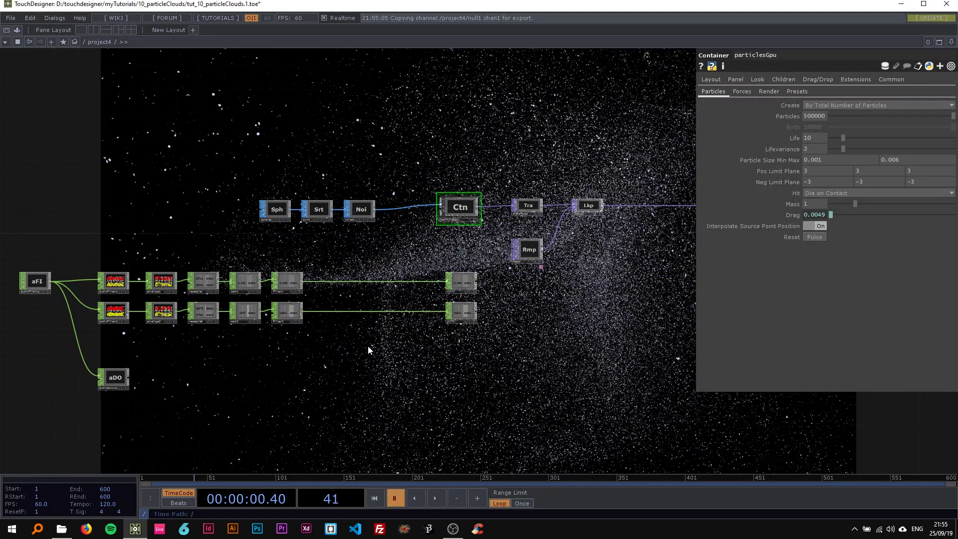
pyautogui.press('space')
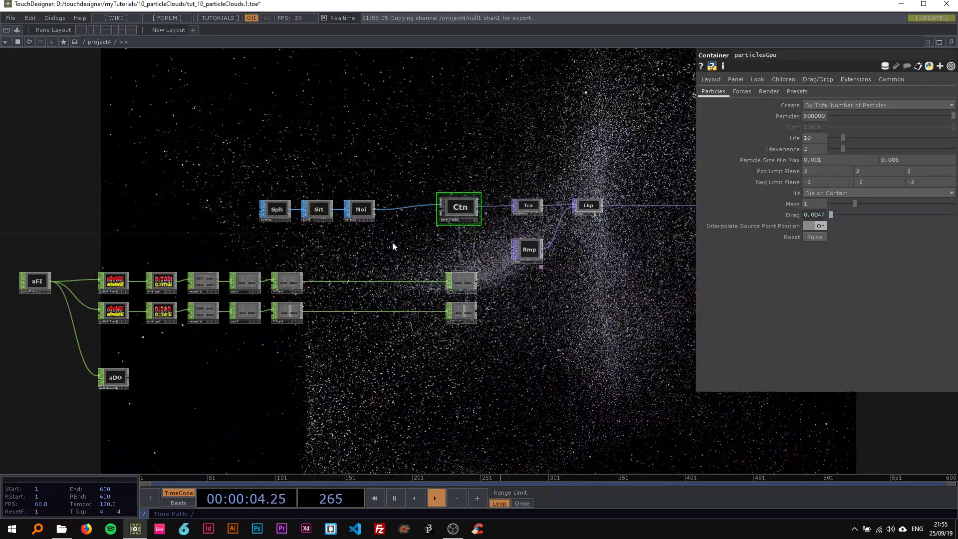
pyautogui.click(789, 215)
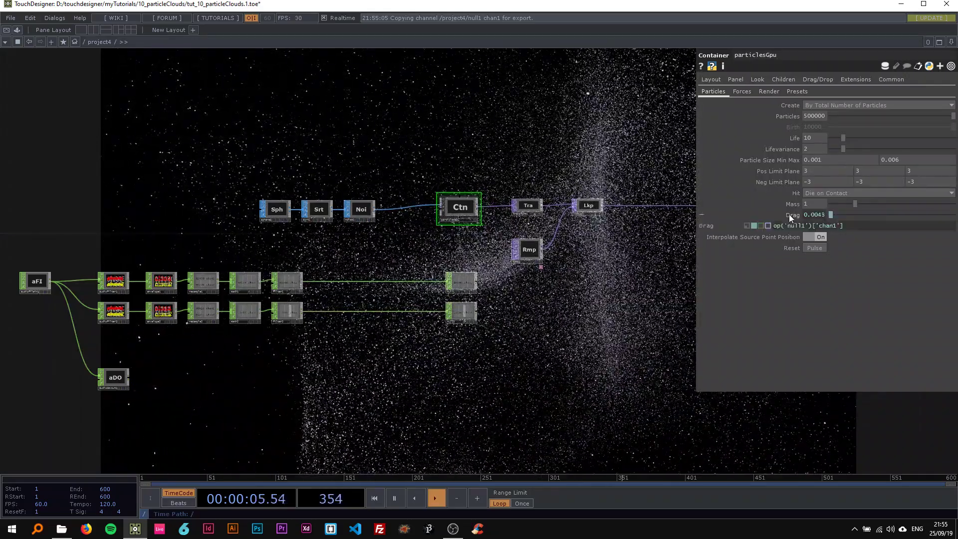
pyautogui.click(747, 226)
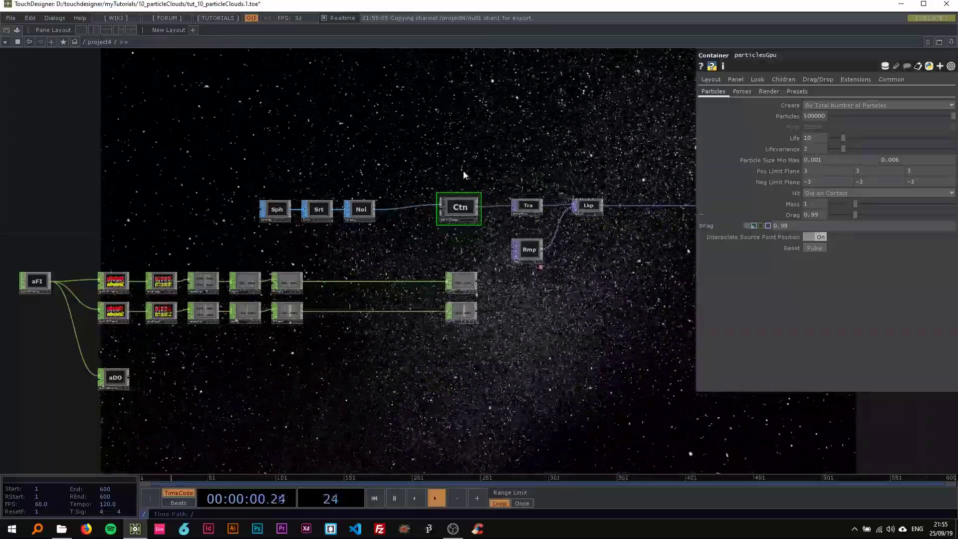
pyautogui.click(753, 225)
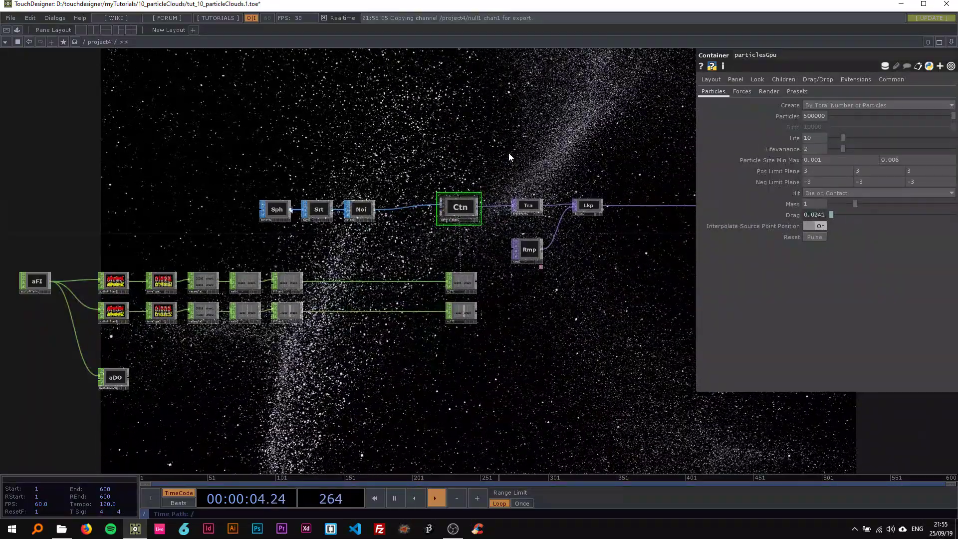
pyautogui.moveTo(474, 128); pyautogui.dragTo(449, 105)
pyautogui.moveTo(356, 122); pyautogui.dragTo(374, 105)
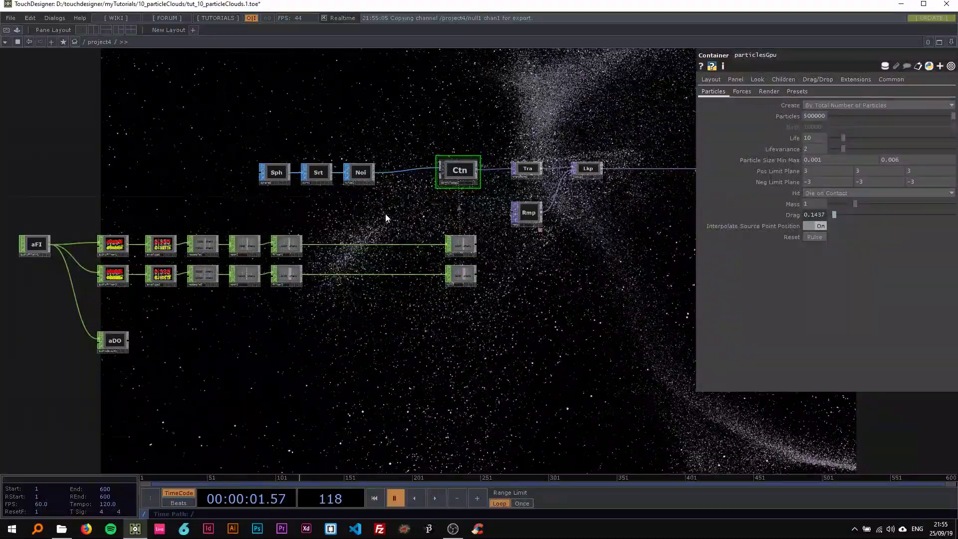
# Step: Show the Forces parameters of particlesGpu
pyautogui.moveTo(395, 209); pyautogui.dragTo(425, 201, button='middle')
pyautogui.moveTo(437, 190); pyautogui.dragTo(376, 187)
pyautogui.moveTo(370, 186); pyautogui.dragTo(389, 175, button='middle')
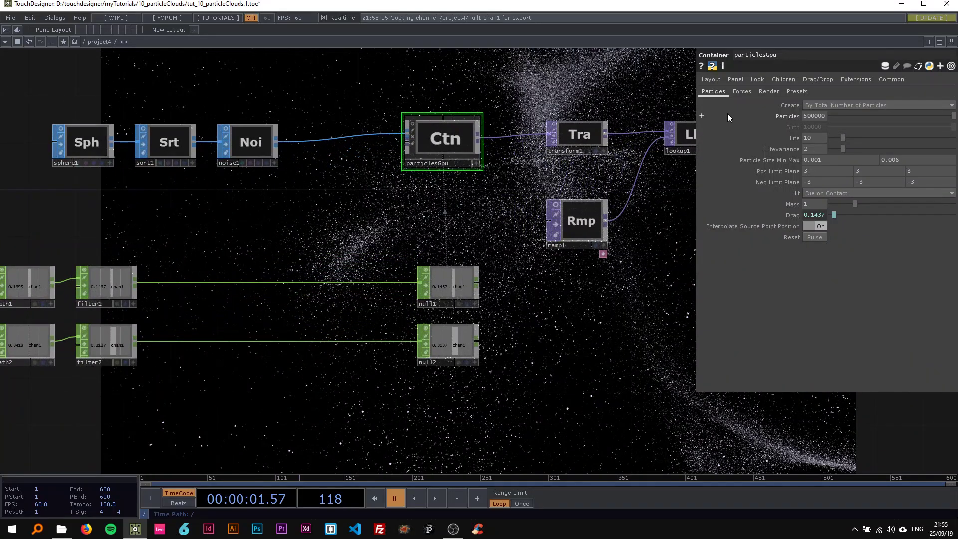
pyautogui.click(741, 91)
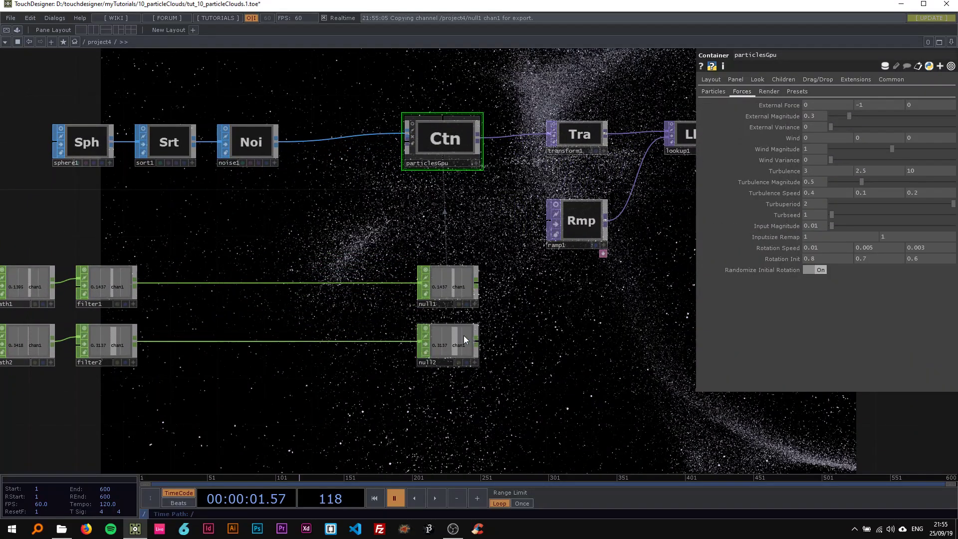
pyautogui.moveTo(447, 248); pyautogui.dragTo(455, 365, button='right')
pyautogui.moveTo(458, 349); pyautogui.dragTo(434, 349)
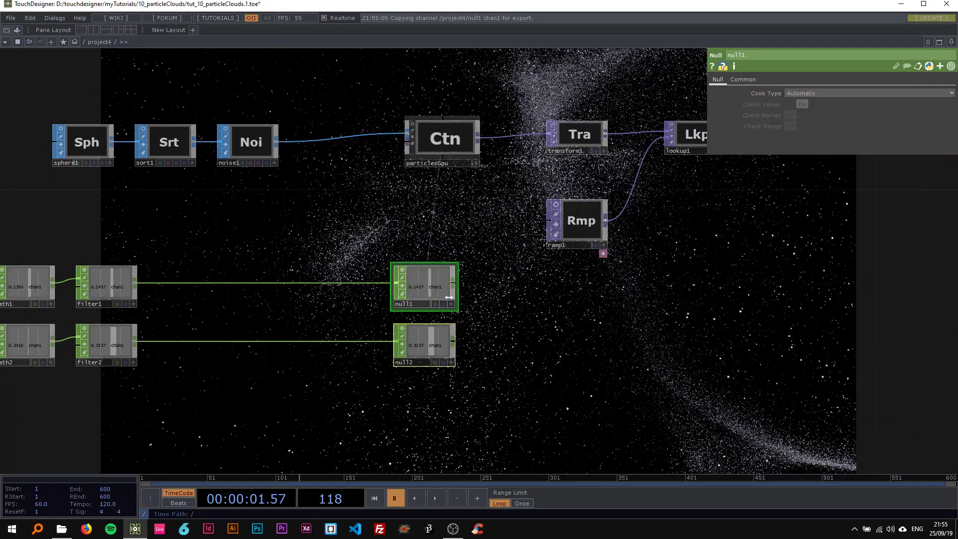
pyautogui.moveTo(412, 271); pyautogui.dragTo(435, 269)
pyautogui.click(436, 270)
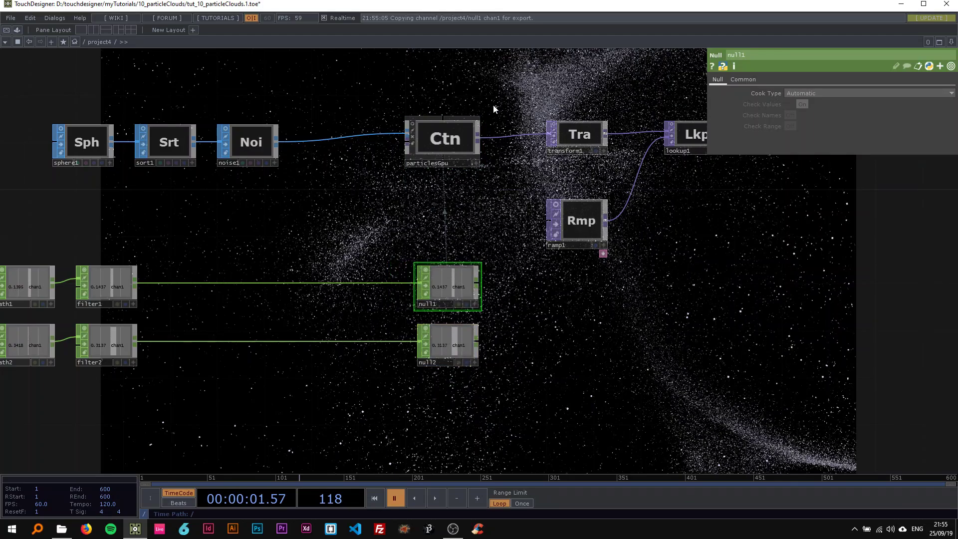
# Step: Drive the first Turbulence Speed value of particlesGpu with a CHOP Reference to the chan1 channel of null2
pyautogui.click(469, 125)
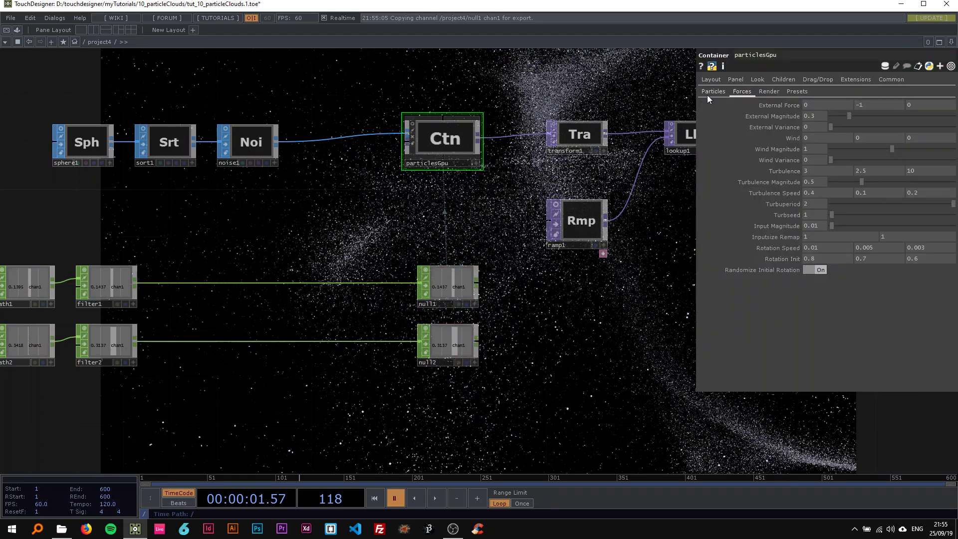
pyautogui.click(474, 364)
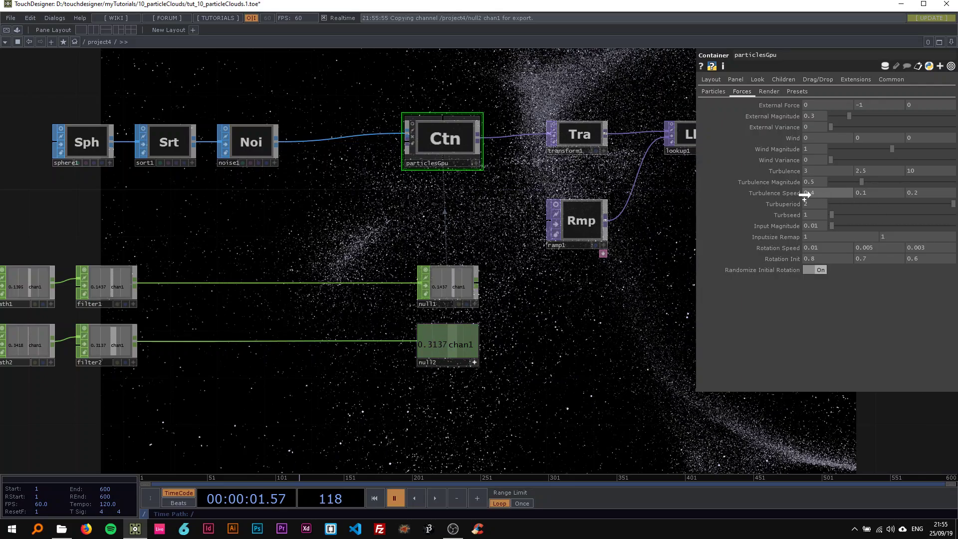
pyautogui.moveTo(804, 196); pyautogui.dragTo(805, 194)
pyautogui.click(474, 363)
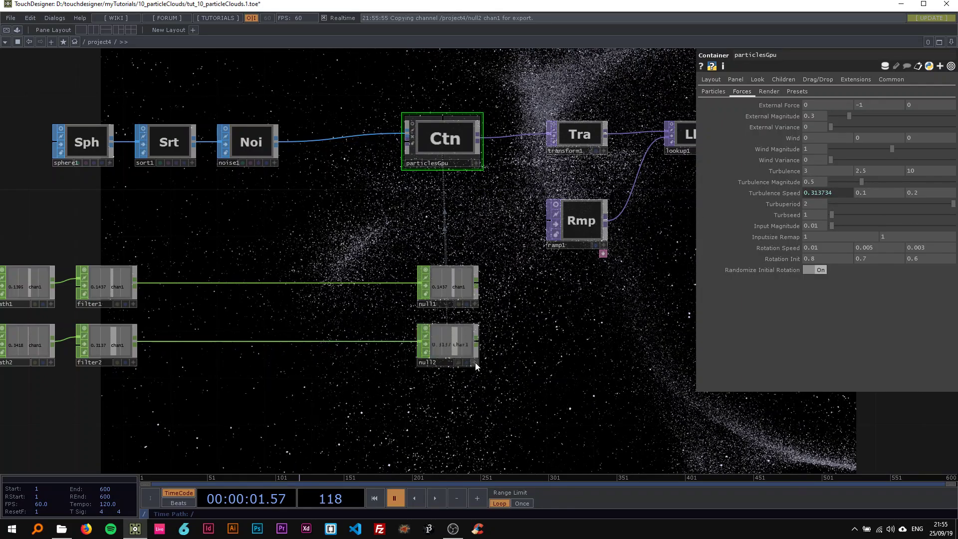
# Step: Play the timeline to watch how the particles react to both audio references, and pause it again
pyautogui.scroll(-2, 475, 362)
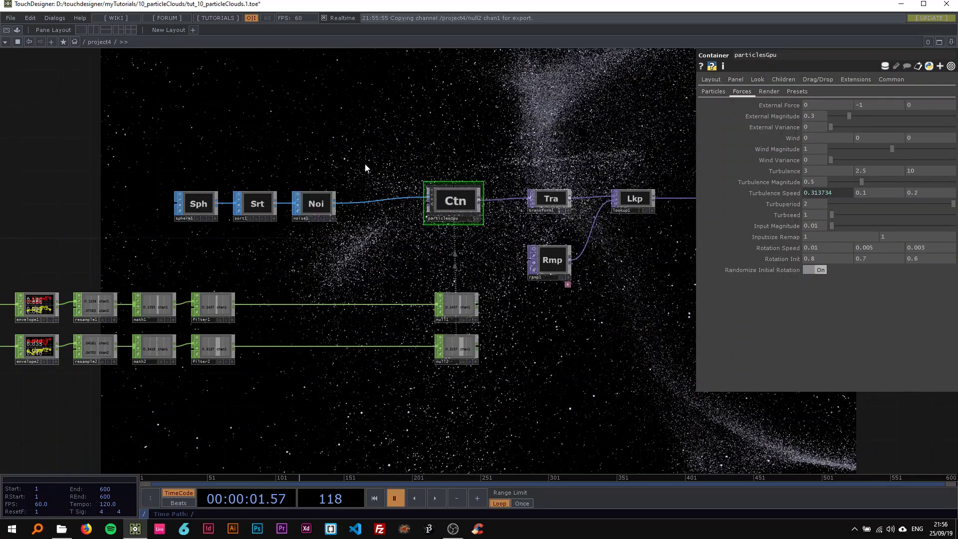
pyautogui.moveTo(366, 160); pyautogui.dragTo(382, 180)
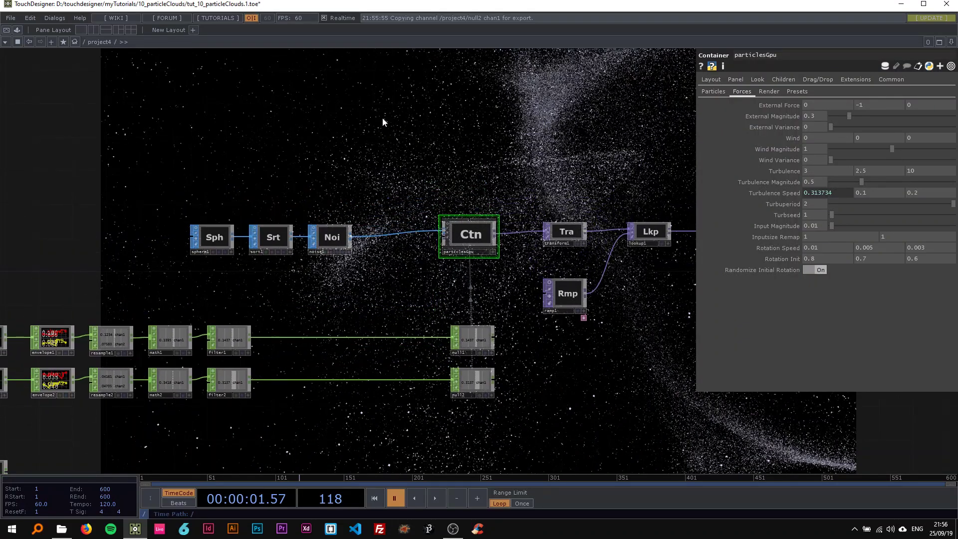
pyautogui.moveTo(382, 124); pyautogui.dragTo(448, 142)
pyautogui.press('space')
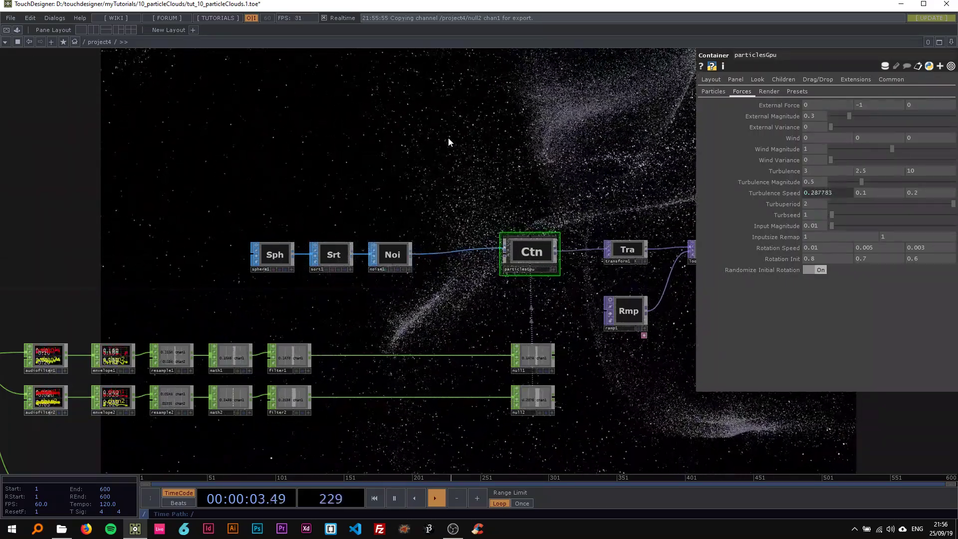
pyautogui.press('space')
# Step: Add a Noise CHOP above the noise1 SOP and name its channel tP
pyautogui.scroll(3, 379, 163)
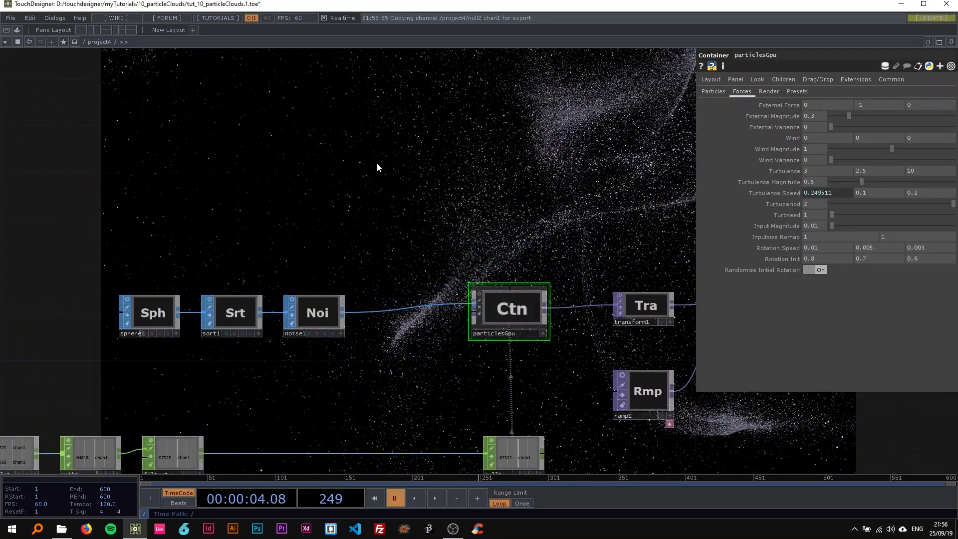
pyautogui.press('Tab')
pyautogui.click(342, 155)
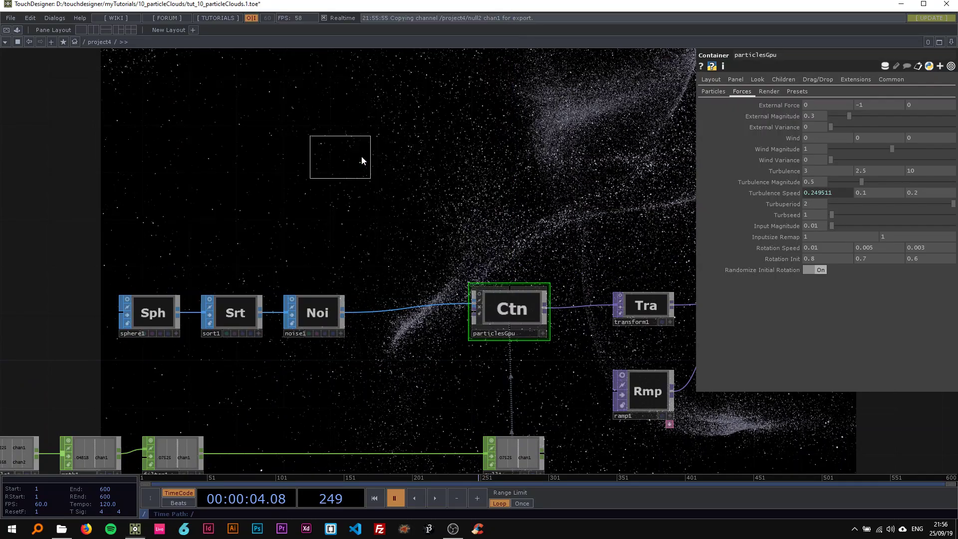
pyautogui.click(356, 179)
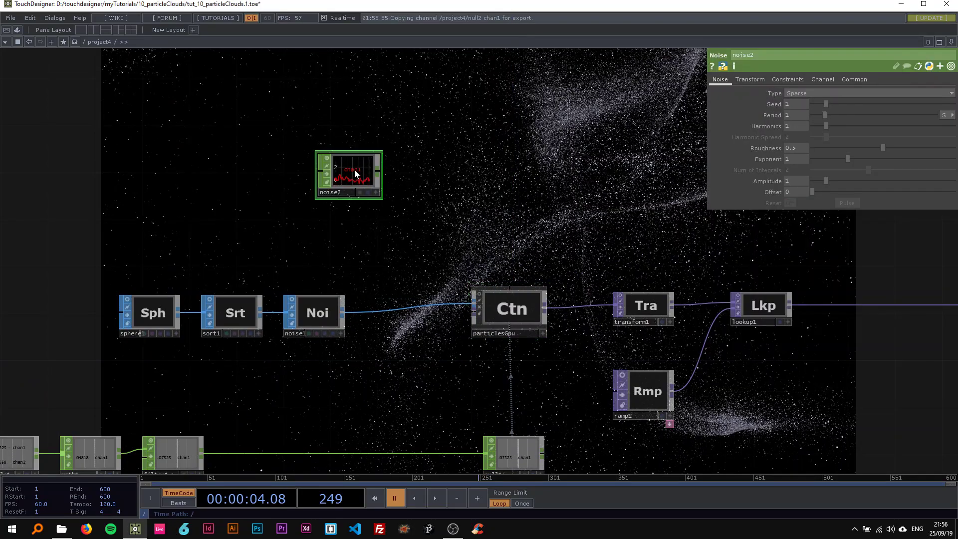
pyautogui.click(823, 81)
pyautogui.click(803, 93)
pyautogui.write('tP')
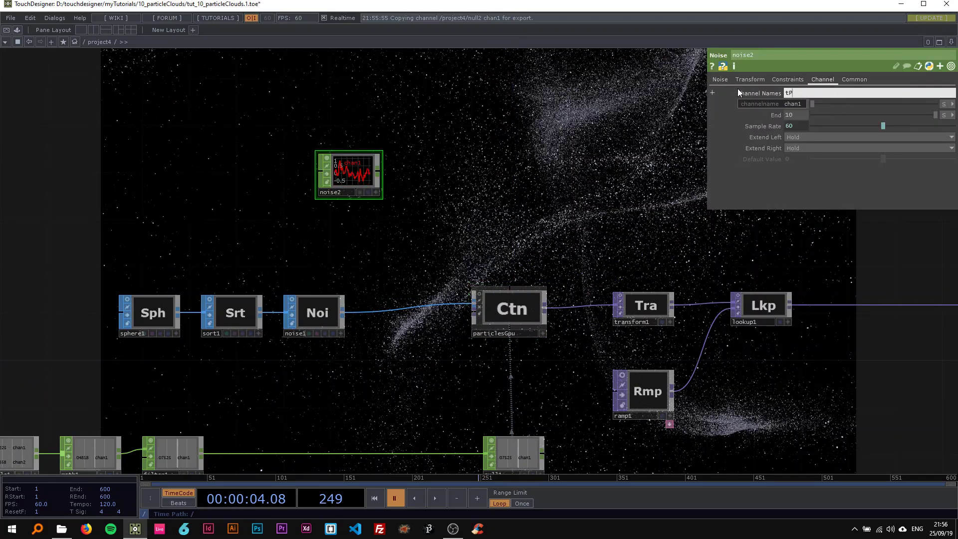
# Step: Check the Turbuperiod parameter of particlesGpu and set the Period of the new Noise CHOP to 7
pyautogui.click(502, 298)
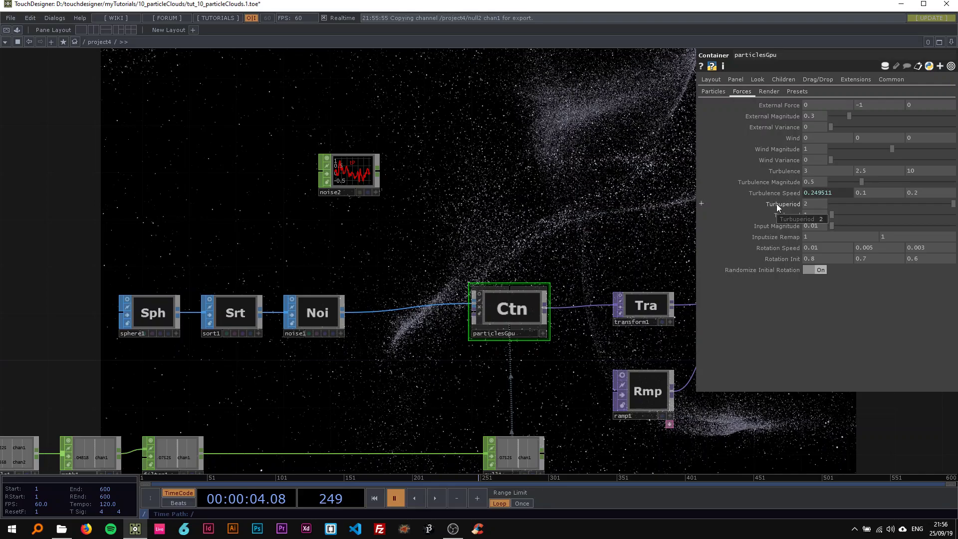
pyautogui.scroll(3, 441, 201)
pyautogui.click(314, 161)
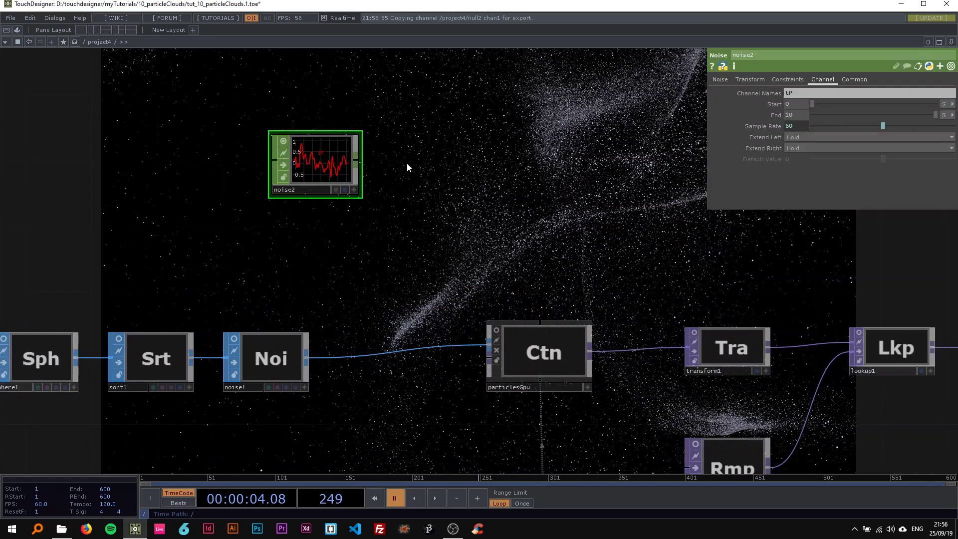
pyautogui.moveTo(406, 162); pyautogui.dragTo(323, 149)
pyautogui.click(719, 79)
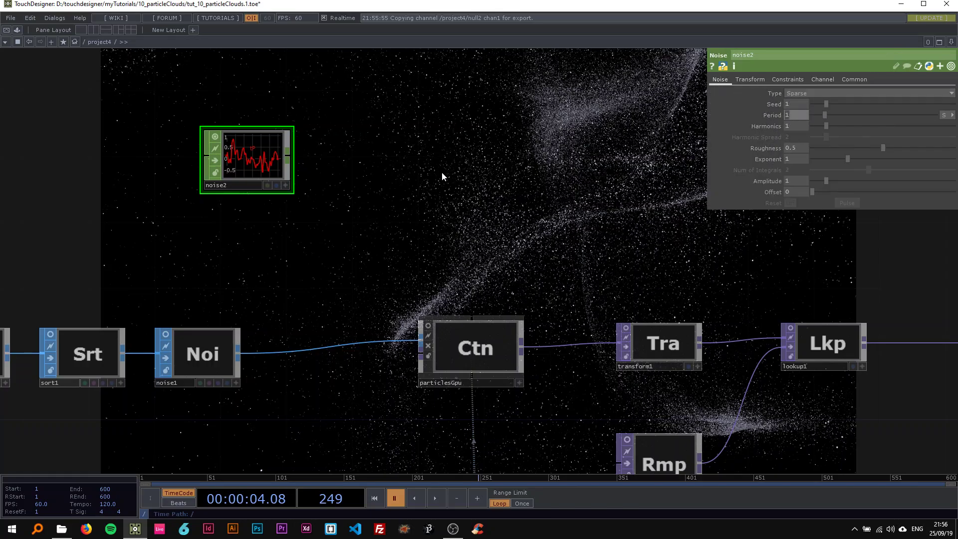
pyautogui.write('7')
pyautogui.press('Return')
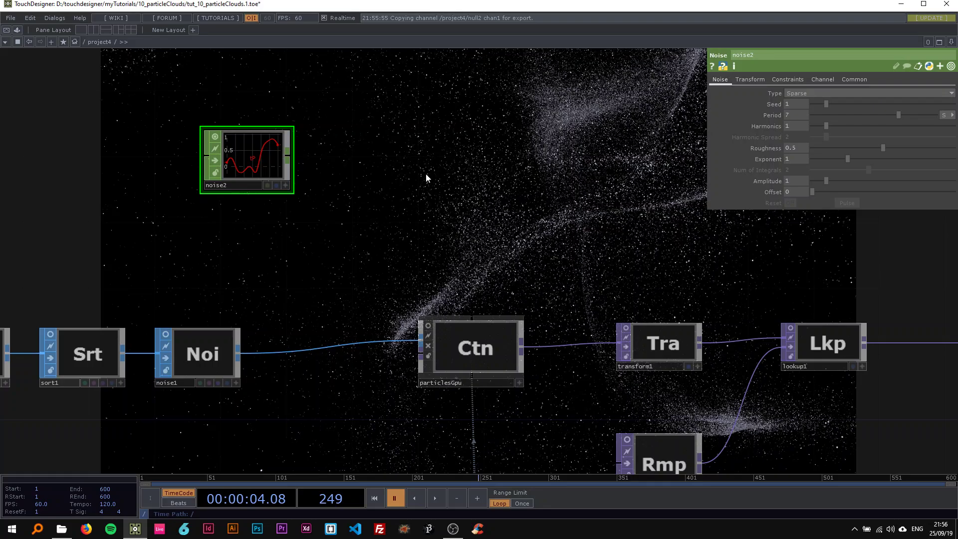
# Step: Set both the Amplitude and the Offset of the Noise CHOP to 0.5
pyautogui.write('0.5')
pyautogui.press('Tab')
pyautogui.write('0.5')
pyautogui.press('Return')
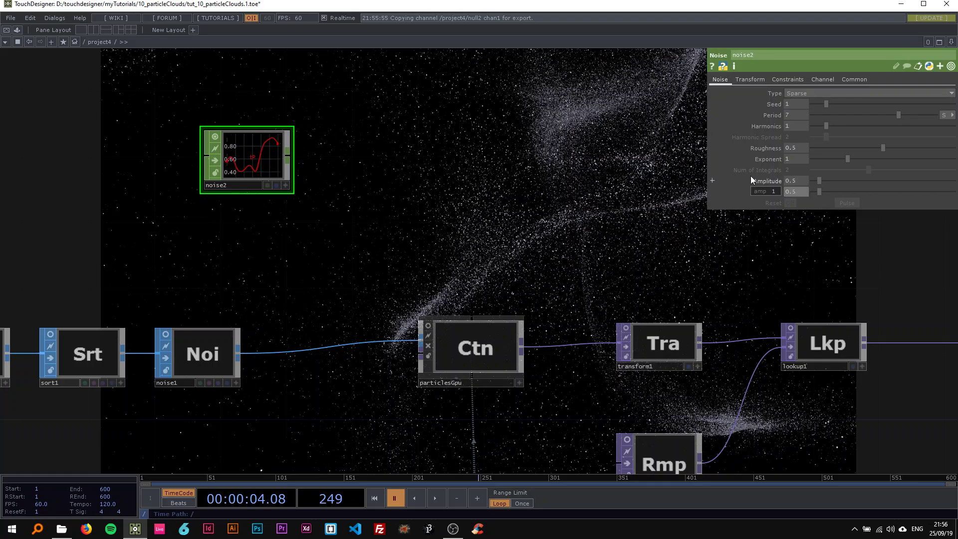
# Step: Add a Math CHOP fed by the noise2 CHOP and show its range settings
pyautogui.press('Tab')
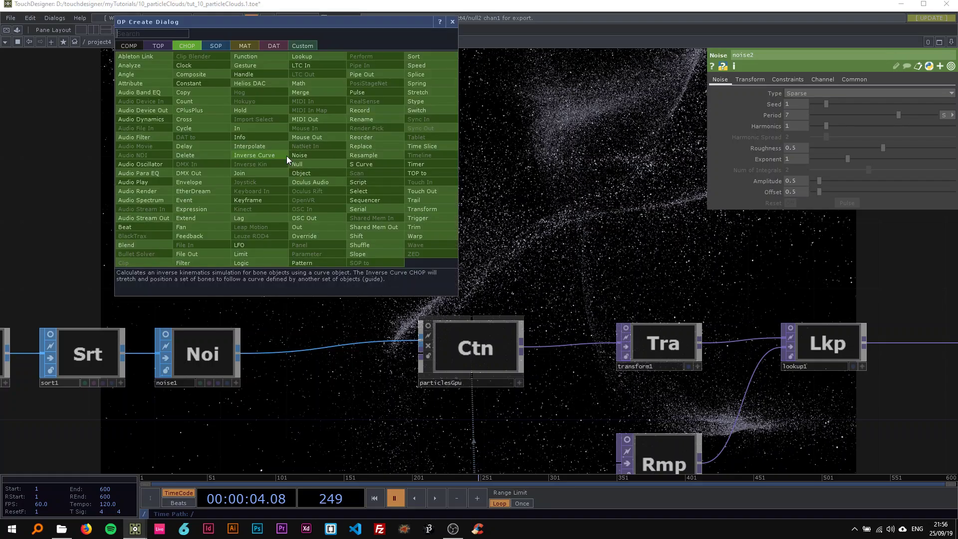
pyautogui.click(302, 83)
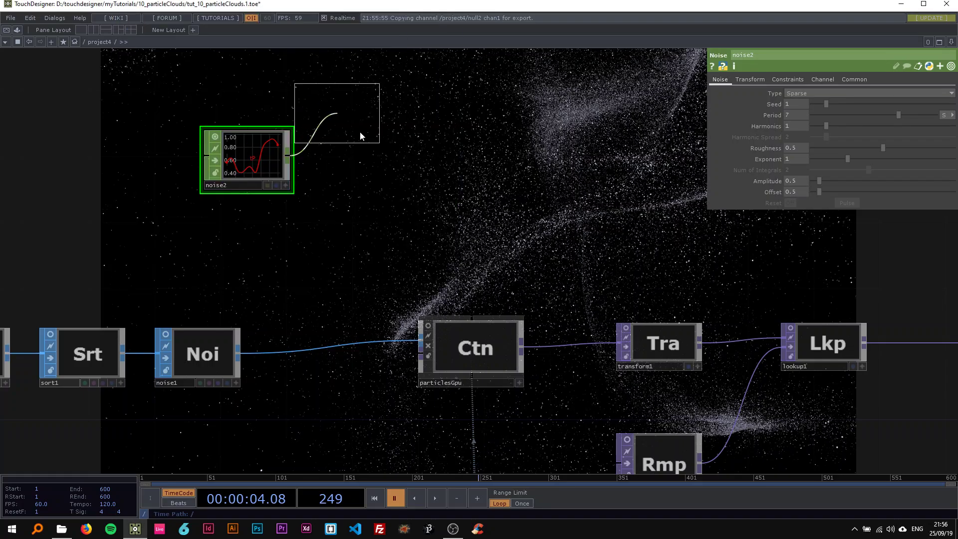
pyautogui.click(366, 158)
pyautogui.click(809, 82)
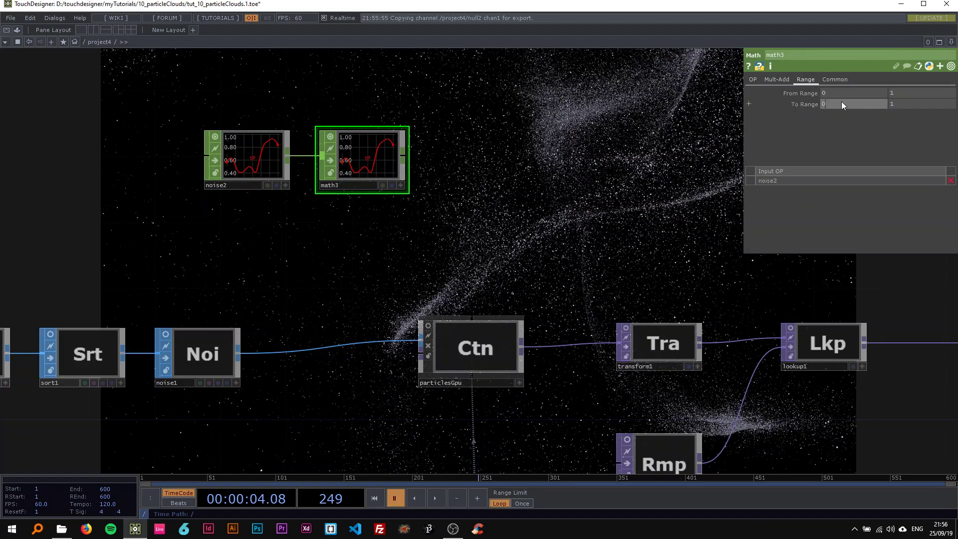
# Step: Set the To Range of the new Math CHOP to 0.9 and 1.6
pyautogui.write('9')
pyautogui.click(909, 102)
pyautogui.write('1.6')
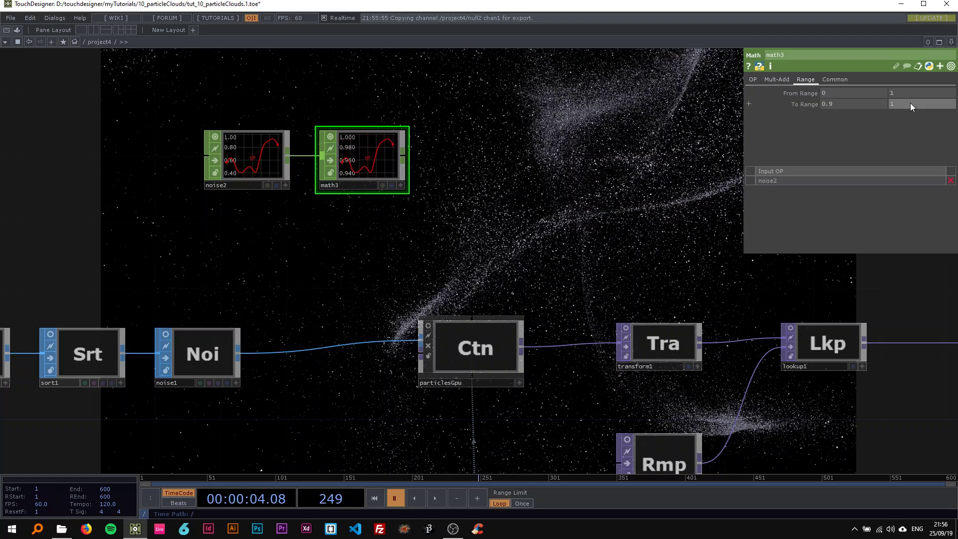
pyautogui.press('Return')
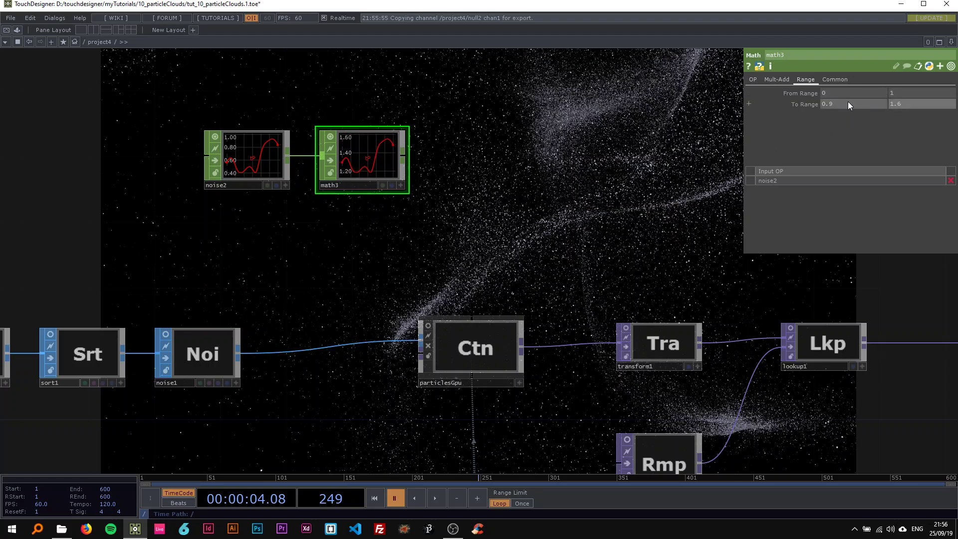
# Step: Set the To Range of the Math CHOP after noise2 to 0.5 and 2
pyautogui.write('5')
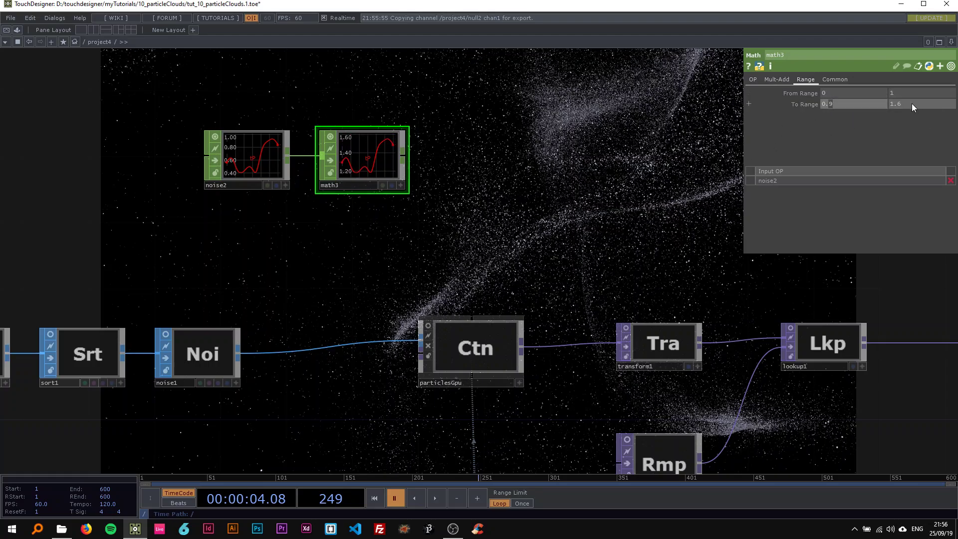
pyautogui.click(908, 103)
pyautogui.write('2')
pyautogui.press('Return')
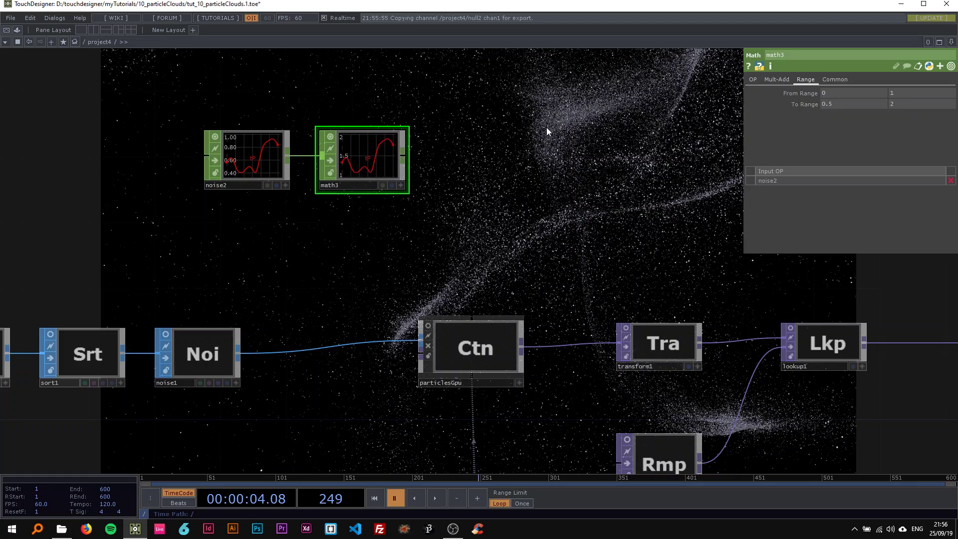
# Step: Shift the noise2 and math3 CHOPs back along the chain and add a Null CHOP after math3, above particlesGpu
pyautogui.moveTo(449, 173); pyautogui.dragTo(321, 153)
pyautogui.click(140, 132)
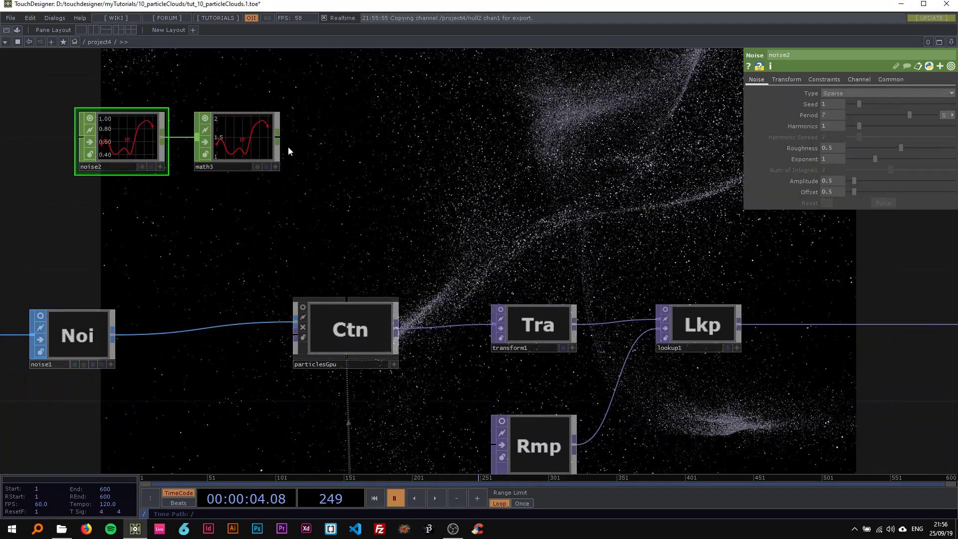
pyautogui.click(215, 141)
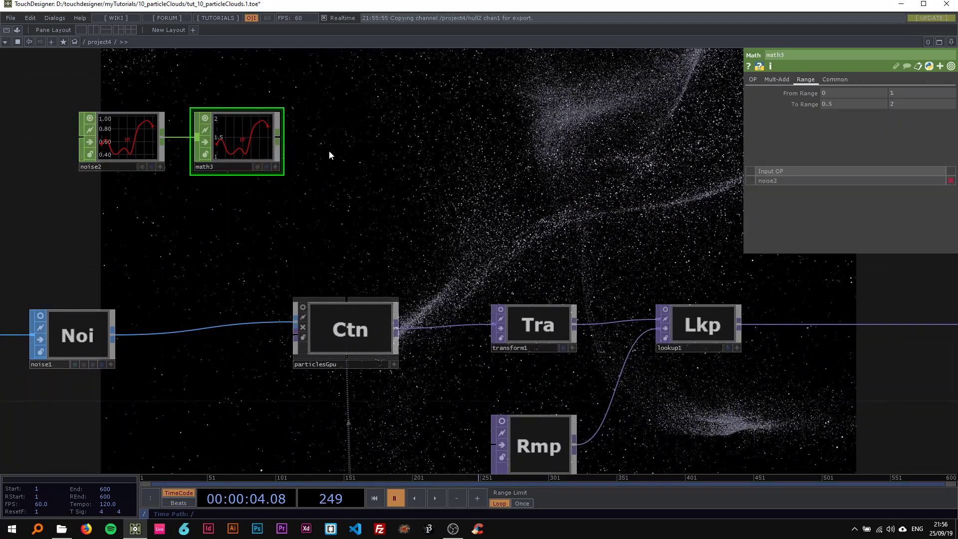
pyautogui.moveTo(137, 90); pyautogui.dragTo(269, 150, button='right')
pyautogui.moveTo(246, 133); pyautogui.dragTo(197, 133)
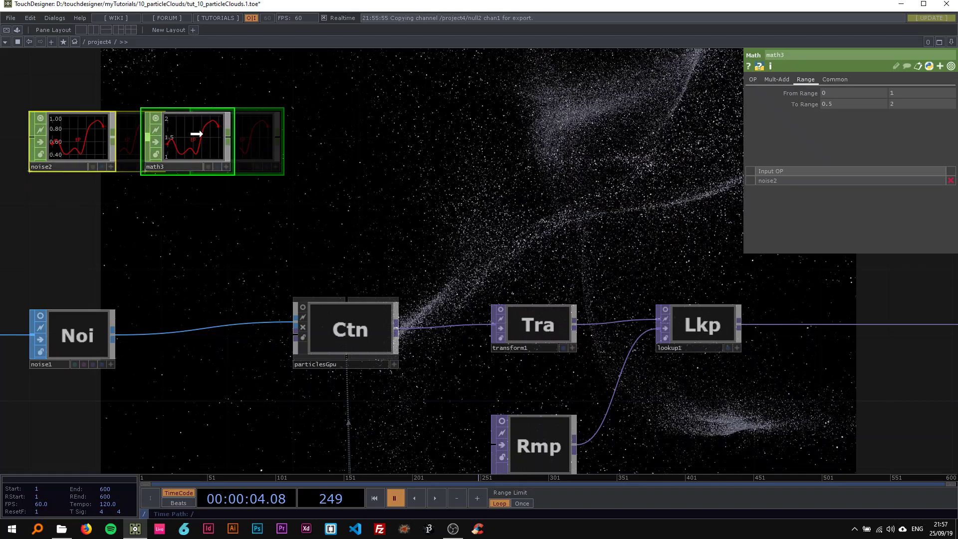
pyautogui.press('Tab')
pyautogui.write('nu')
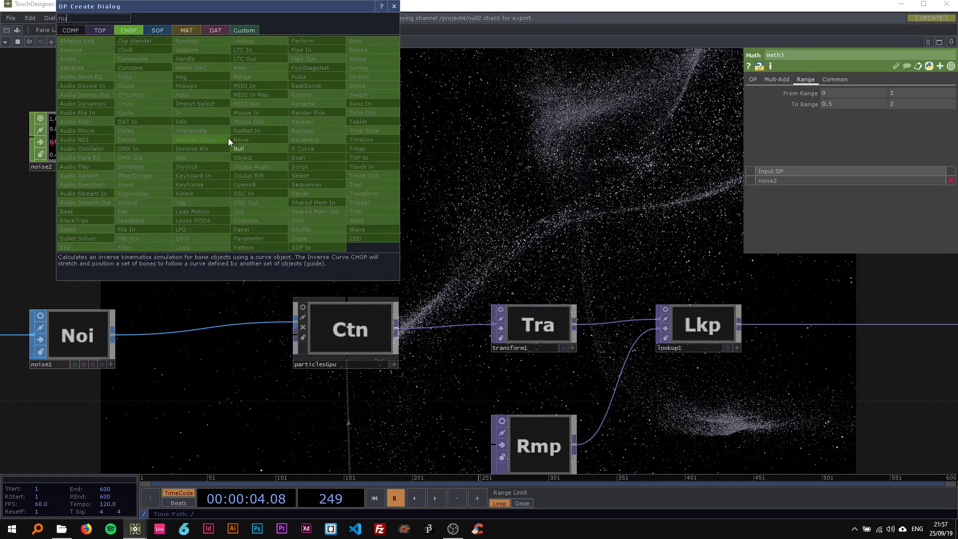
pyautogui.click(242, 146)
pyautogui.click(318, 138)
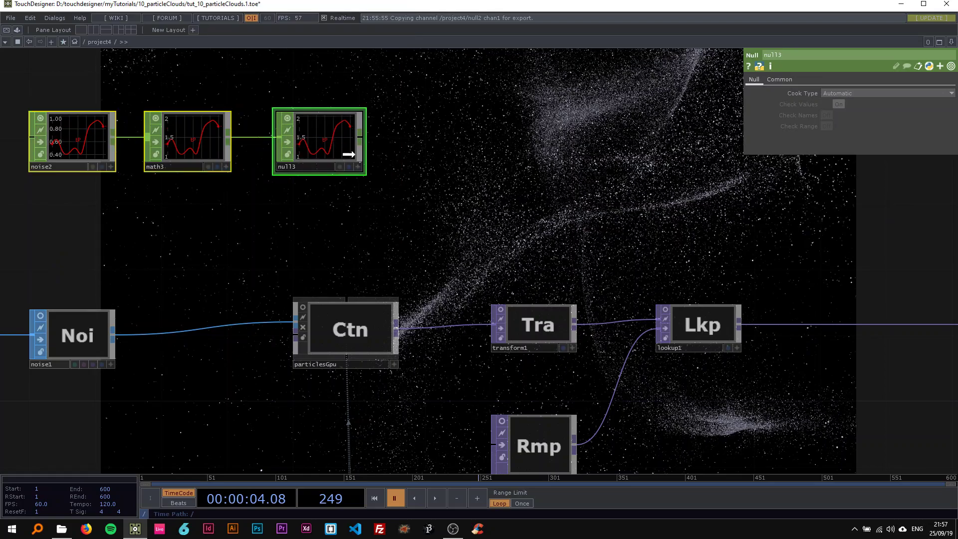
pyautogui.moveTo(338, 139); pyautogui.dragTo(355, 171)
# Step: Turn on Time Slice for the noise2 CHOP
pyautogui.click(386, 311)
pyautogui.moveTo(374, 260); pyautogui.dragTo(393, 218)
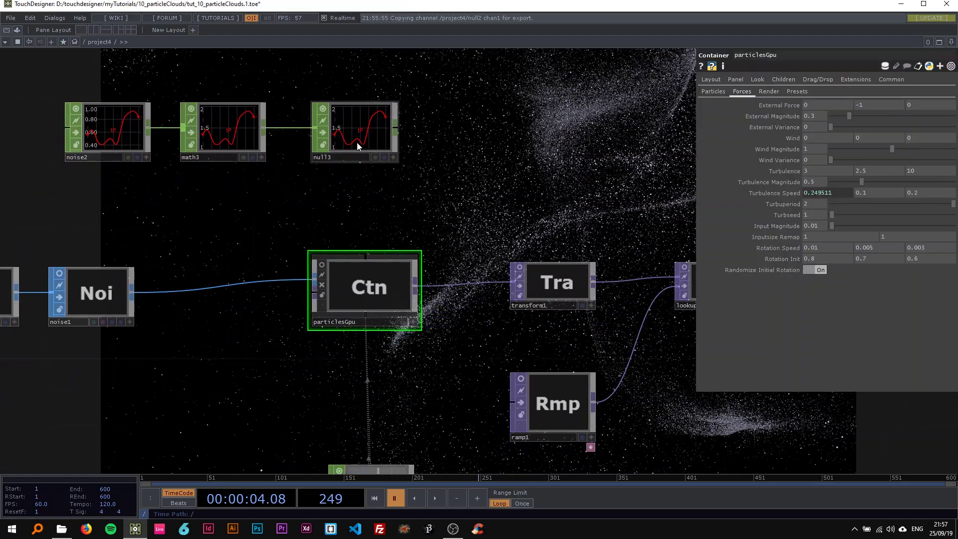
pyautogui.click(99, 118)
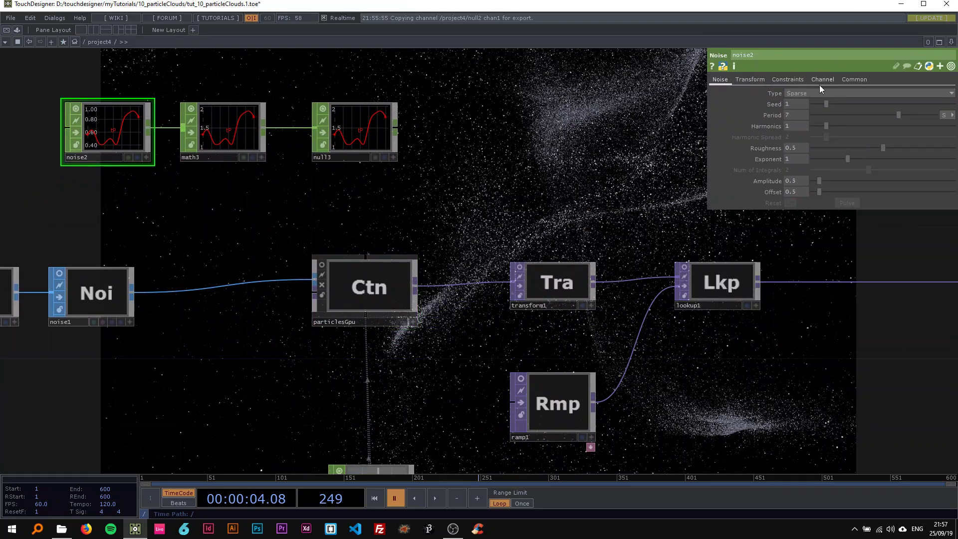
pyautogui.click(850, 79)
pyautogui.click(802, 92)
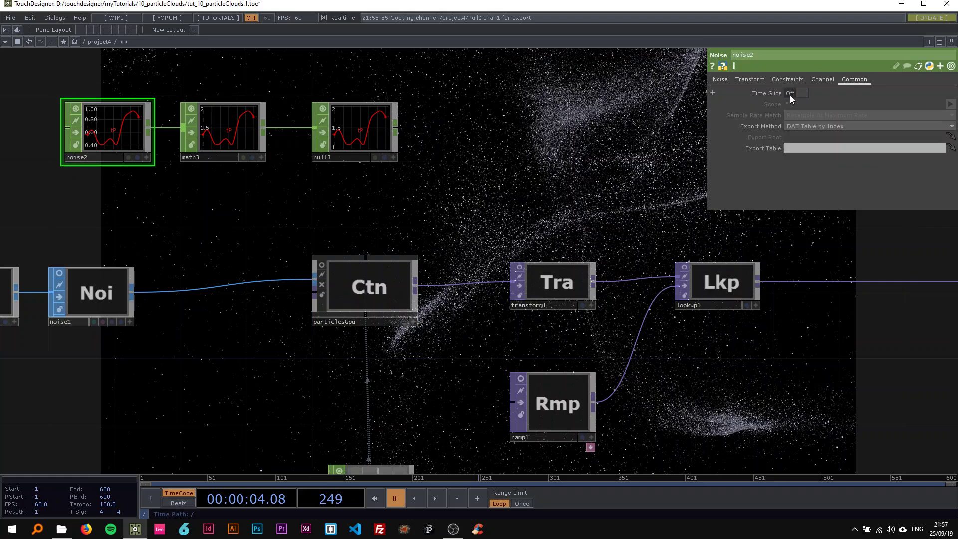
# Step: Export the tP channel of the null3 CHOP to the Turbuperiod parameter of particlesGpu
pyautogui.click(352, 292)
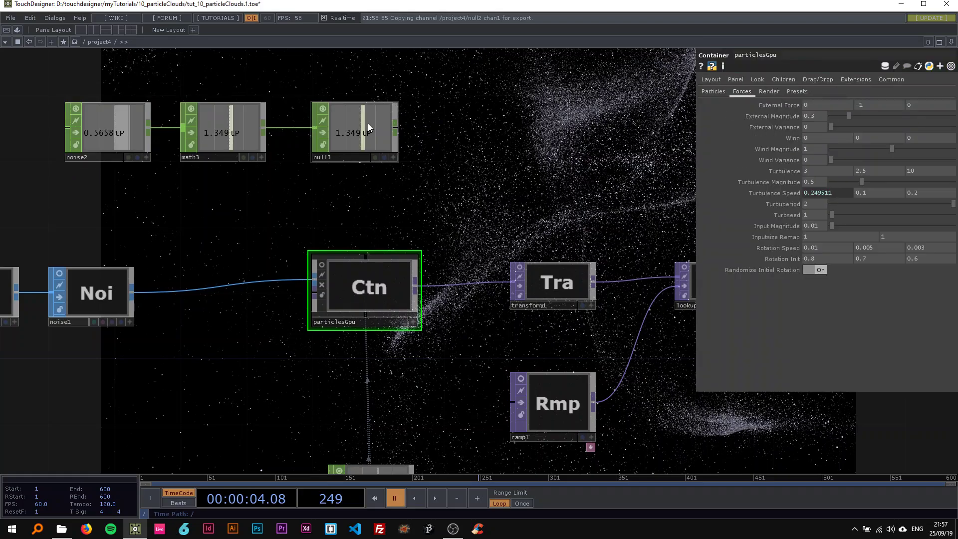
pyautogui.click(389, 156)
pyautogui.moveTo(359, 146); pyautogui.dragTo(814, 209)
pyautogui.click(820, 209)
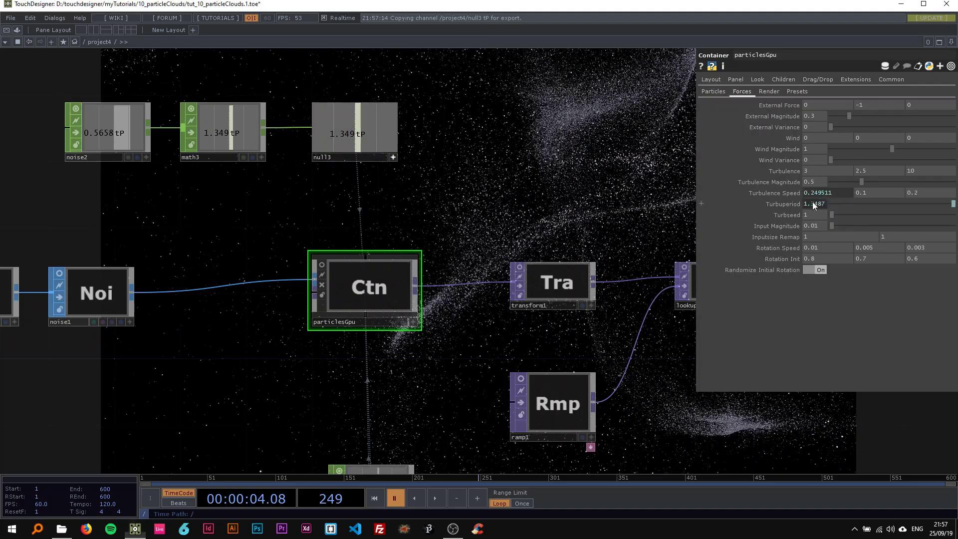
pyautogui.click(393, 157)
# Step: Play the timeline to watch how the particles react to the noise-driven Turbuperiod, and pause it again
pyautogui.press('space')
pyautogui.moveTo(470, 207); pyautogui.dragTo(354, 150)
pyautogui.moveTo(462, 139); pyautogui.dragTo(522, 161)
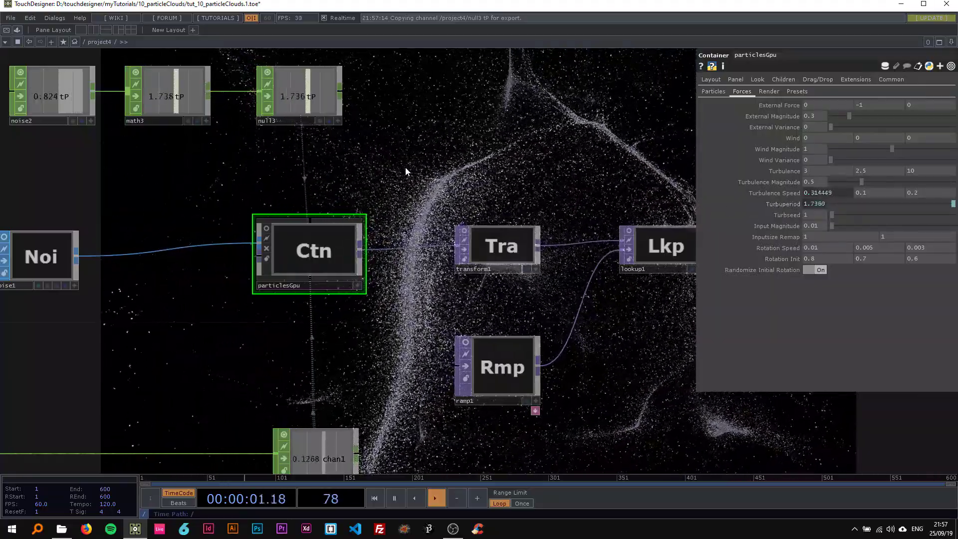
pyautogui.scroll(-2, 405, 168)
pyautogui.press('space')
# Step: Undo the accidental resize of the null3 node in the noise chain
pyautogui.scroll(-2, 333, 154)
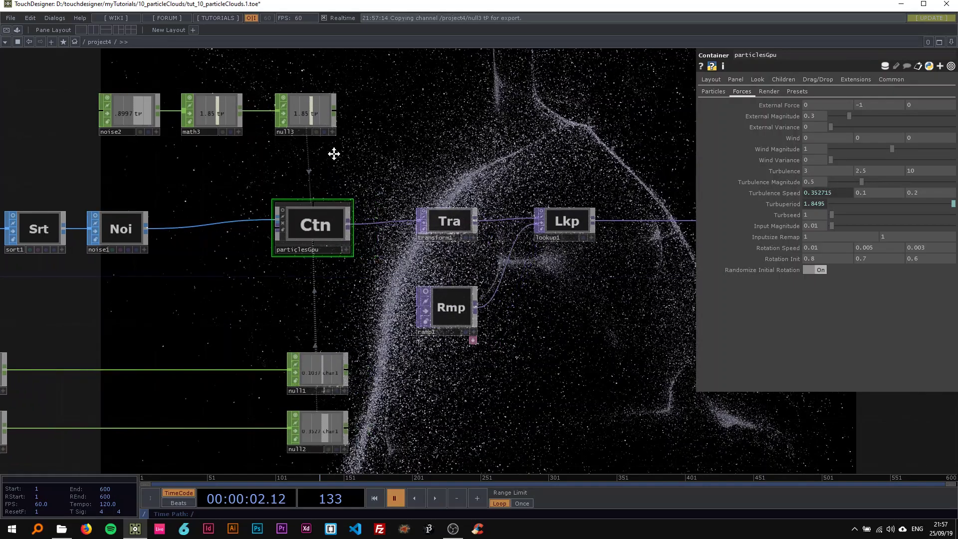
pyautogui.scroll(-4, 332, 154)
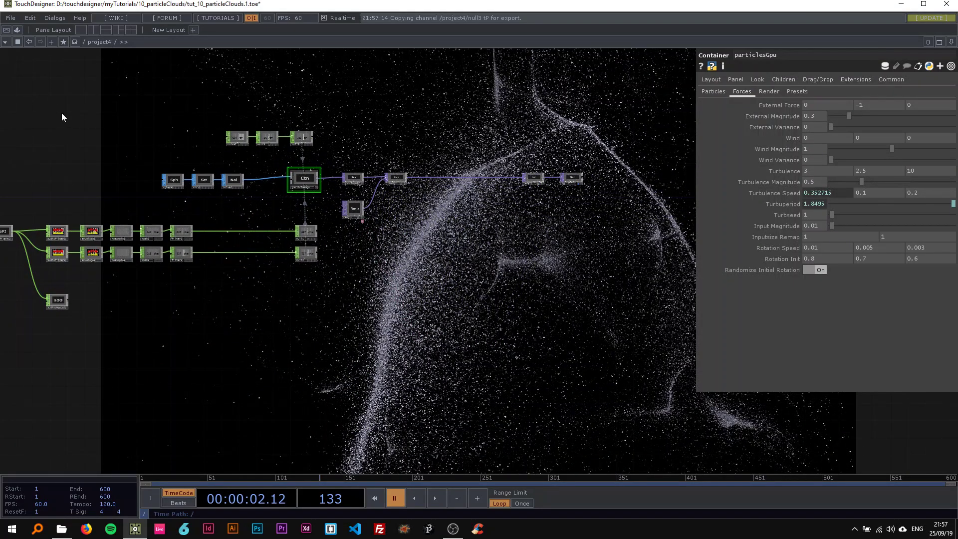
pyautogui.moveTo(61, 114); pyautogui.dragTo(196, 141)
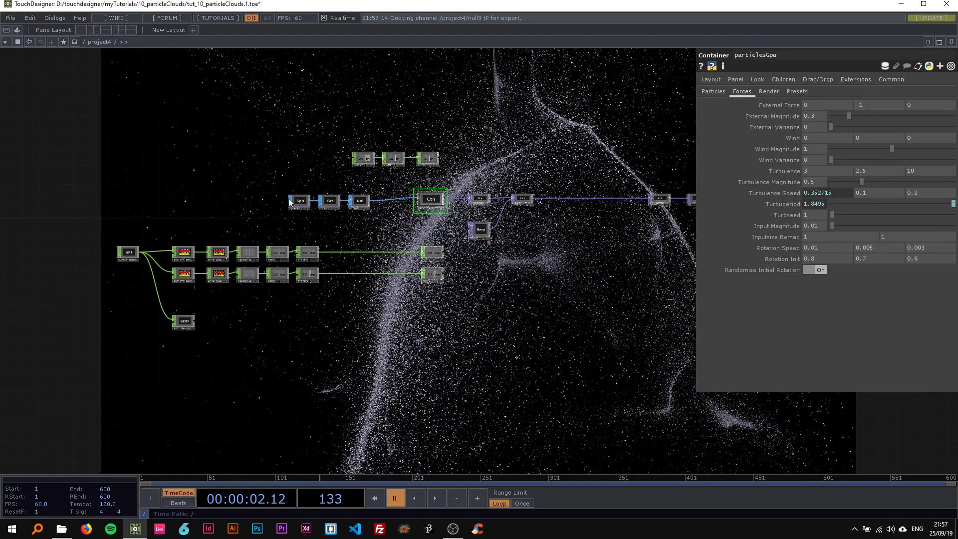
pyautogui.scroll(2, 420, 175)
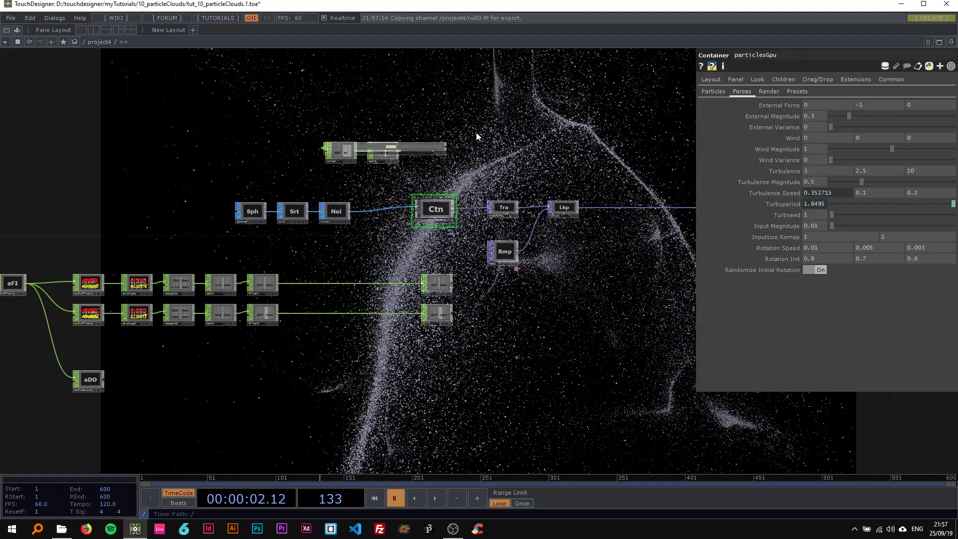
pyautogui.hotkey('ctrl', 'z')
# Step: Move the Level and Null TOPs farther away from the Lookup TOP and save the project
pyautogui.moveTo(464, 126); pyautogui.dragTo(254, 129)
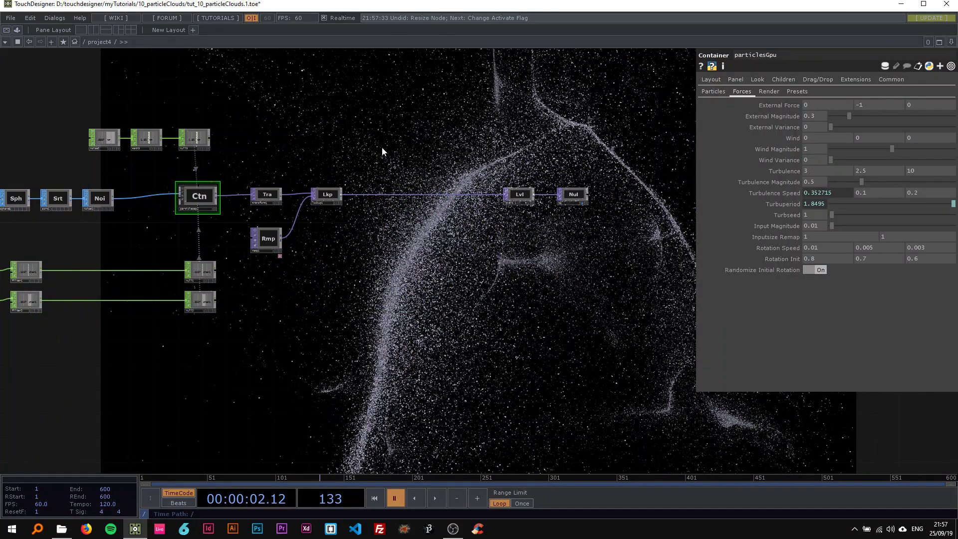
pyautogui.moveTo(493, 159); pyautogui.dragTo(580, 226, button='right')
pyautogui.moveTo(570, 196); pyautogui.dragTo(614, 196)
pyautogui.moveTo(394, 145); pyautogui.dragTo(584, 148)
pyautogui.click(401, 193)
pyautogui.moveTo(467, 145); pyautogui.dragTo(472, 133)
pyautogui.hotkey('ctrl', 's')
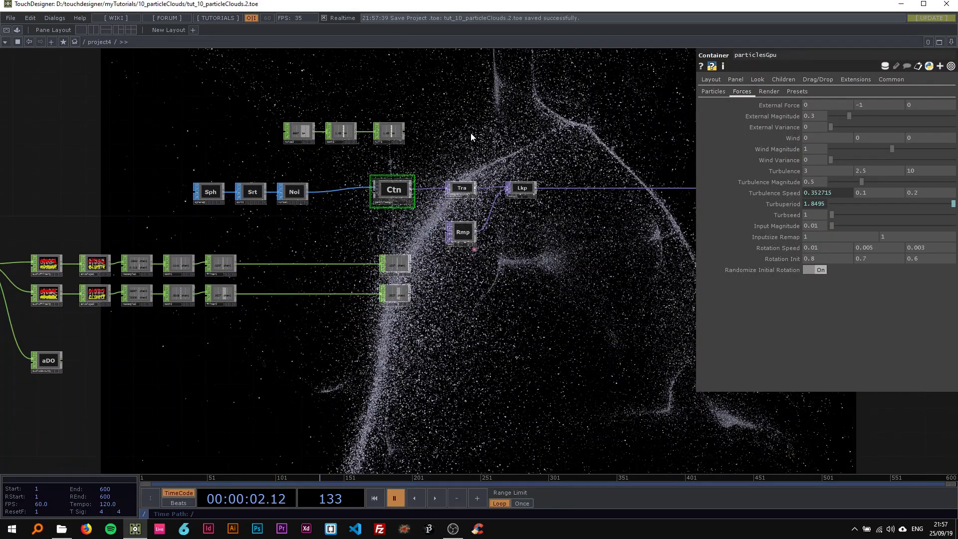
# Step: Enter the internal network of particlesGpu and show the parameters of its simParticles operator
pyautogui.scroll(4, 388, 165)
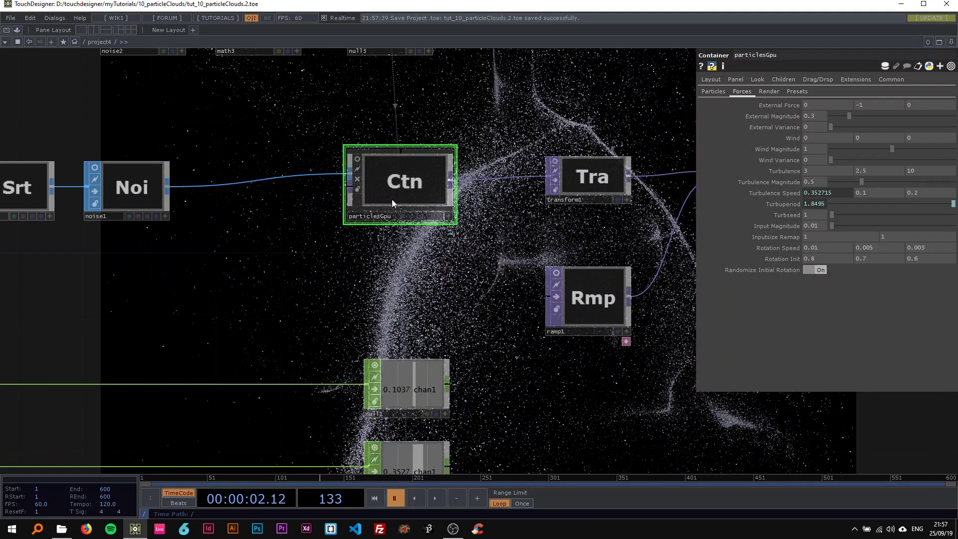
pyautogui.moveTo(436, 126); pyautogui.dragTo(427, 155)
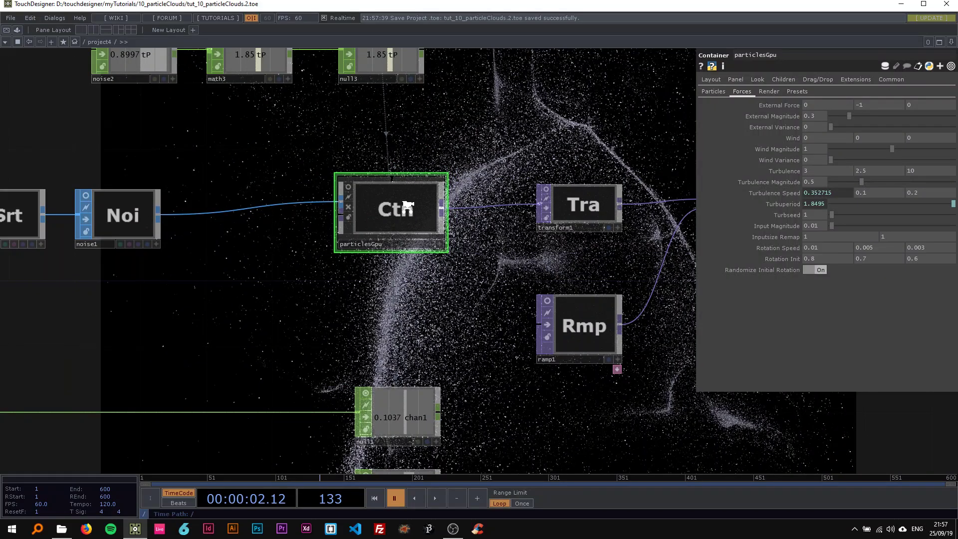
pyautogui.scroll(5, 411, 206)
pyautogui.press('h')
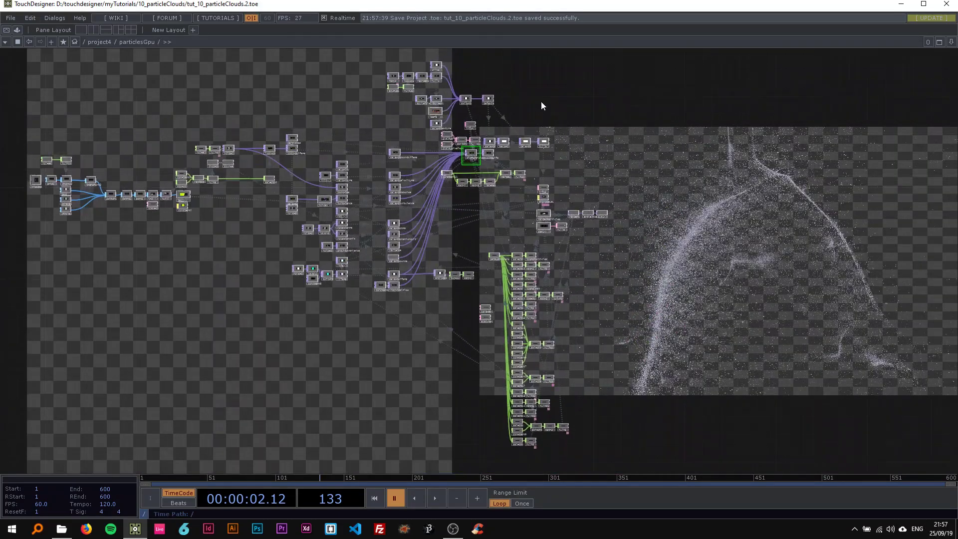
pyautogui.press('p')
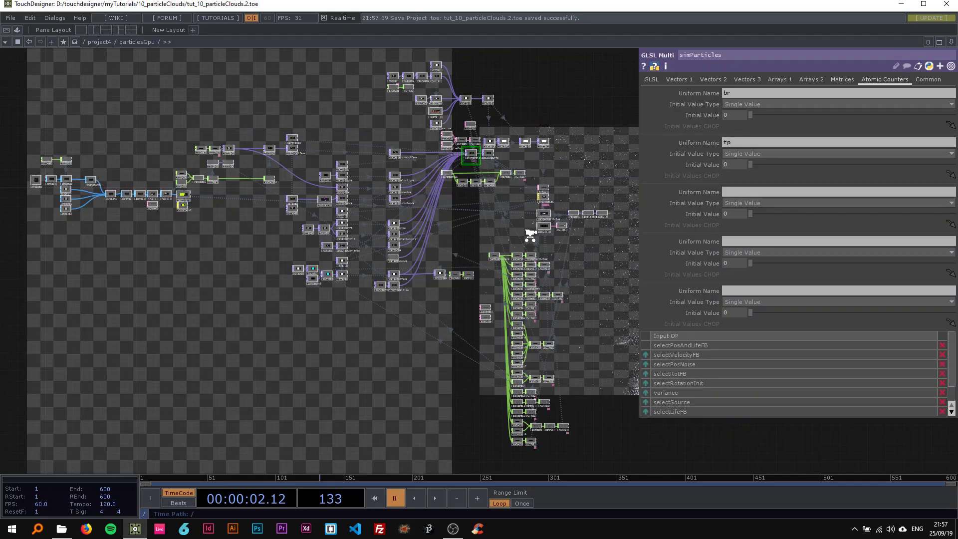
# Step: Add an LFO CHOP in the empty area above getCustomPars inside particlesGpu
pyautogui.scroll(6, 516, 227)
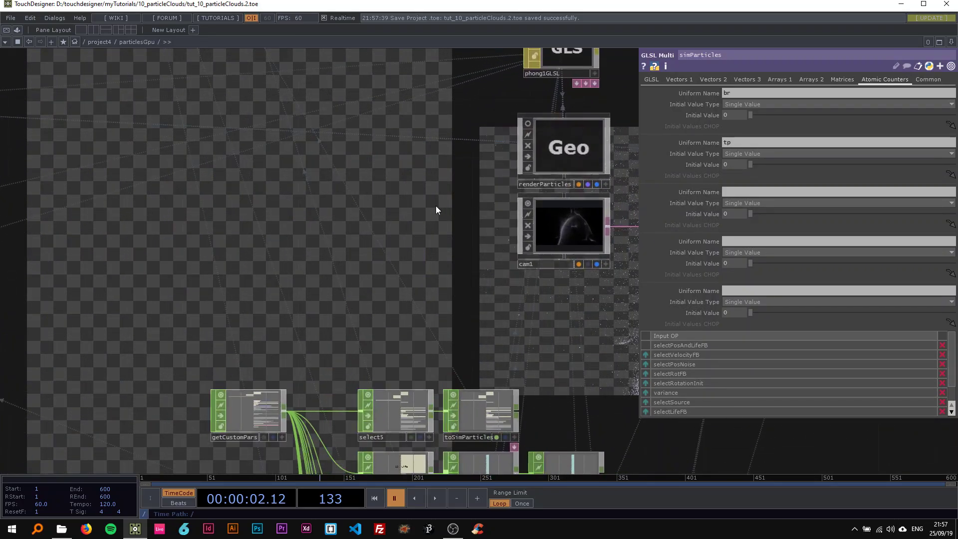
pyautogui.moveTo(435, 211); pyautogui.dragTo(300, 178)
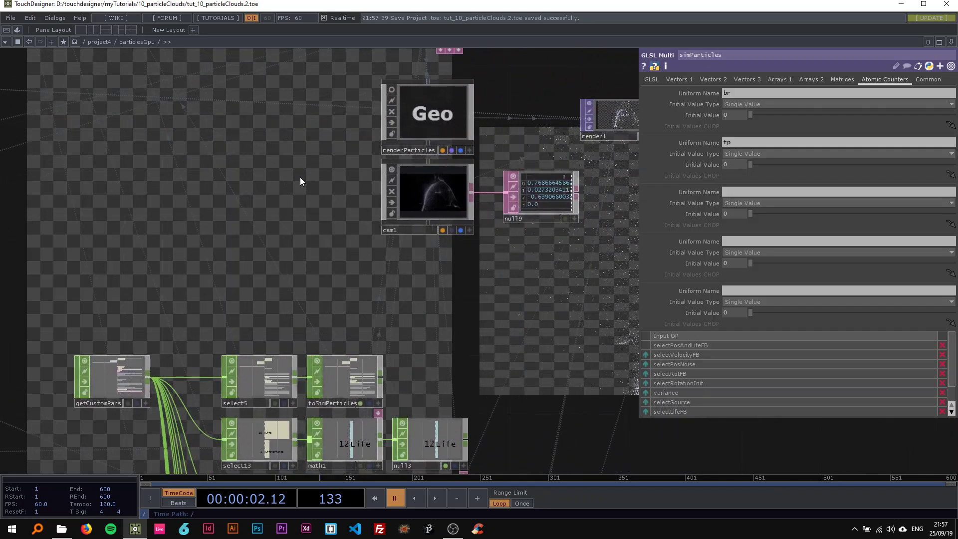
pyautogui.moveTo(369, 181); pyautogui.dragTo(403, 199)
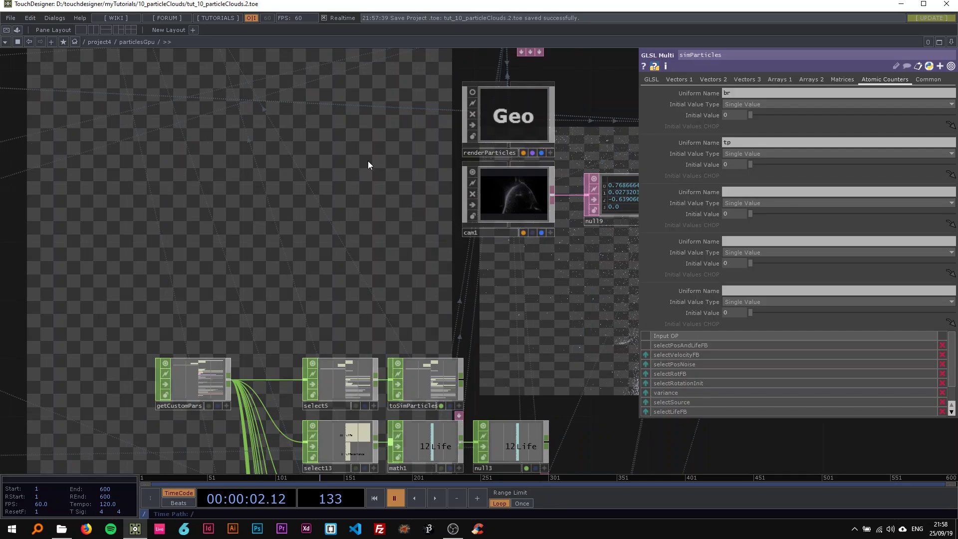
pyautogui.moveTo(368, 164); pyautogui.dragTo(340, 166)
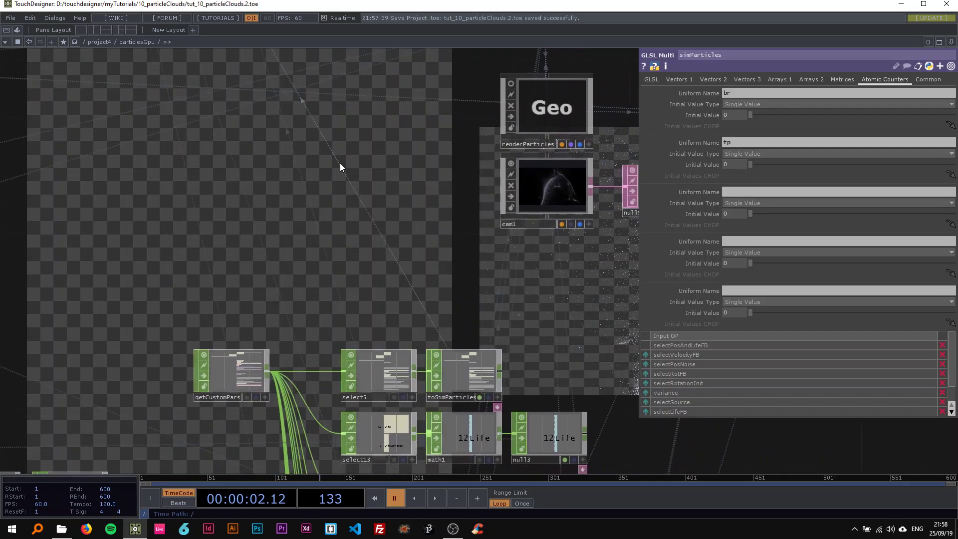
pyautogui.moveTo(221, 178); pyautogui.dragTo(280, 169)
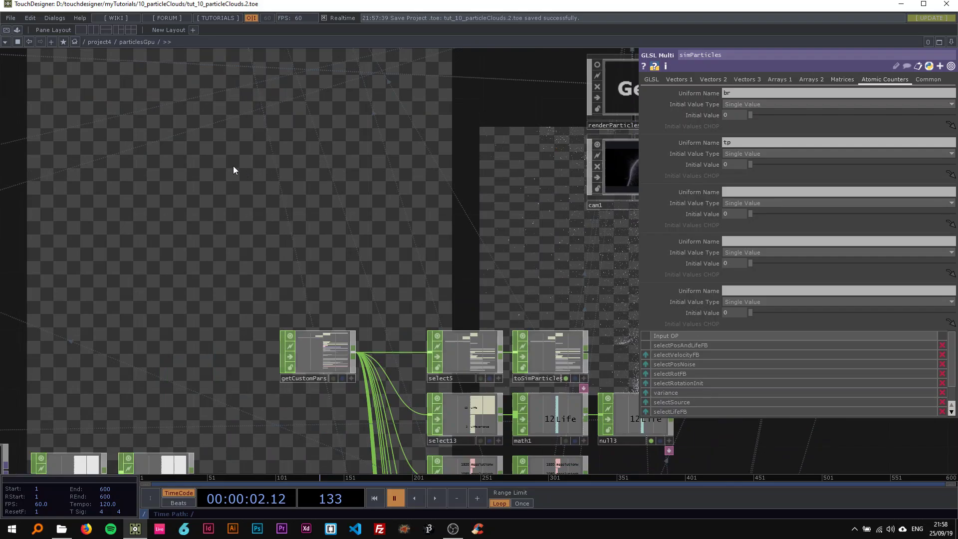
pyautogui.press('Tab')
pyautogui.write('lfo')
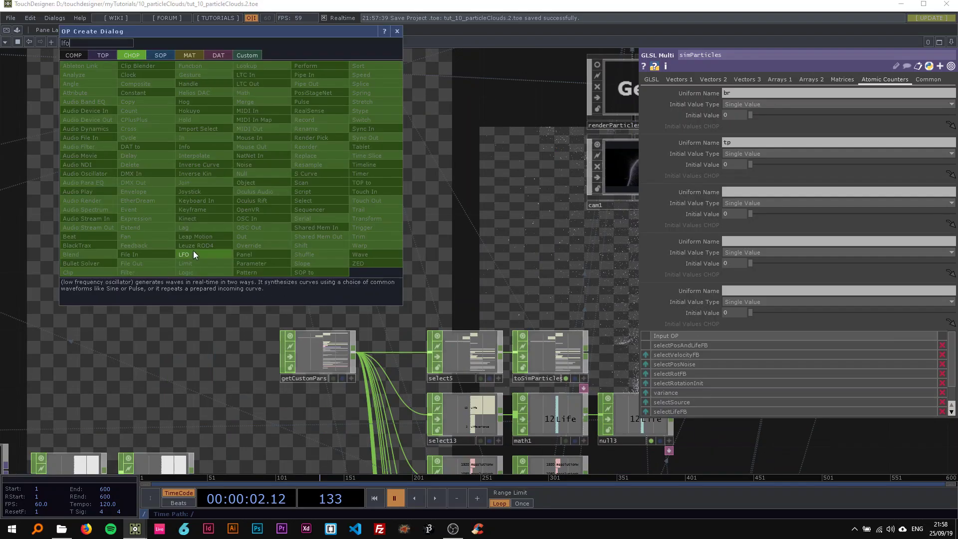
pyautogui.click(193, 251)
pyautogui.click(202, 171)
pyautogui.moveTo(240, 212); pyautogui.dragTo(298, 219)
pyautogui.moveTo(278, 183); pyautogui.dragTo(252, 159)
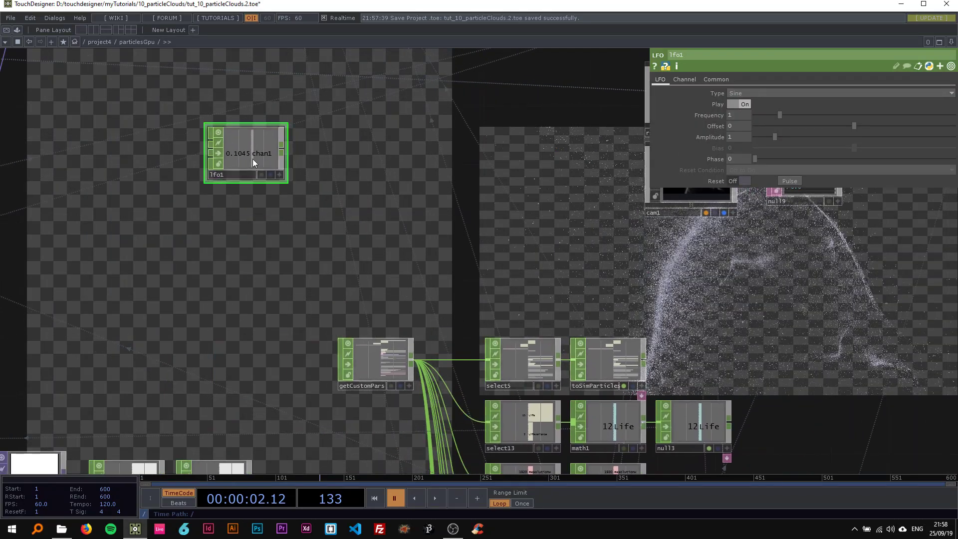
# Step: Name the LFO's channel camX and set its frequency to 0.02
pyautogui.click(683, 80)
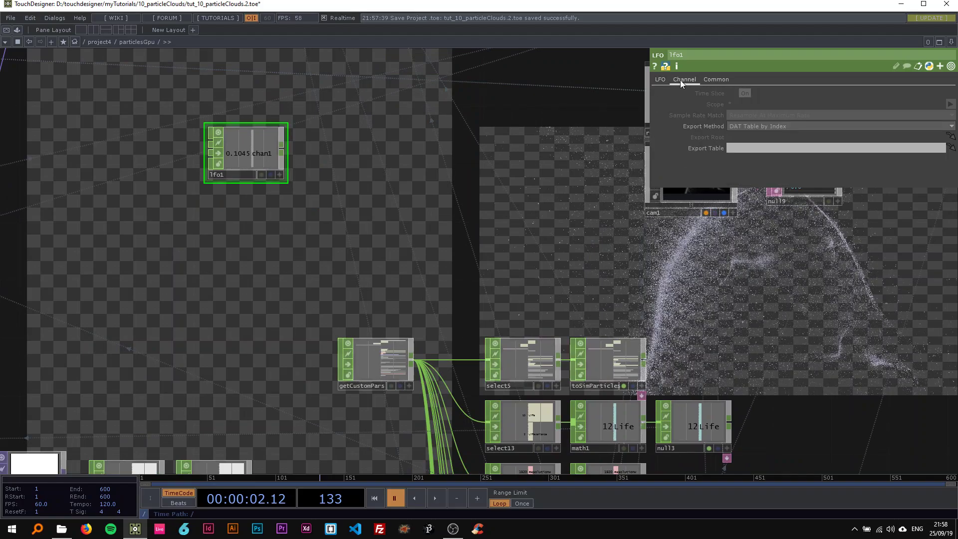
pyautogui.click(755, 94)
pyautogui.write('camX')
pyautogui.press('Return')
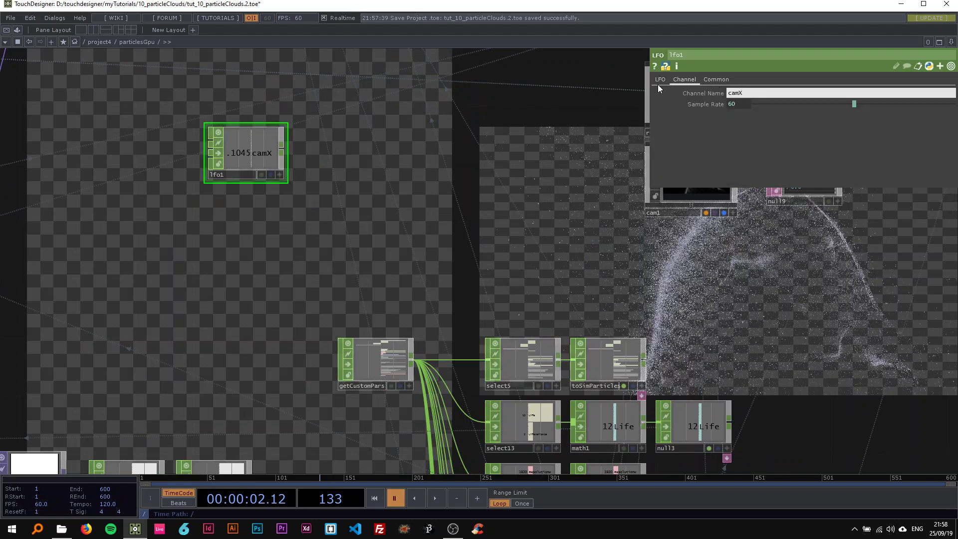
pyautogui.click(660, 83)
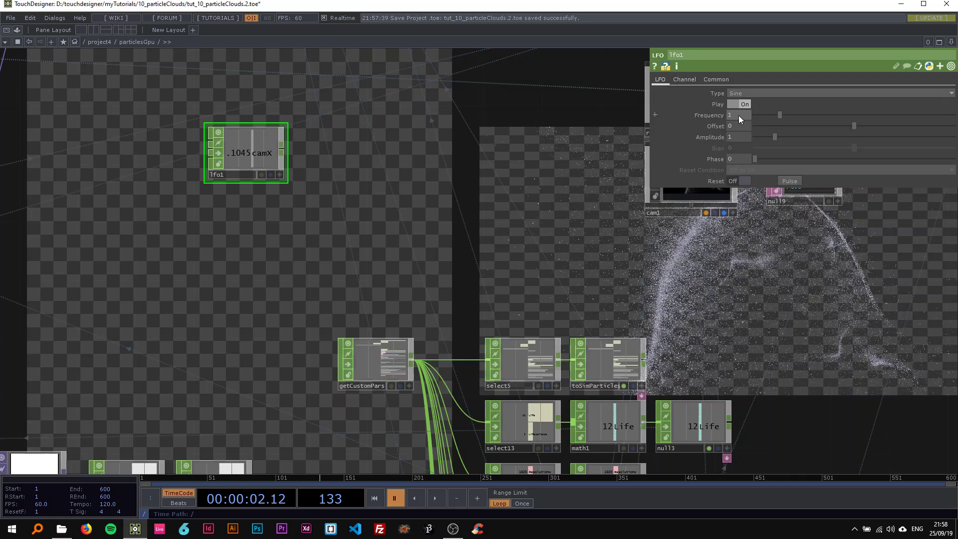
pyautogui.write('0.02')
pyautogui.press('Return')
# Step: Connect a Math CHOP to the output of lfo1
pyautogui.moveTo(439, 148); pyautogui.dragTo(489, 136)
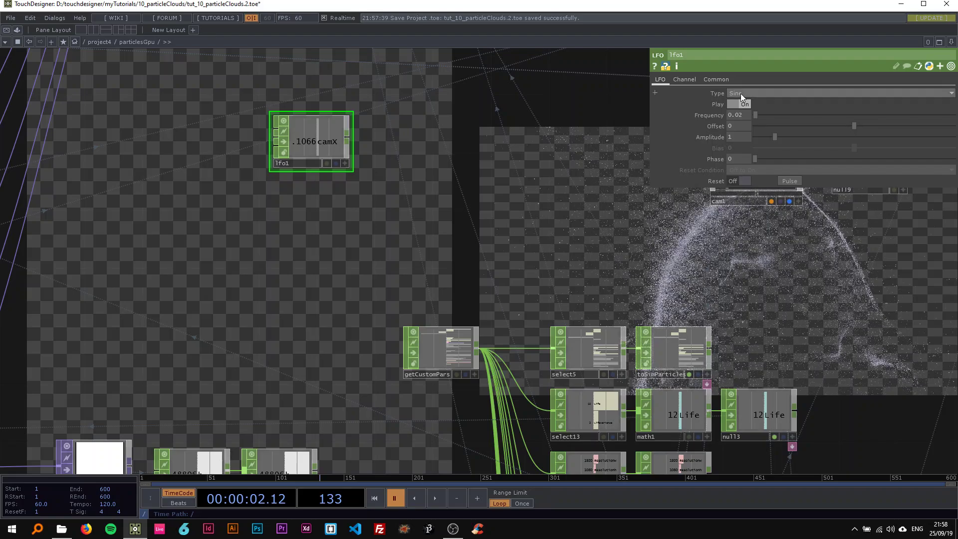
pyautogui.rightClick(346, 136)
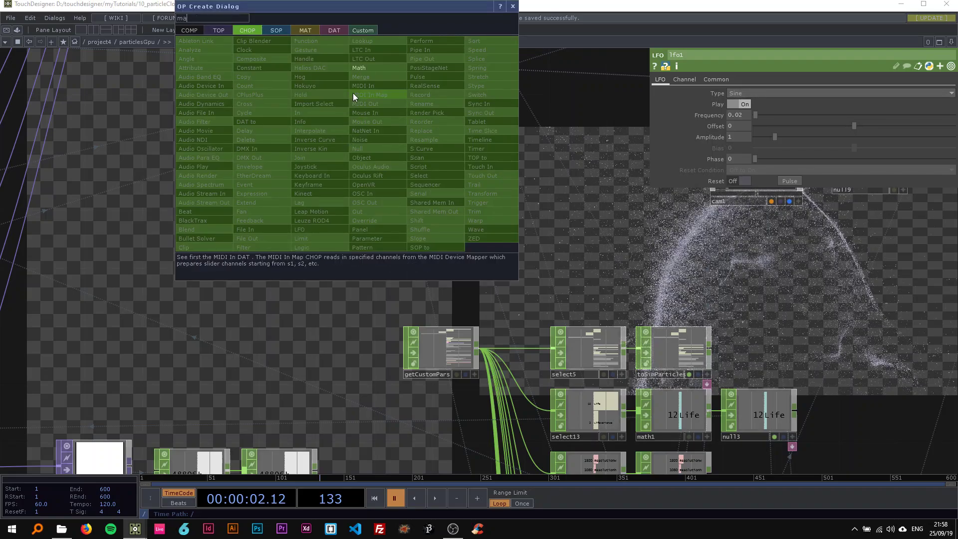
pyautogui.click(362, 67)
pyautogui.click(417, 139)
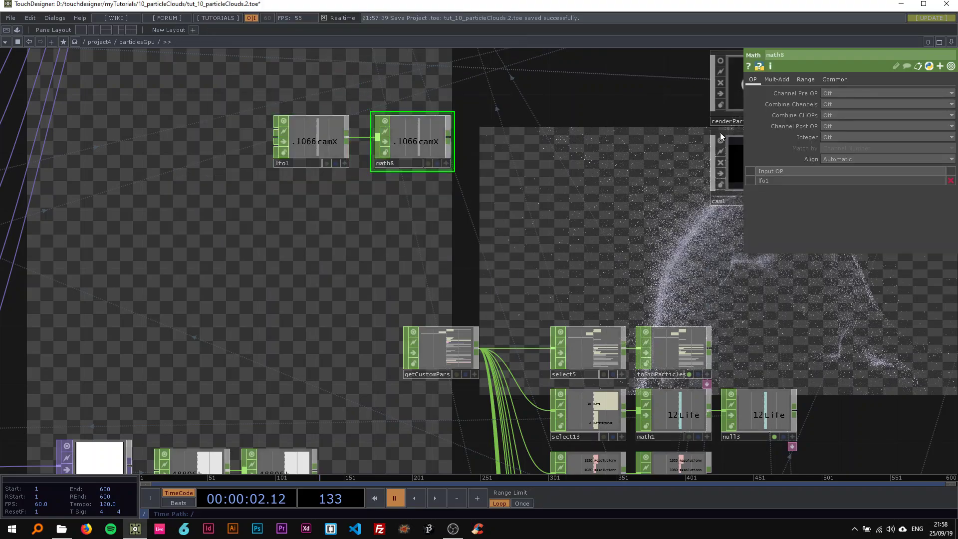
# Step: Set the Math CHOP to remap the range -1 to 1 onto the range -5 to 5
pyautogui.click(805, 81)
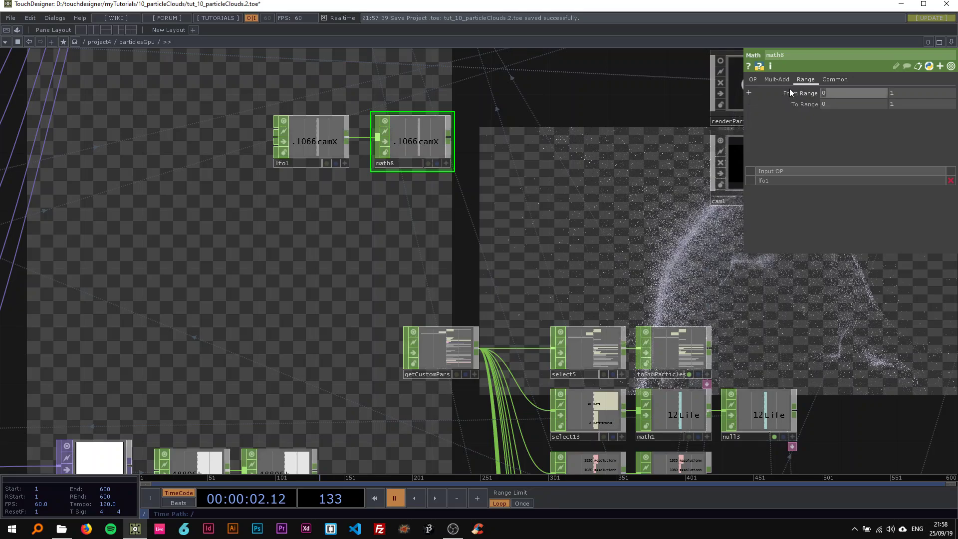
pyautogui.click(848, 93)
pyautogui.write('-1')
pyautogui.press('Return')
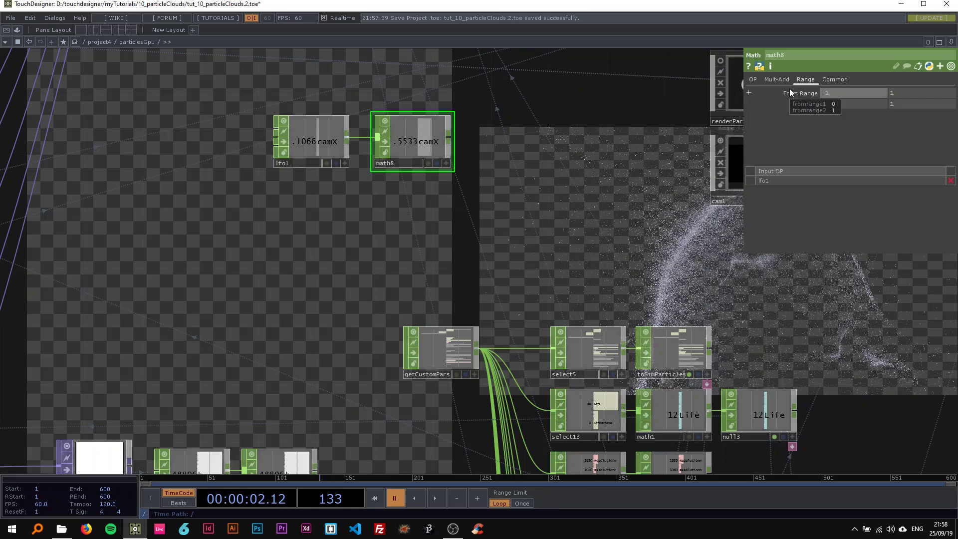
pyautogui.write('-5')
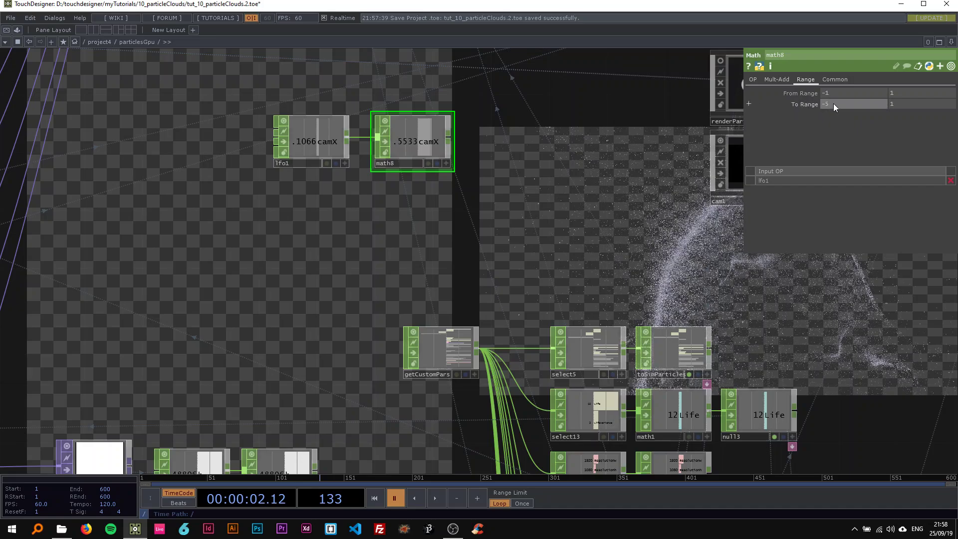
pyautogui.press('Tab')
pyautogui.write('5')
pyautogui.press('Return')
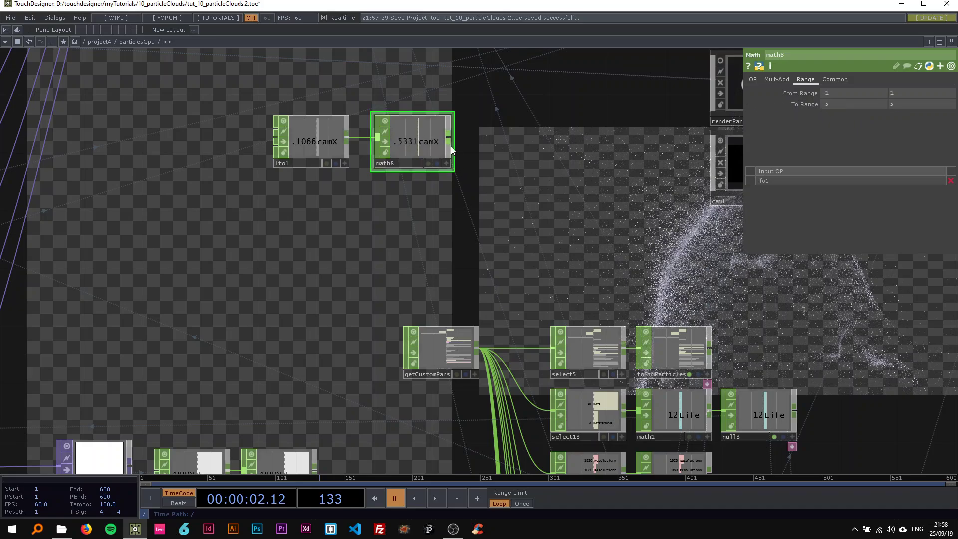
# Step: Append a Null CHOP to the output of math8
pyautogui.click(449, 140)
pyautogui.write('nu')
pyautogui.click(459, 148)
pyautogui.click(509, 147)
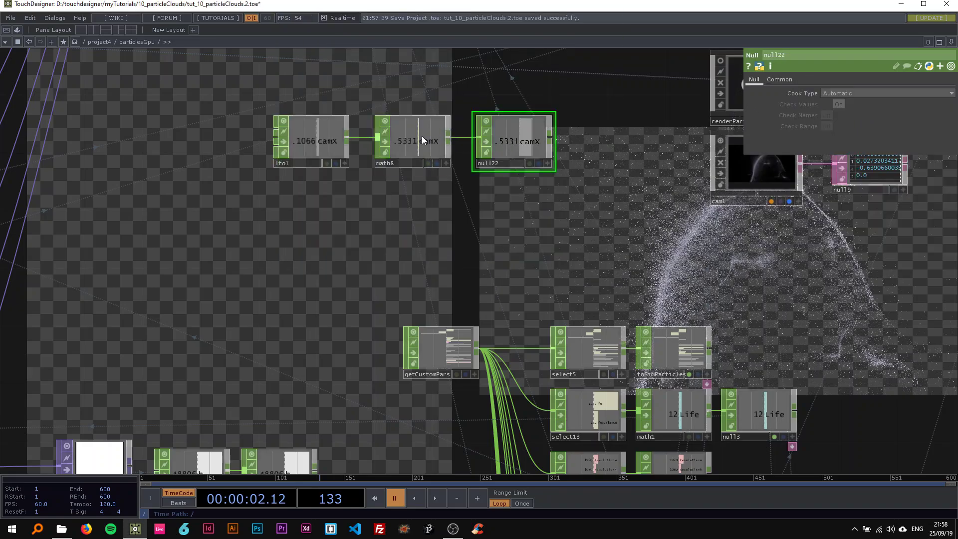
# Step: Duplicate the LFO, Math and Null chain and place the copy directly below the original
pyautogui.moveTo(515, 223); pyautogui.dragTo(434, 235)
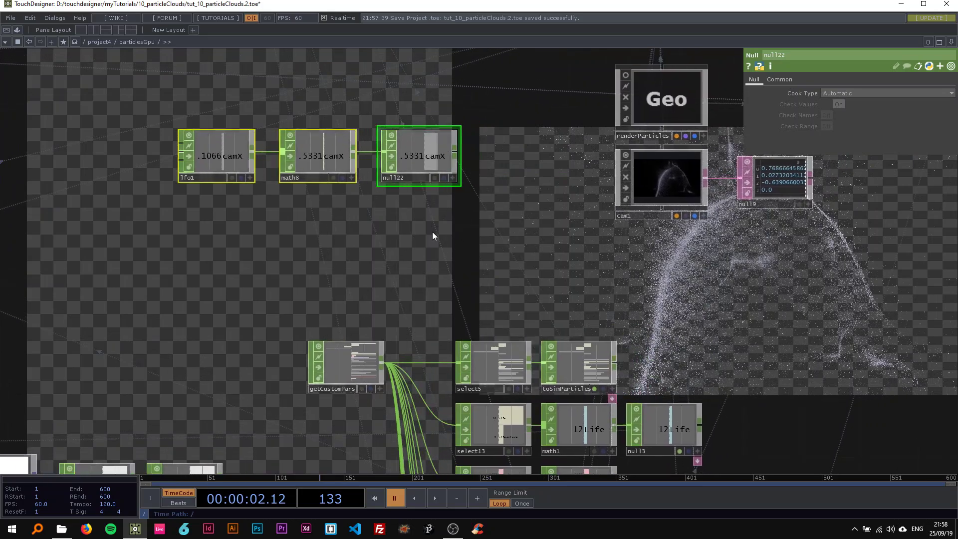
pyautogui.hotkey('ctrl', 'c')
pyautogui.hotkey('ctrl', 'v')
pyautogui.click(210, 254)
# Step: Rename the channel of the duplicated LFO to camZ
pyautogui.click(225, 217)
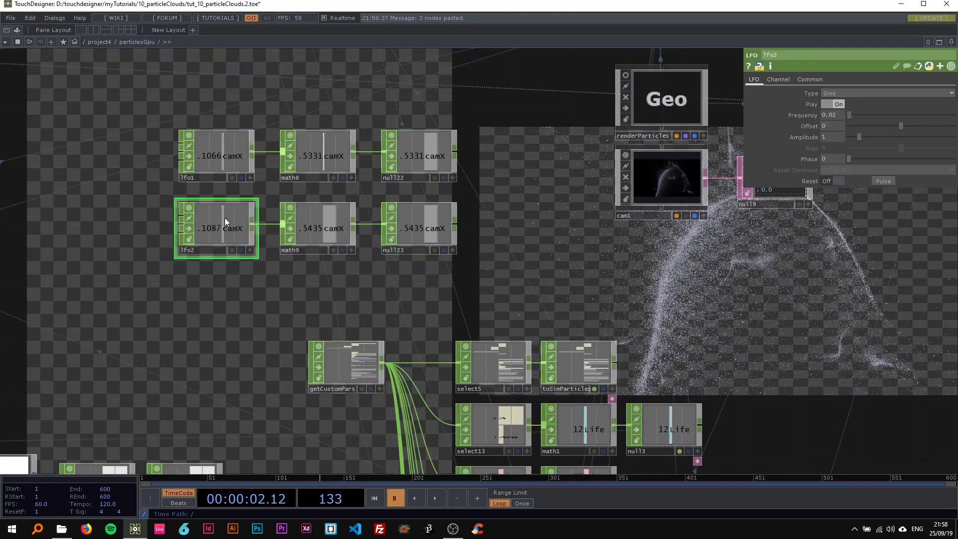
pyautogui.click(778, 80)
pyautogui.click(845, 91)
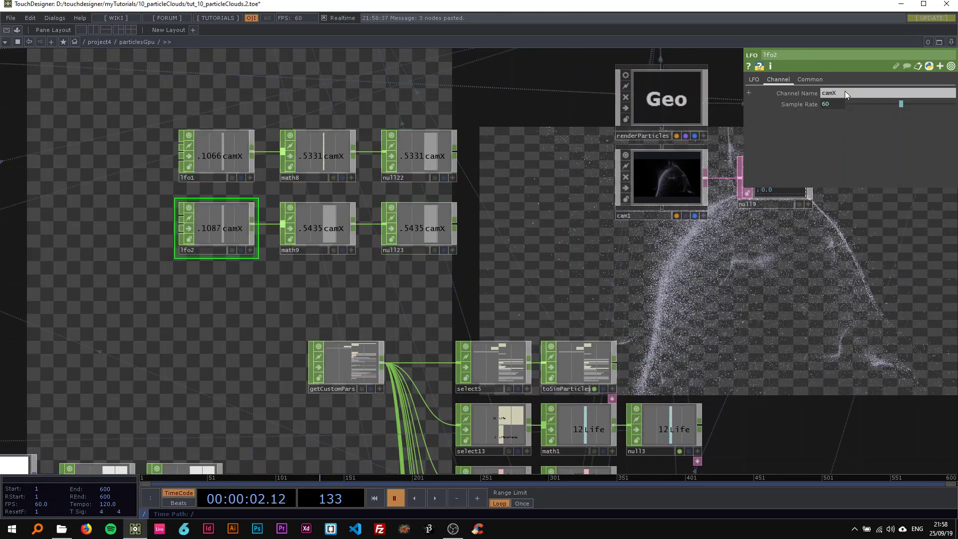
pyautogui.press('BackSpace')
pyautogui.write('Z')
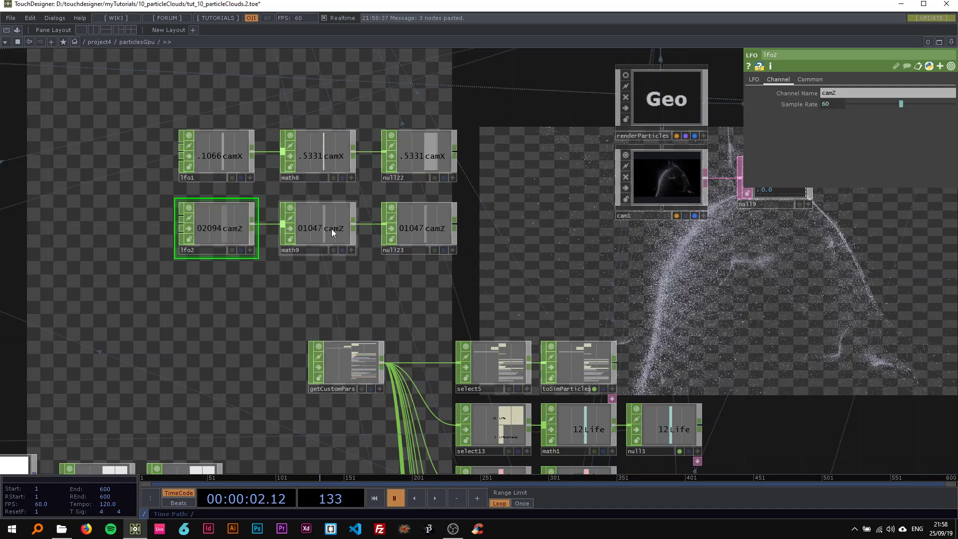
# Step: Set the phase of lfo2 to 0.25 and reset both LFOs so they run in sync
pyautogui.click(754, 80)
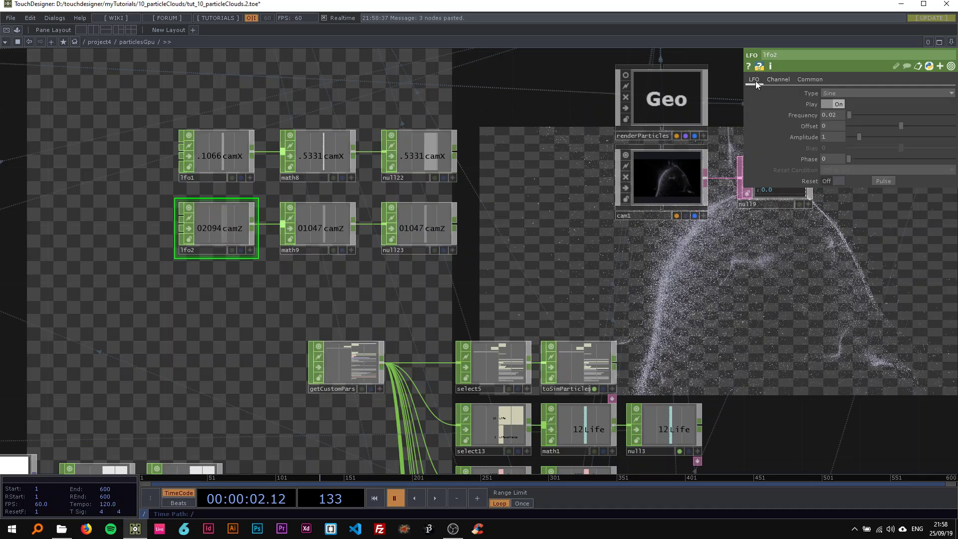
pyautogui.click(829, 158)
pyautogui.write('0.25')
pyautogui.press('Return')
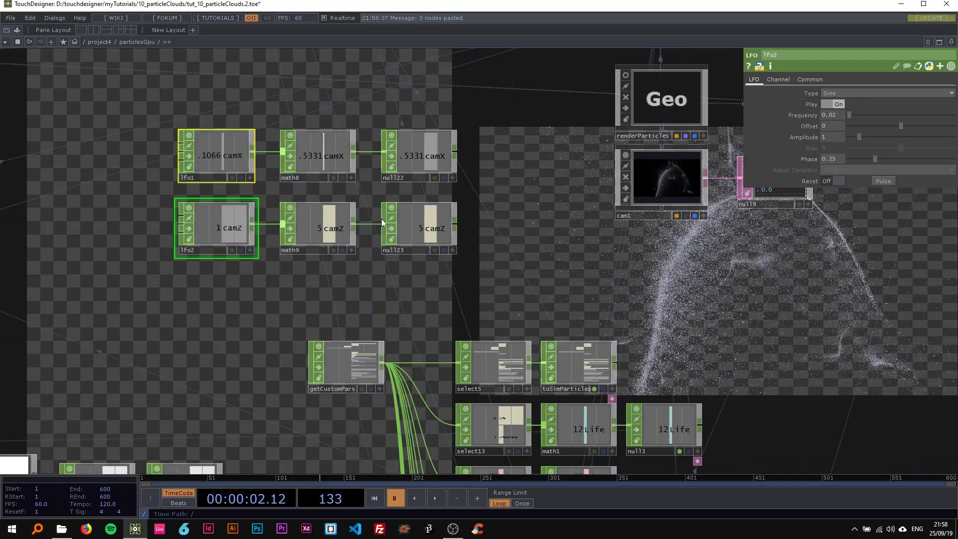
pyautogui.click(353, 108)
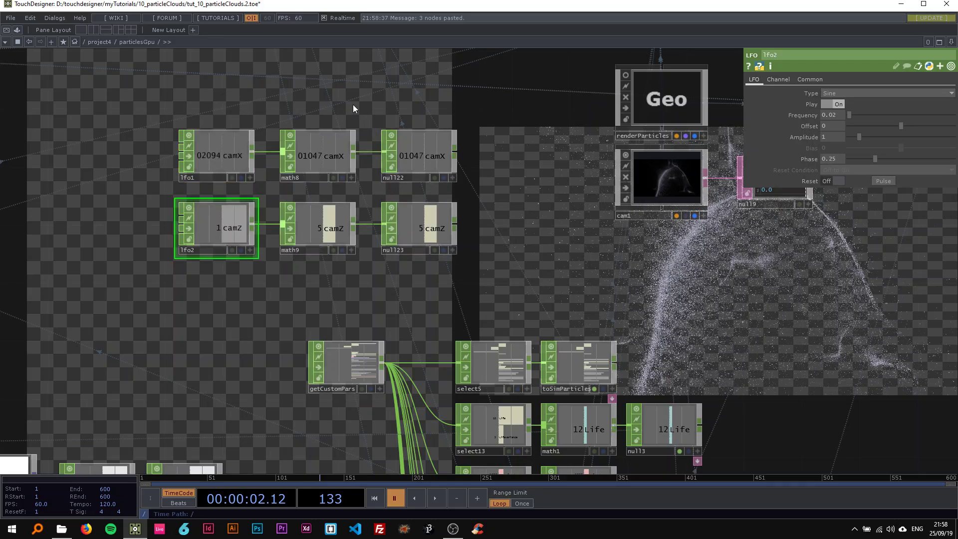
# Step: Play the timeline to check how the camX and camZ channels move, and pause it again
pyautogui.press('space')
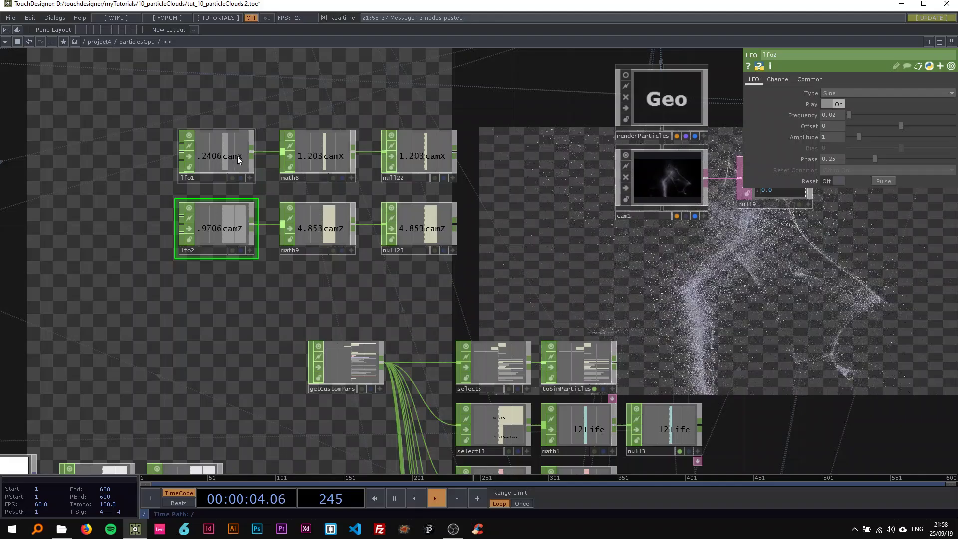
pyautogui.moveTo(270, 94); pyautogui.dragTo(231, 105)
pyautogui.press('space')
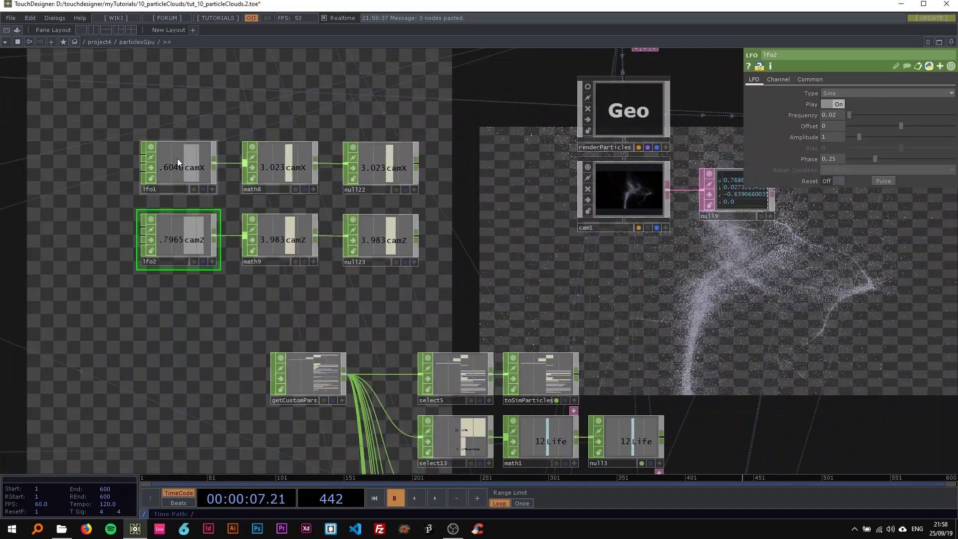
pyautogui.moveTo(243, 113); pyautogui.dragTo(229, 124)
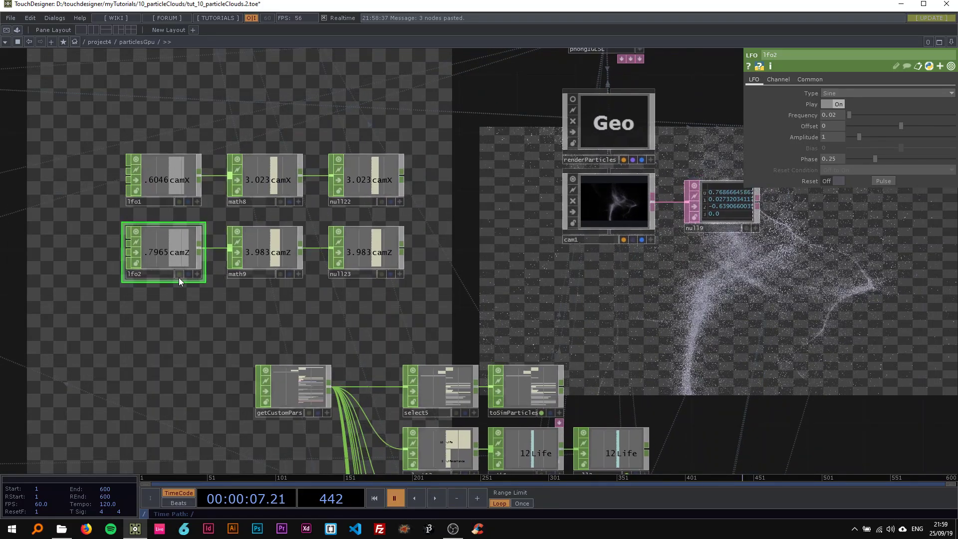
# Step: Show the transform parameters of cam1 and make the viewers of null22 and null23 active
pyautogui.click(594, 198)
pyautogui.moveTo(460, 236)
pyautogui.mouseDown()
pyautogui.moveTo(418, 244)
pyautogui.moveTo(444, 226)
pyautogui.mouseUp()
pyautogui.scroll(2, 374, 238)
pyautogui.scroll(-2, 444, 227)
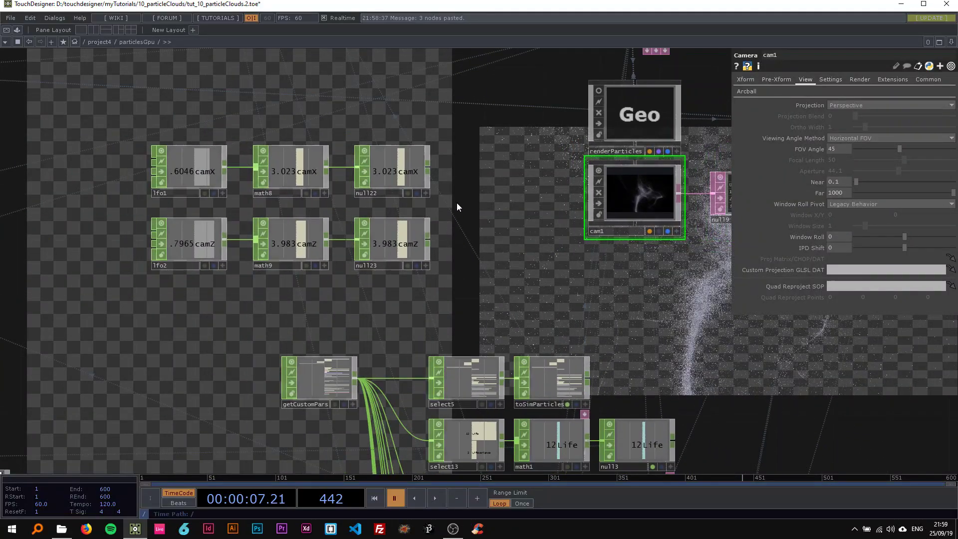
pyautogui.click(755, 79)
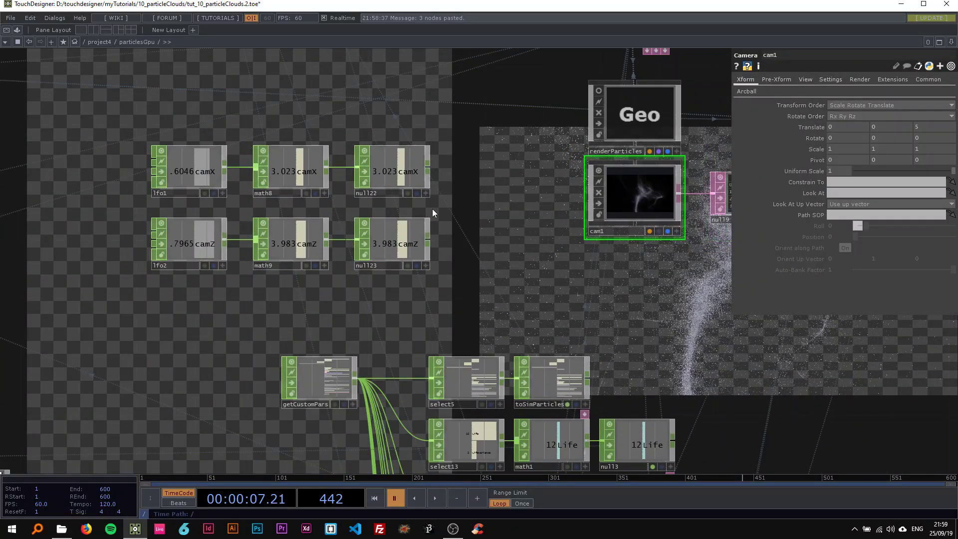
pyautogui.scroll(2, 426, 193)
pyautogui.click(425, 190)
pyautogui.click(426, 292)
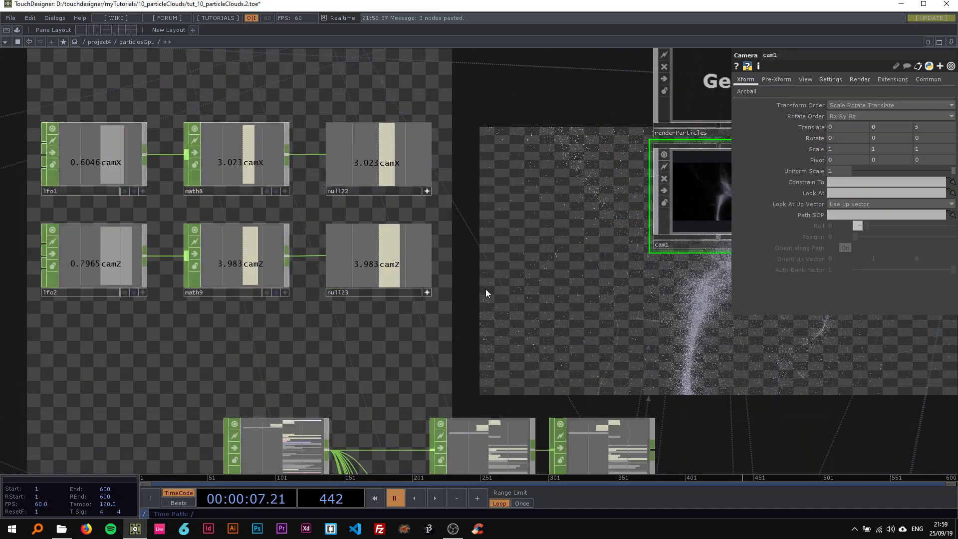
# Step: Drive cam1's X and Z translate with CHOP references to null22's camX and null23's camZ, and deactivate both Null viewers
pyautogui.moveTo(486, 289); pyautogui.dragTo(426, 312)
pyautogui.moveTo(300, 182); pyautogui.dragTo(839, 126)
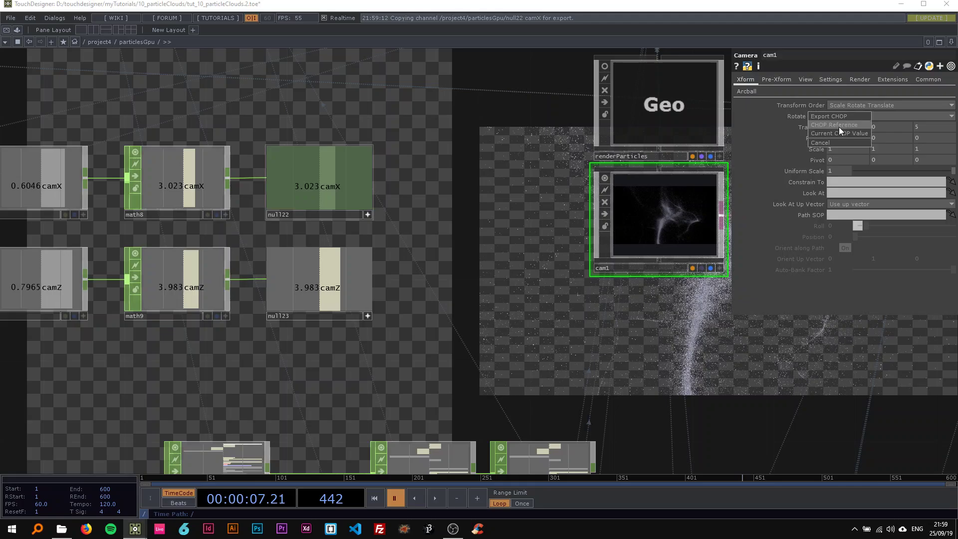
pyautogui.click(839, 125)
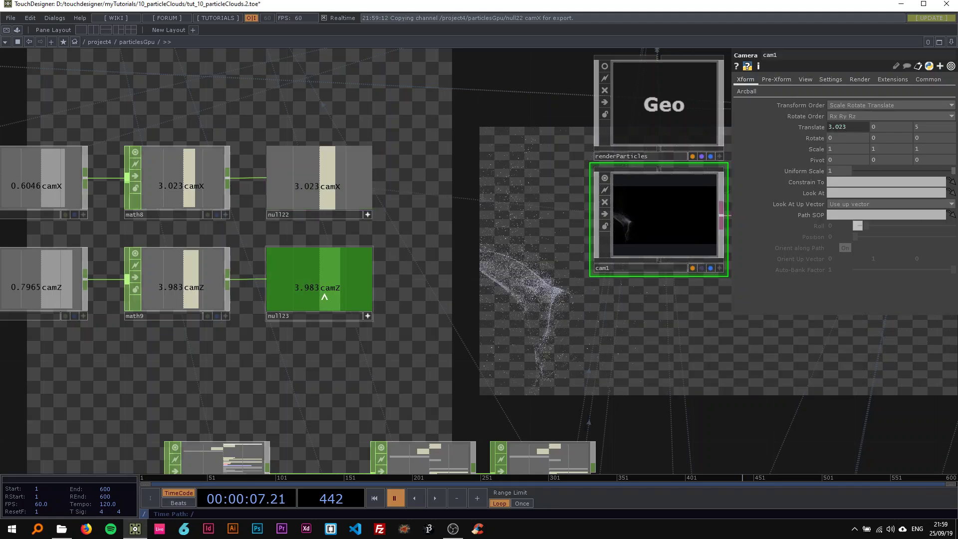
pyautogui.moveTo(325, 297); pyautogui.dragTo(913, 125)
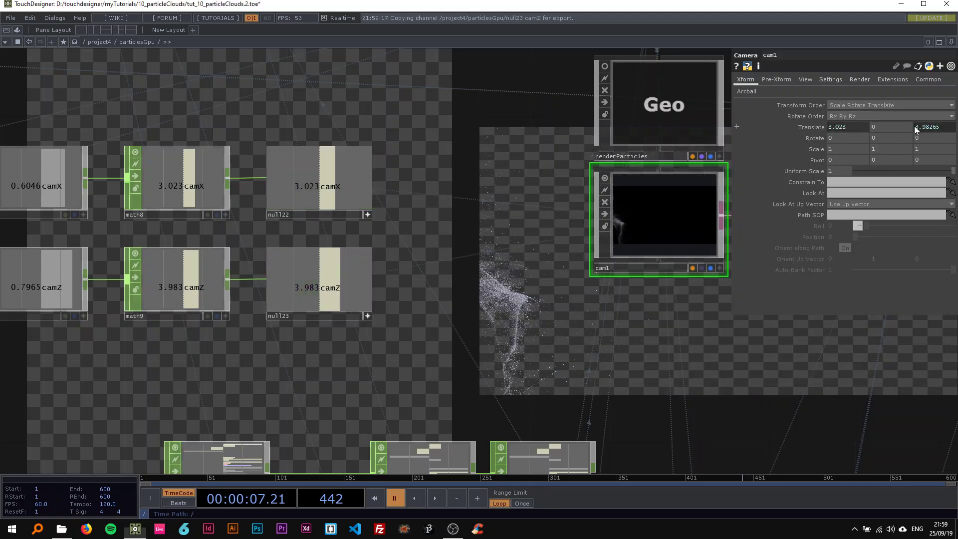
pyautogui.click(366, 315)
pyautogui.click(366, 215)
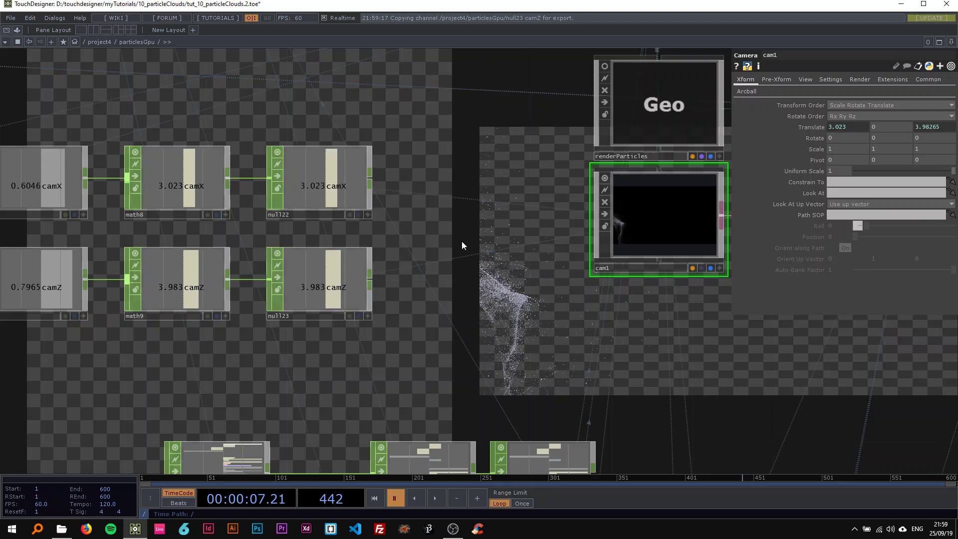
# Step: Add a Null COMP below cam1 and shrink its node
pyautogui.moveTo(462, 241); pyautogui.dragTo(398, 192)
pyautogui.press('Tab')
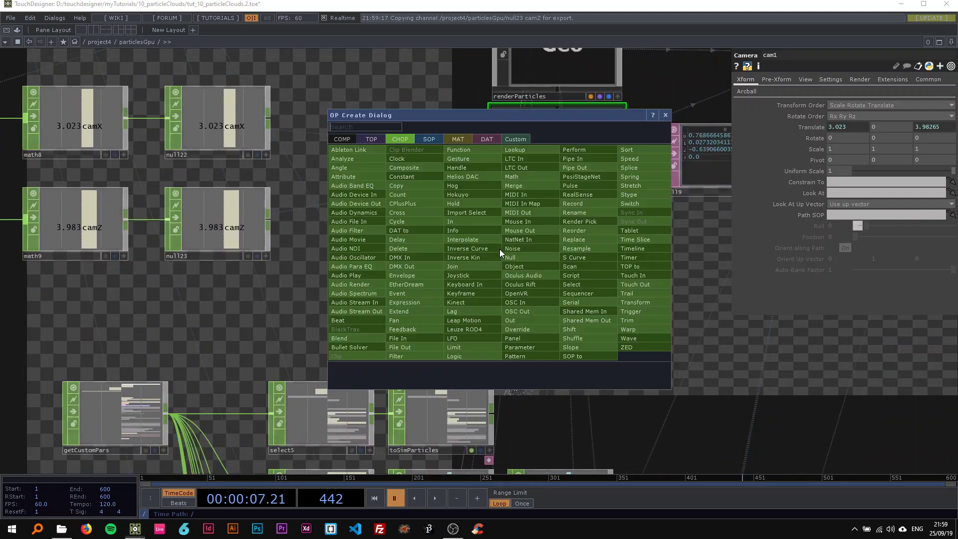
pyautogui.write('nu')
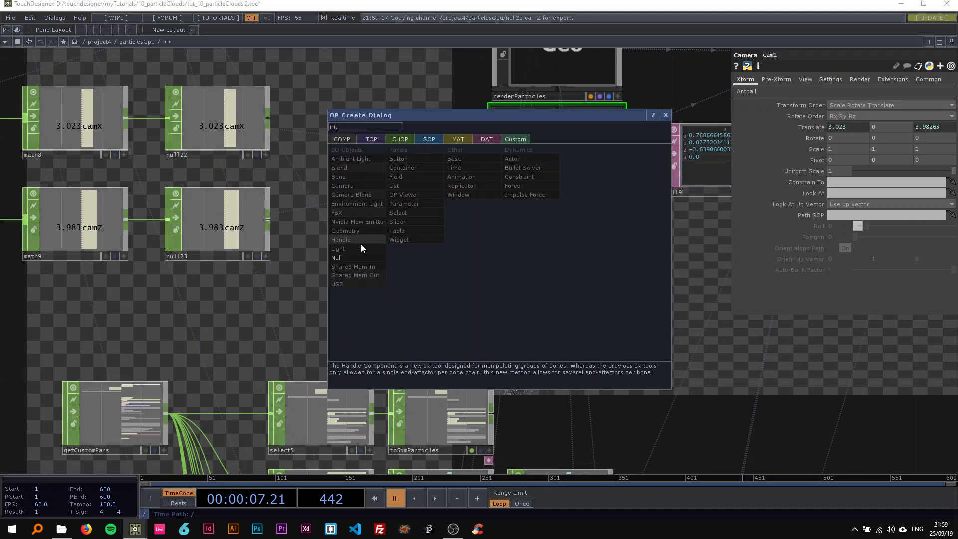
pyautogui.click(337, 257)
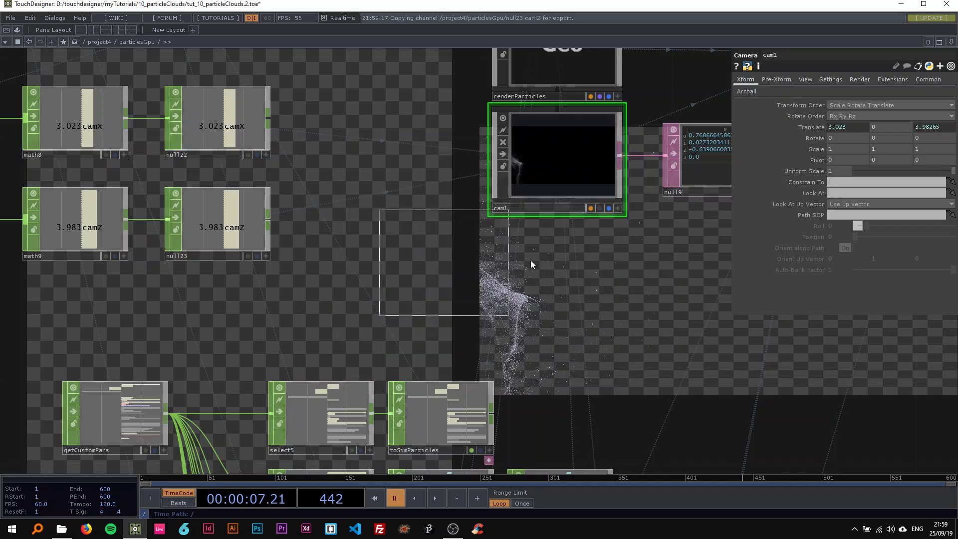
pyautogui.click(551, 287)
pyautogui.moveTo(622, 344); pyautogui.dragTo(566, 291)
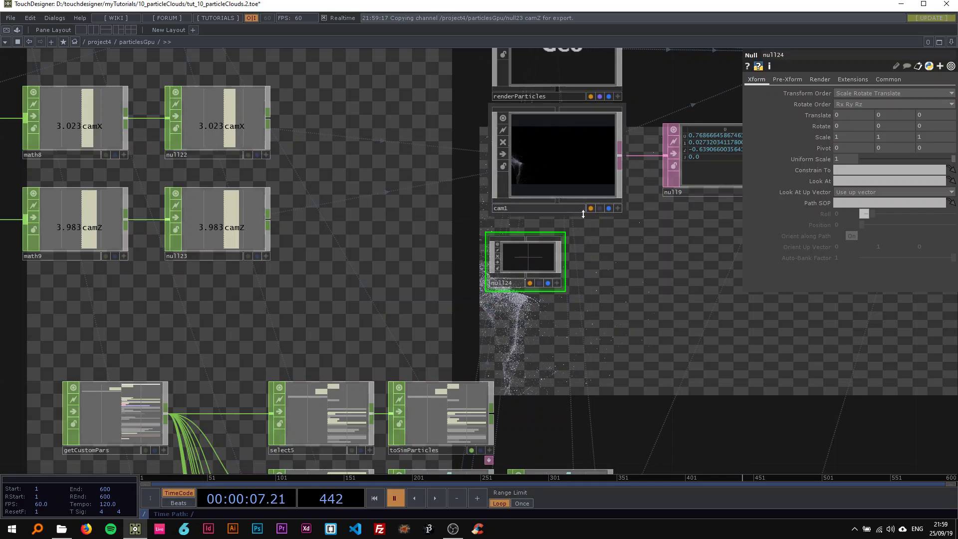
# Step: Make cam1 look at the null24 component
pyautogui.click(534, 169)
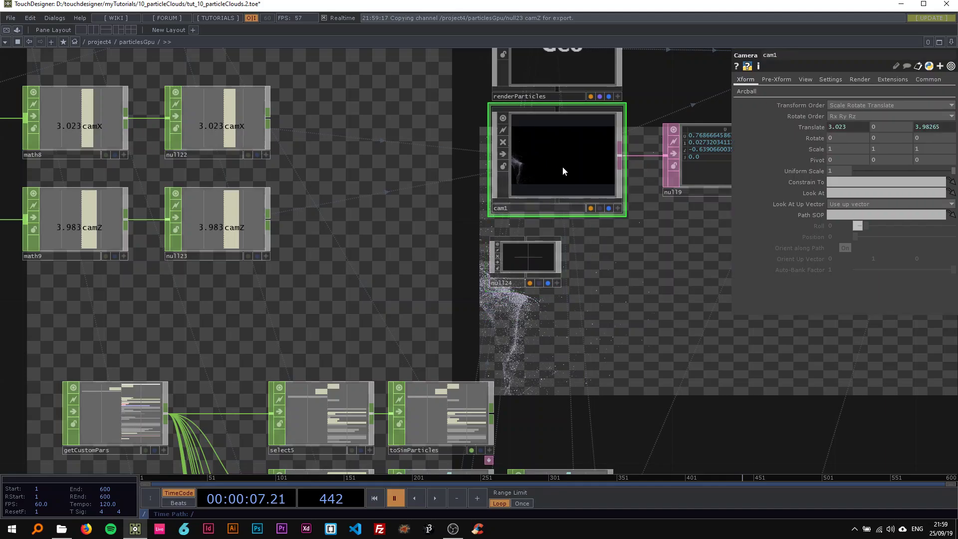
pyautogui.moveTo(532, 263); pyautogui.dragTo(848, 193)
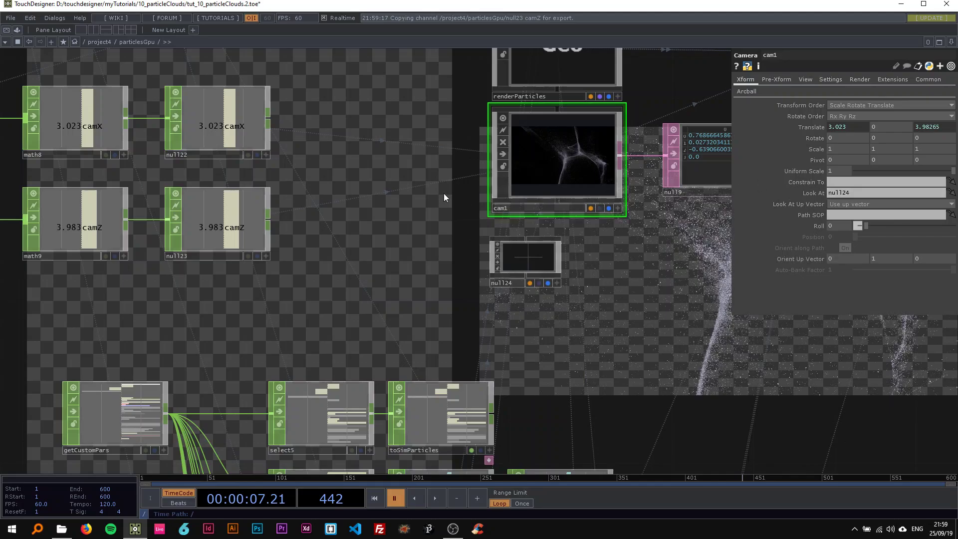
pyautogui.scroll(-4, 466, 161)
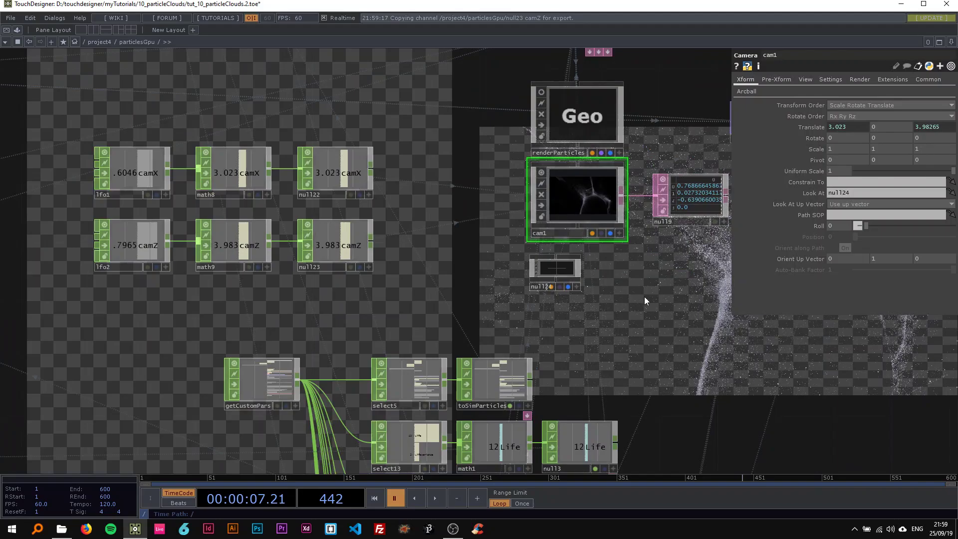
# Step: Return to the project4 network, play the timeline to check the orbiting camera's view of the particles, and pause it
pyautogui.scroll(-4, 493, 264)
pyautogui.scroll(-3, 493, 264)
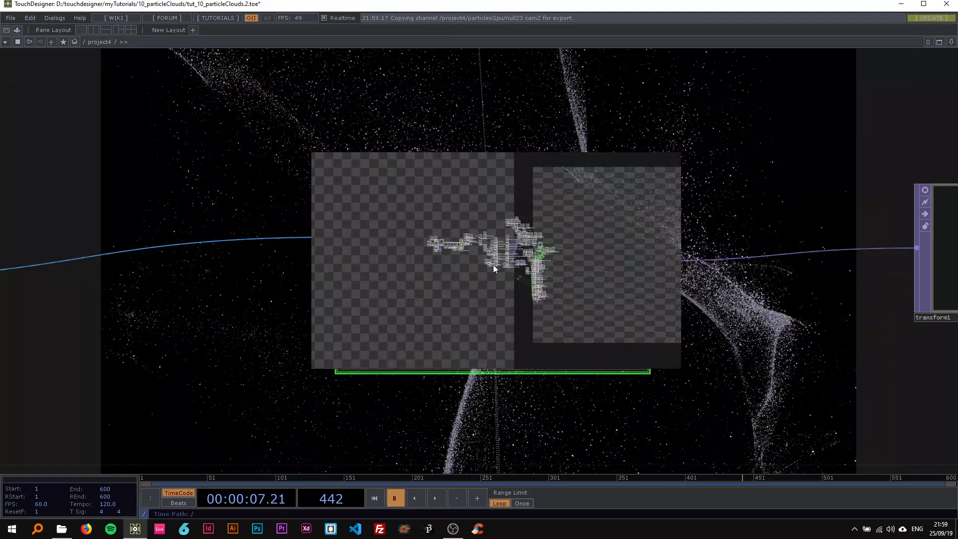
pyautogui.scroll(-5, 493, 264)
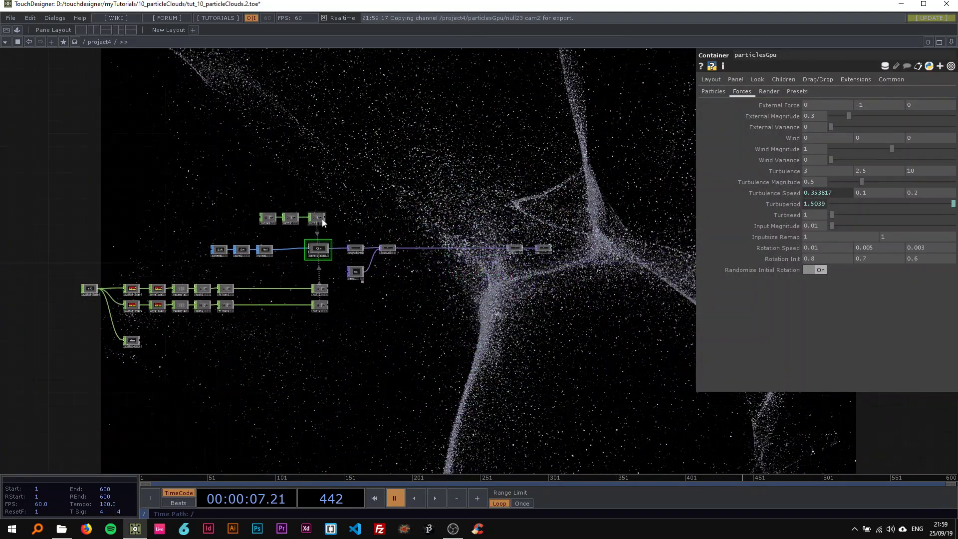
pyautogui.press('space')
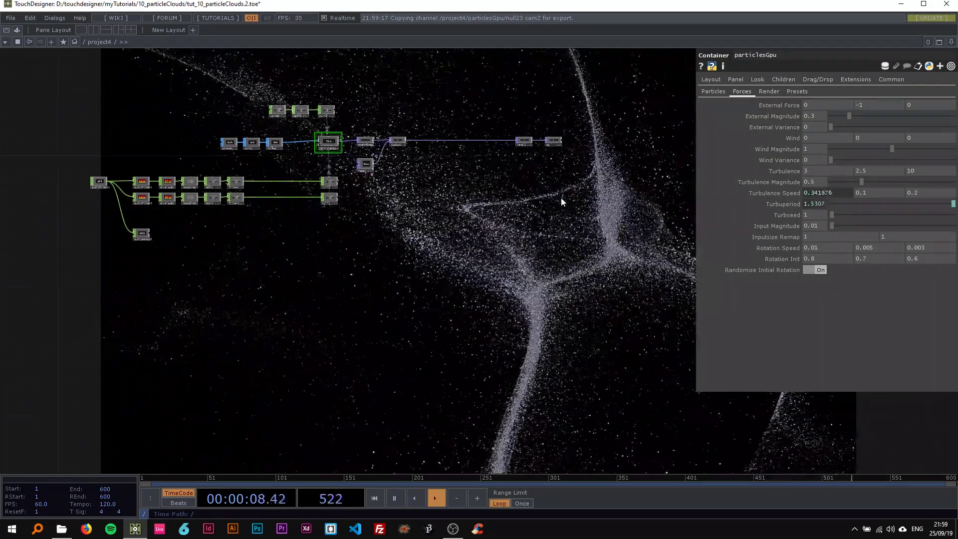
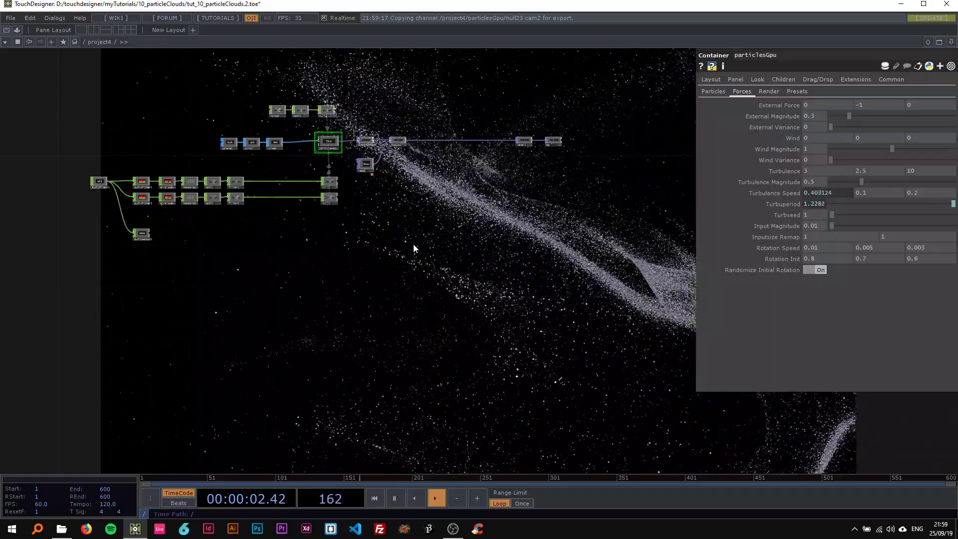
pyautogui.scroll(5, 329, 139)
pyautogui.moveTo(319, 95); pyautogui.dragTo(257, 101)
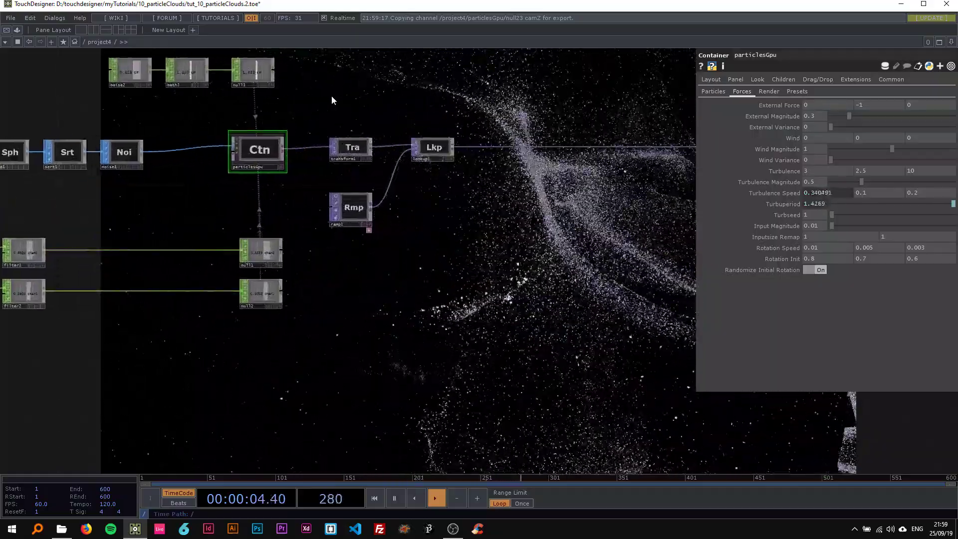
pyautogui.moveTo(368, 95); pyautogui.dragTo(324, 100)
pyautogui.hscroll(-4, 415, 124)
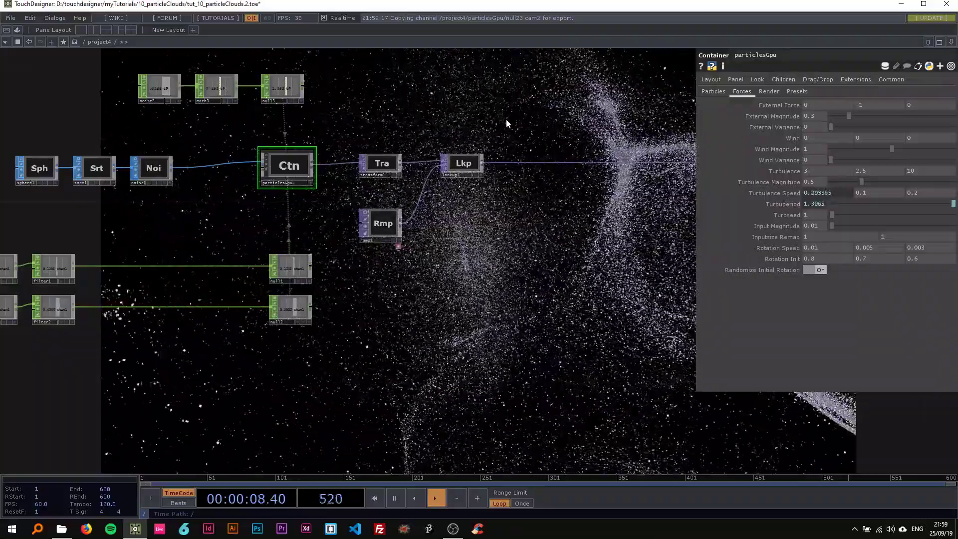
pyautogui.moveTo(469, 119); pyautogui.dragTo(321, 132)
pyautogui.press('space')
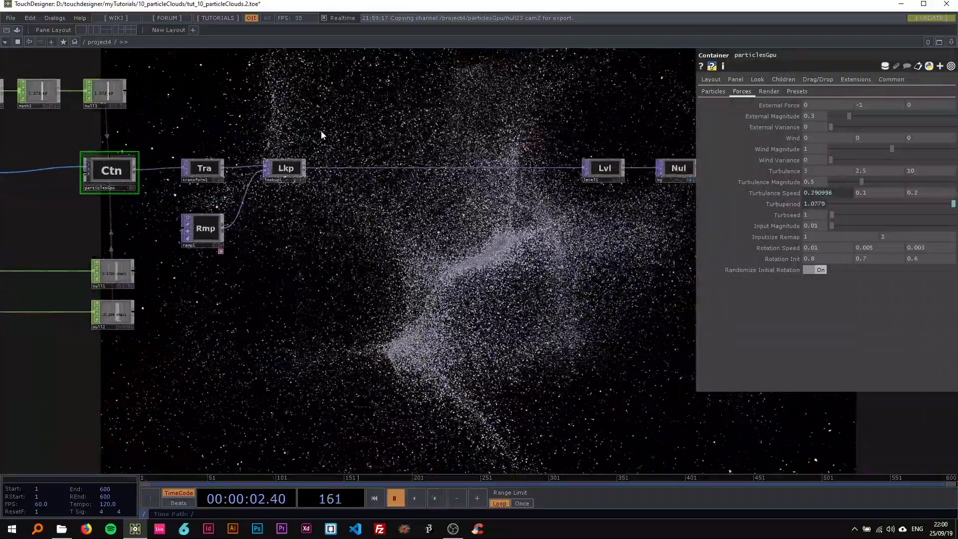
# Step: Activate ramp1's viewer and add a dark blue key at about one third, with hue 222, saturation 0.711 and value 0.310638
pyautogui.scroll(2, 322, 130)
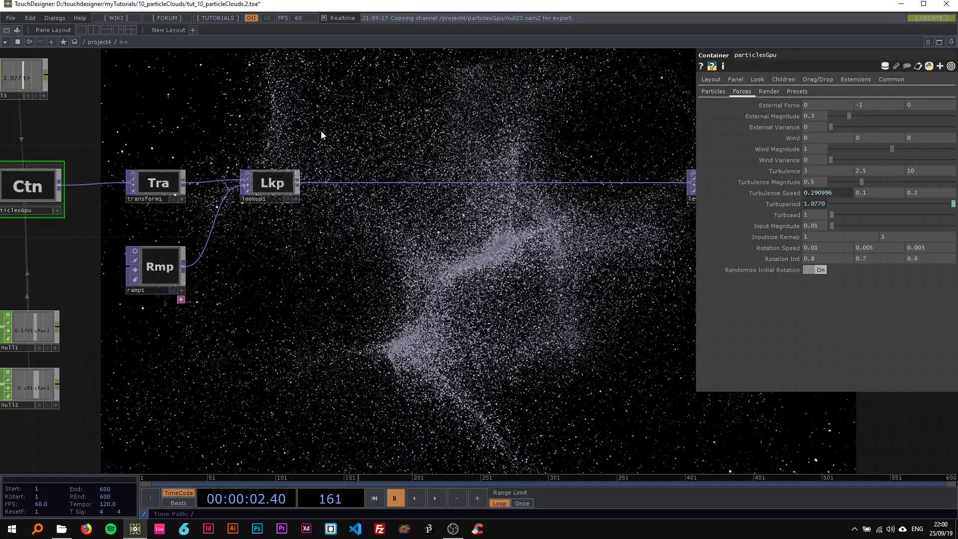
pyautogui.click(162, 265)
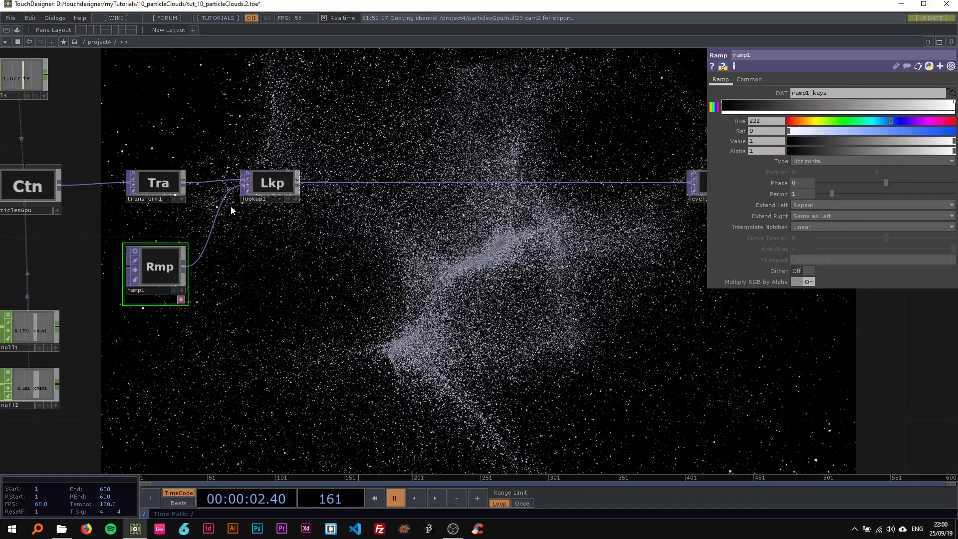
pyautogui.click(135, 250)
pyautogui.scroll(2, 207, 235)
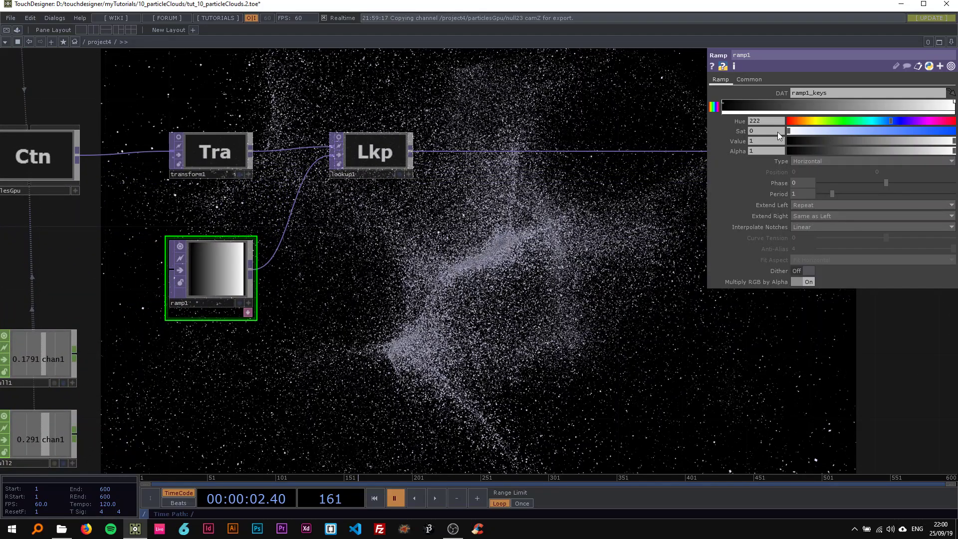
pyautogui.click(725, 104)
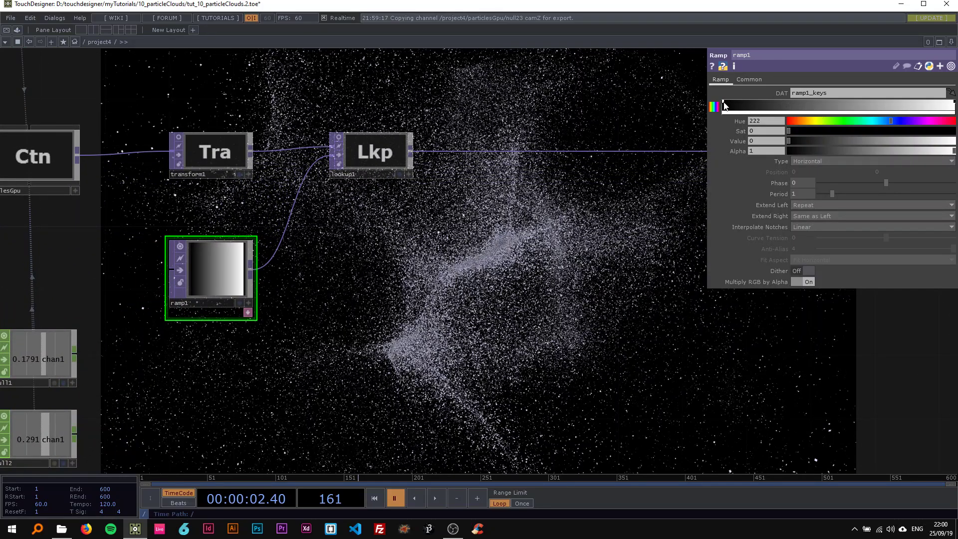
pyautogui.click(794, 105)
pyautogui.moveTo(788, 131); pyautogui.dragTo(851, 136)
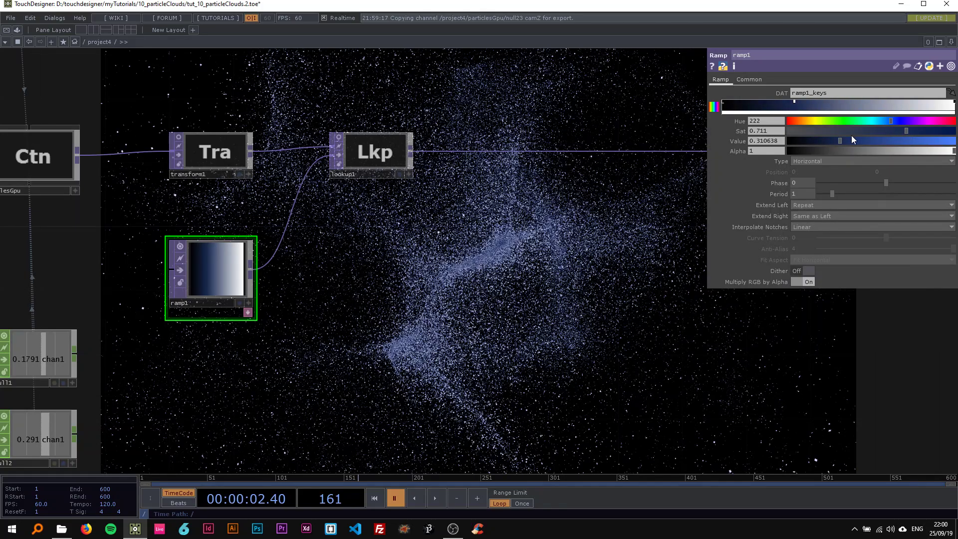
# Step: Tint ramp1's end key red at saturation 0.413, shift the blue key slightly toward it, and set blue's saturation to 0.678 and value to 0.837
pyautogui.click(954, 105)
pyautogui.moveTo(828, 130); pyautogui.dragTo(856, 132)
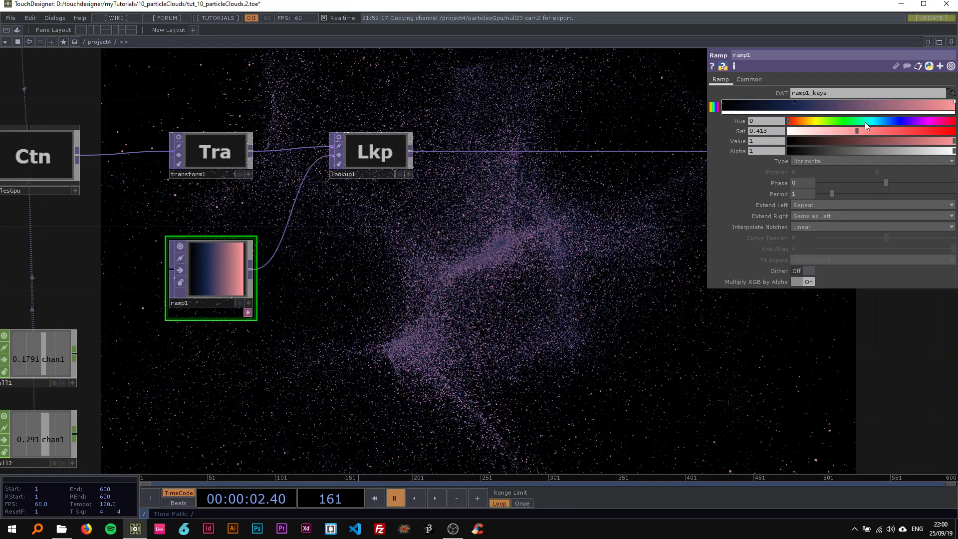
pyautogui.moveTo(795, 103)
pyautogui.mouseDown()
pyautogui.moveTo(821, 105)
pyautogui.moveTo(809, 103)
pyautogui.mouseUp()
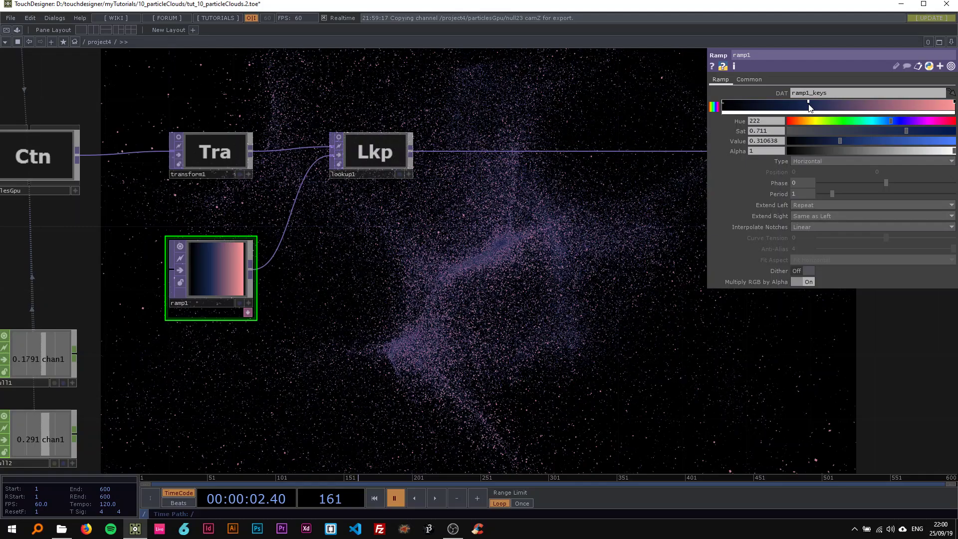
pyautogui.moveTo(886, 131); pyautogui.dragTo(927, 147)
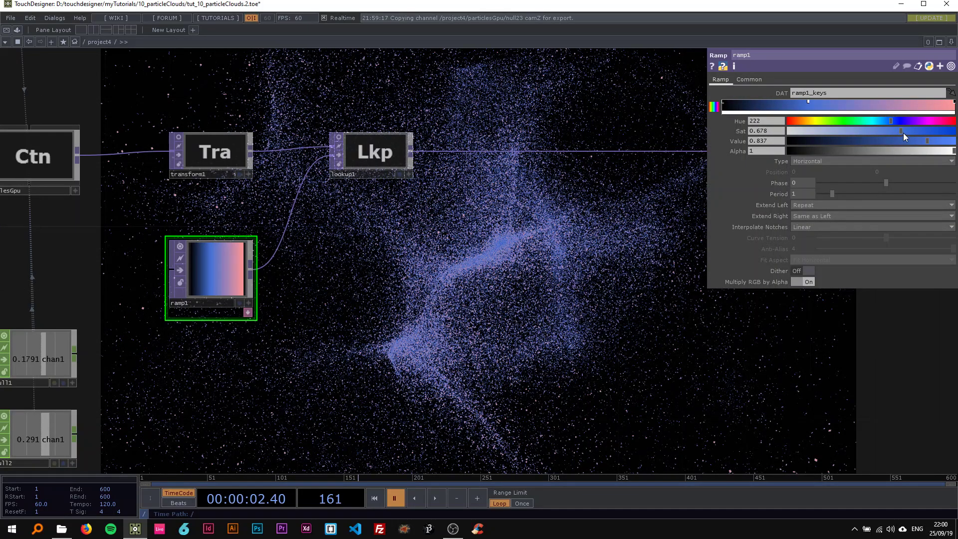
# Step: Raise the saturation of ramp1's red end key to 0.907 and deactivate the ramp's viewer
pyautogui.click(953, 103)
pyautogui.moveTo(878, 131); pyautogui.dragTo(933, 130)
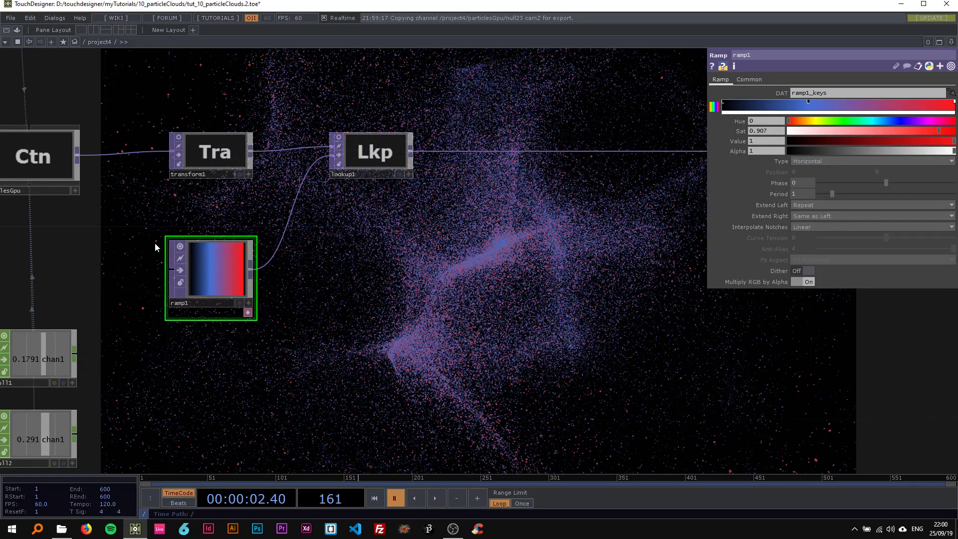
pyautogui.click(179, 246)
# Step: Insert a Luma Blur TOP into the wire between lookup1 and level1 and align it with the chain
pyautogui.scroll(-2, 295, 275)
pyautogui.moveTo(531, 260); pyautogui.dragTo(293, 267)
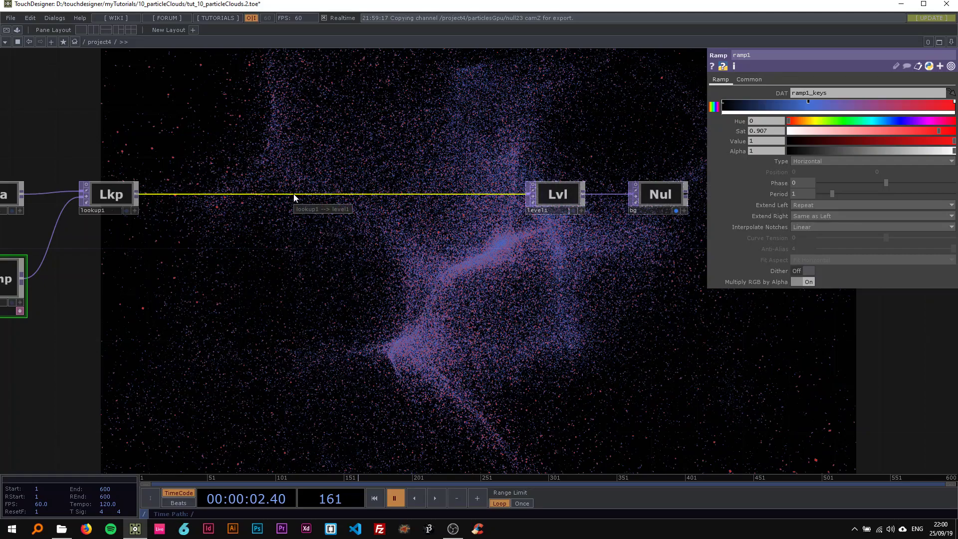
pyautogui.rightClick(335, 197)
pyautogui.click(345, 182)
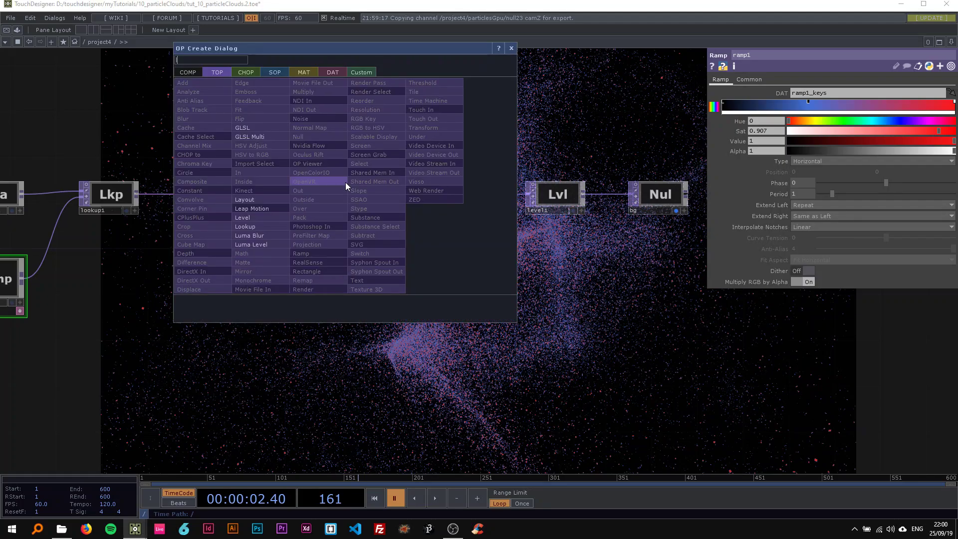
pyautogui.click(261, 238)
pyautogui.click(414, 204)
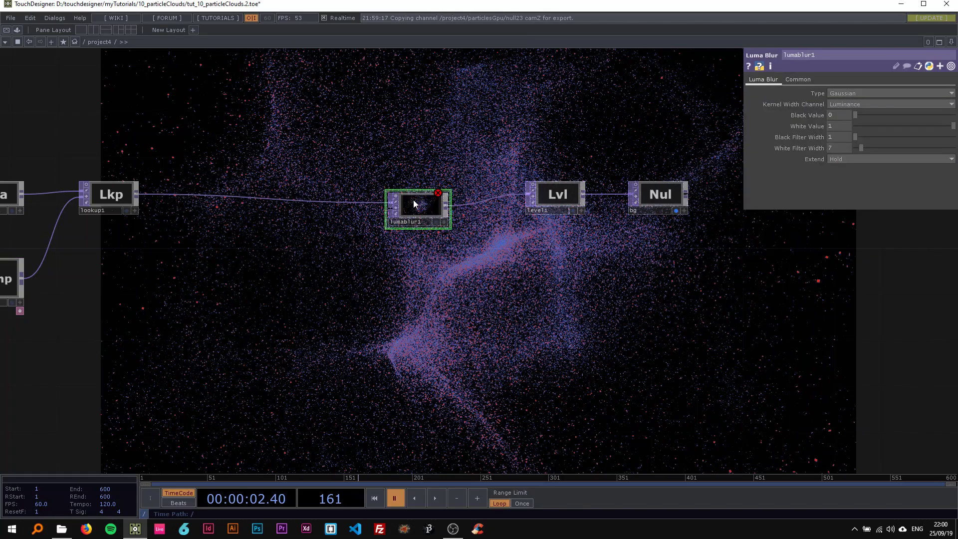
pyautogui.moveTo(409, 202); pyautogui.dragTo(409, 198)
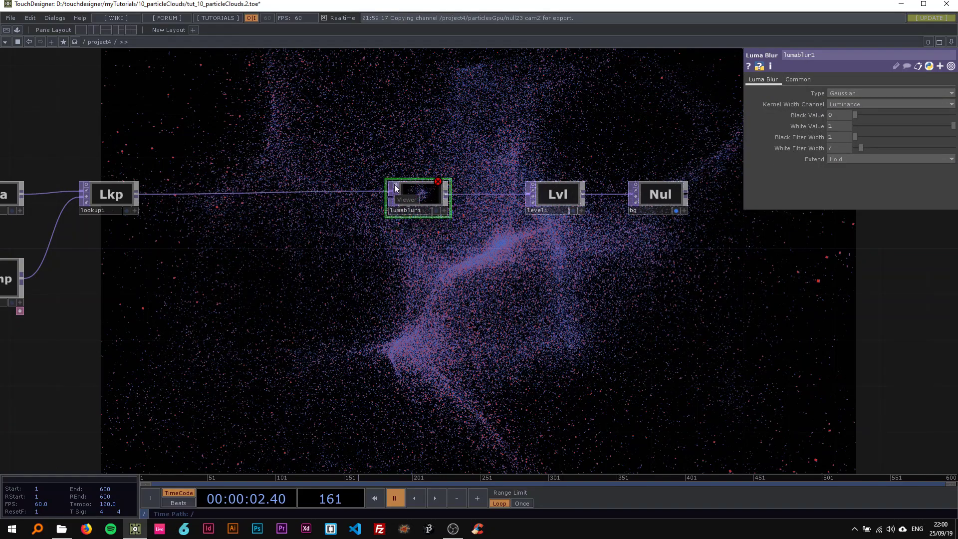
# Step: Add a second Ramp TOP below the chain and connect it to lumablur1's second input
pyautogui.press('Tab')
pyautogui.write('ra')
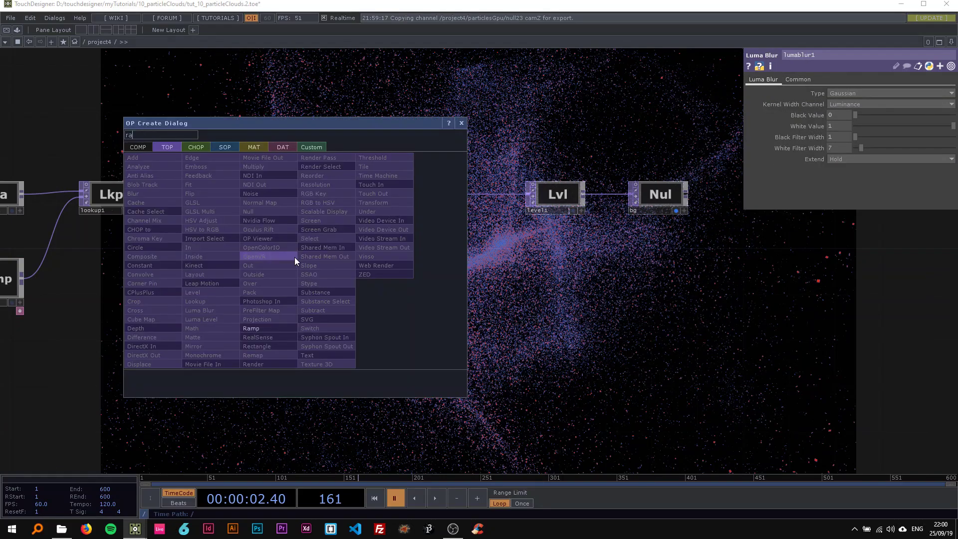
pyautogui.click(255, 328)
pyautogui.click(285, 283)
pyautogui.moveTo(308, 283); pyautogui.dragTo(380, 206)
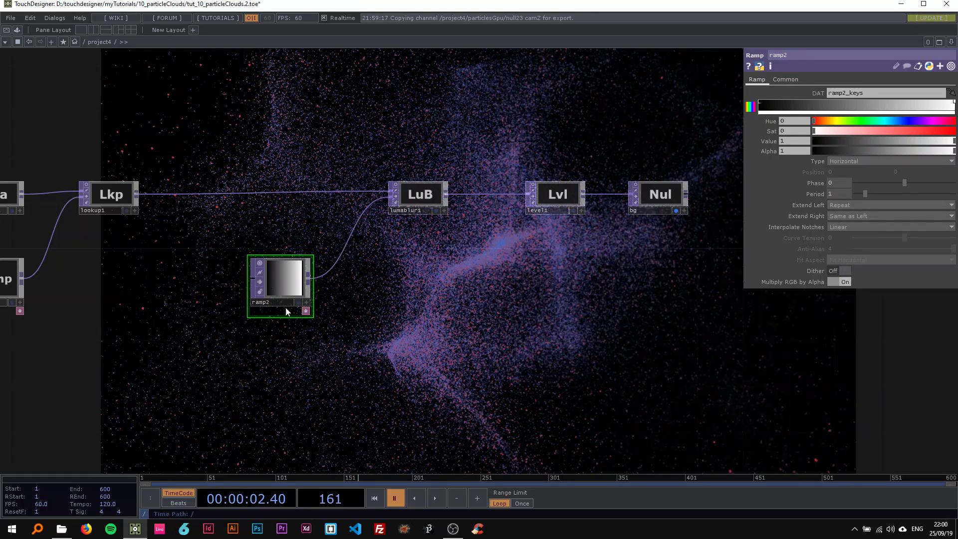
# Step: Set lumablur1's White Filter Width to 15
pyautogui.scroll(2, 267, 283)
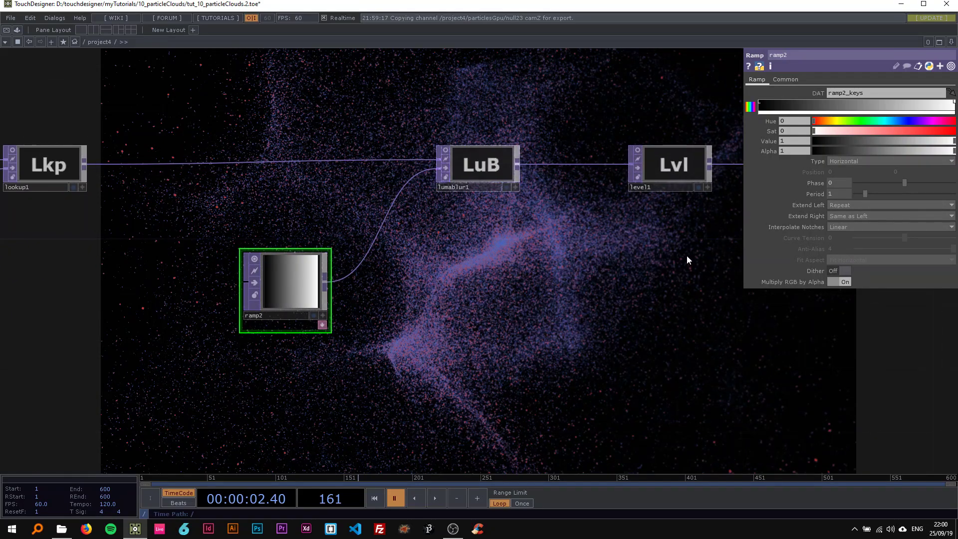
pyautogui.click(499, 176)
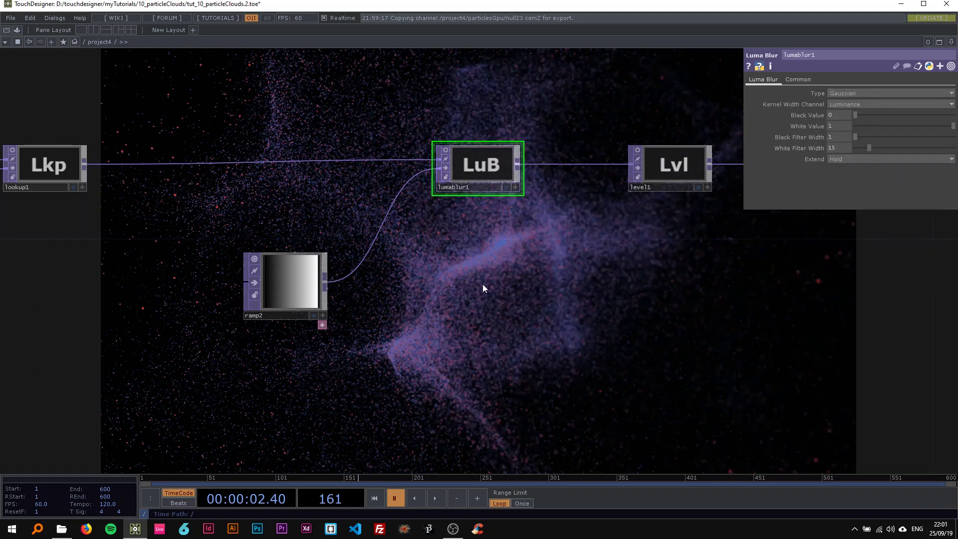
pyautogui.moveTo(483, 283); pyautogui.dragTo(516, 258)
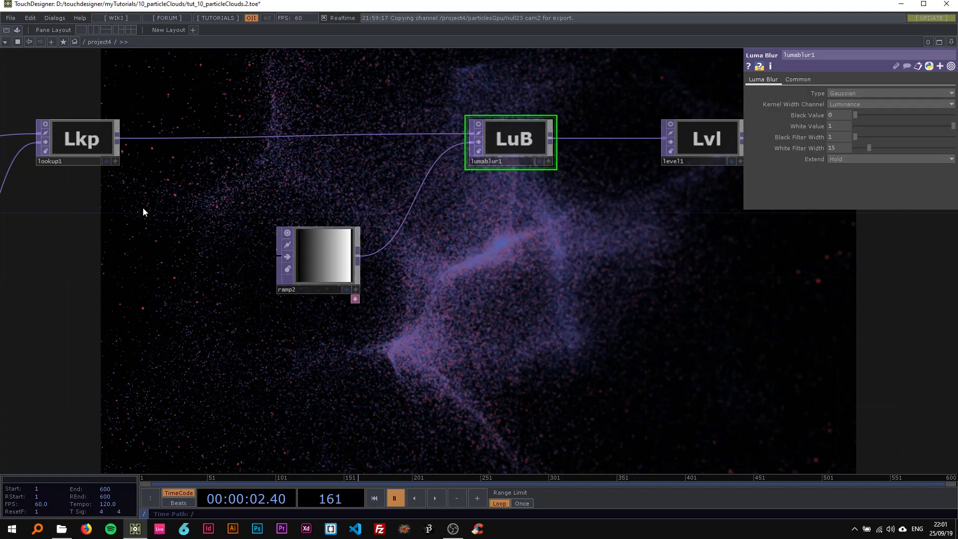
# Step: Change ramp2's type to Vertical
pyautogui.scroll(3, 143, 208)
pyautogui.moveTo(145, 212); pyautogui.dragTo(200, 228)
pyautogui.scroll(-5, 200, 228)
pyautogui.scroll(3, 201, 228)
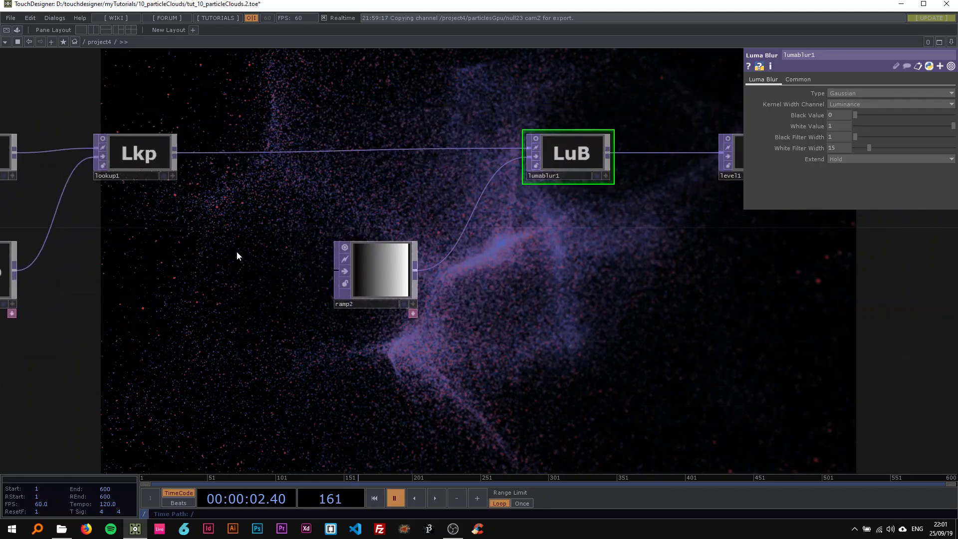
pyautogui.click(386, 269)
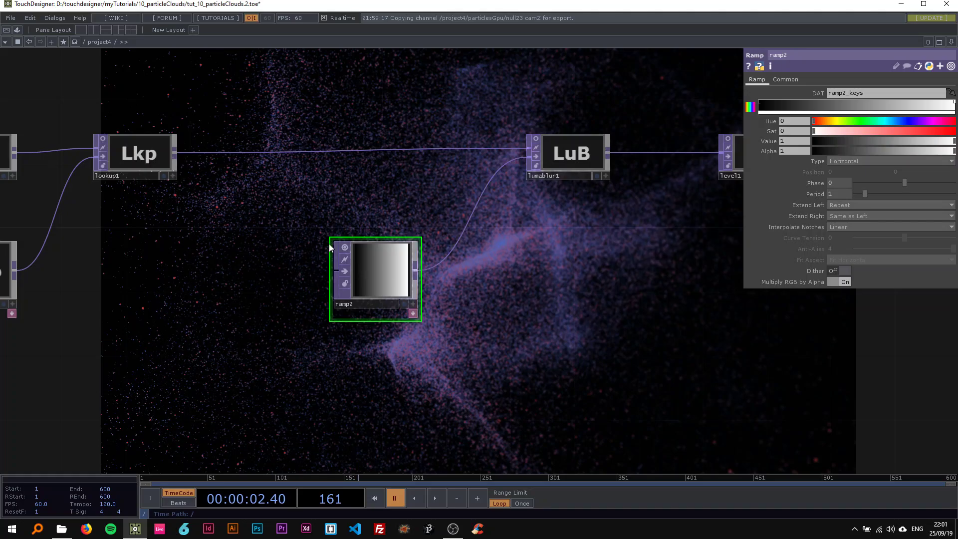
pyautogui.click(837, 161)
pyautogui.click(838, 168)
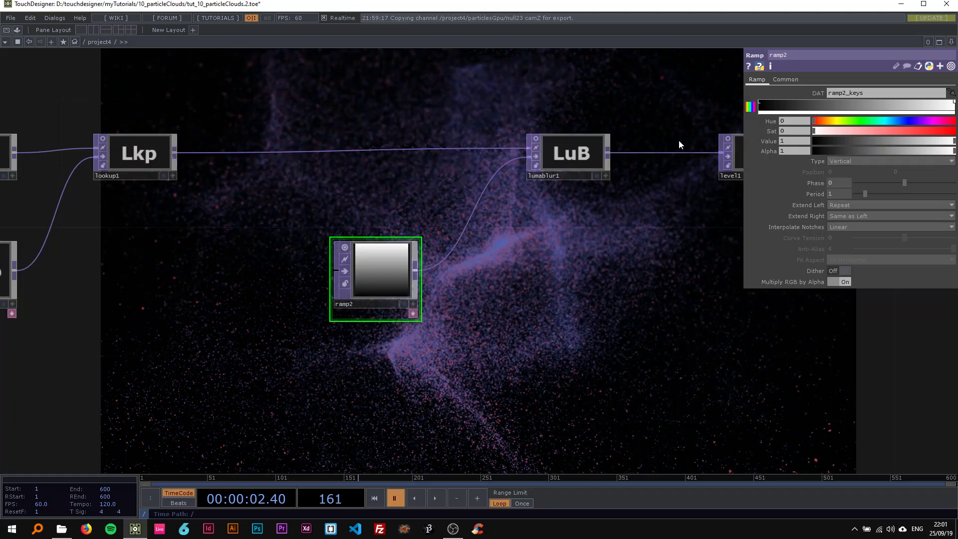
# Step: Make ramp2's start key white, and move its end key to the middle as black with value 0
pyautogui.click(761, 102)
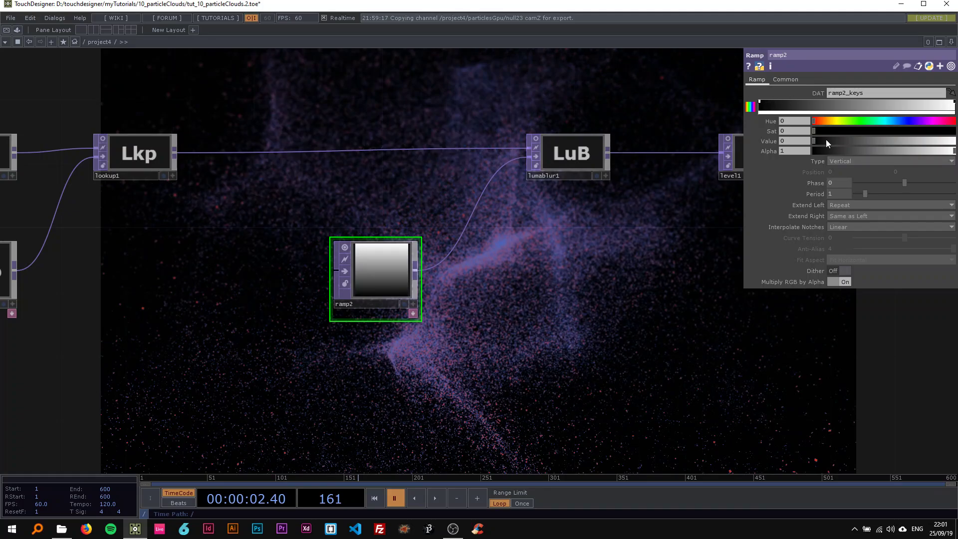
pyautogui.moveTo(826, 143); pyautogui.dragTo(954, 144)
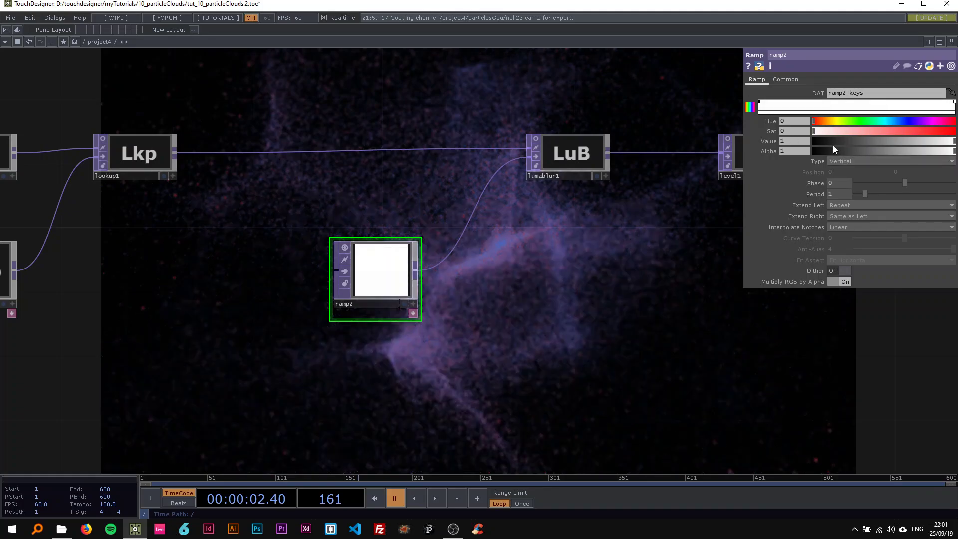
pyautogui.hotkey('ctrl', 'z')
pyautogui.moveTo(956, 105); pyautogui.dragTo(864, 108)
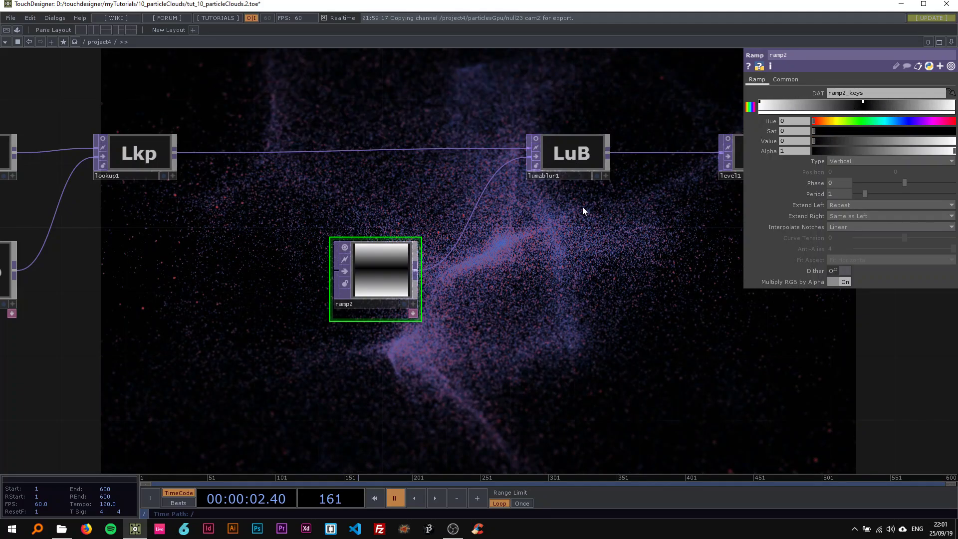
# Step: Inspect the blurred particle image and deactivate ramp2's viewer
pyautogui.moveTo(584, 211); pyautogui.dragTo(406, 134)
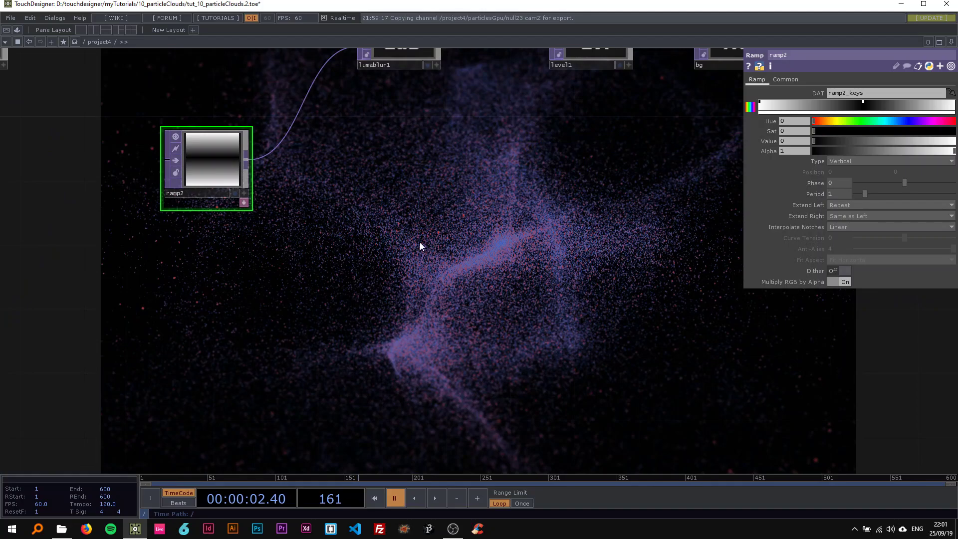
pyautogui.moveTo(420, 246); pyautogui.dragTo(507, 188)
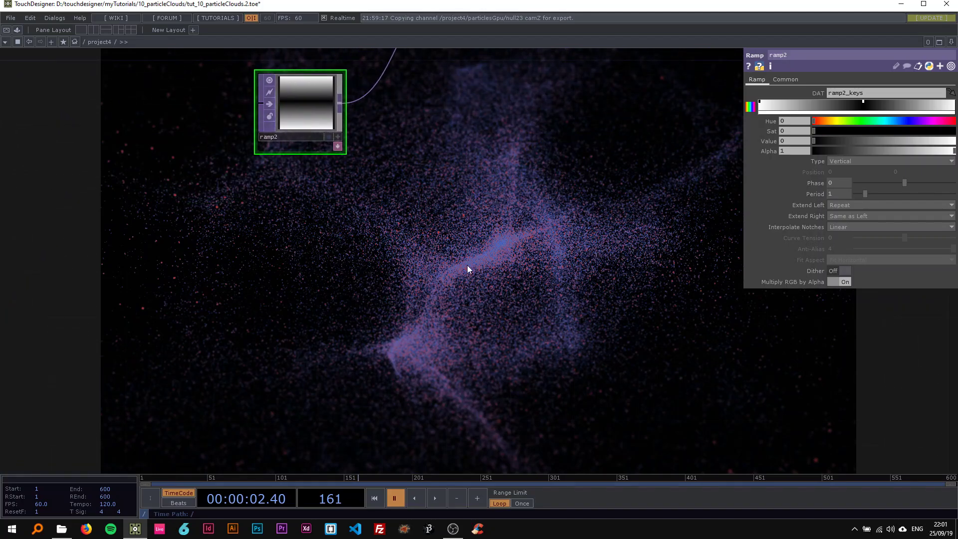
pyautogui.moveTo(458, 248); pyautogui.dragTo(269, 202)
pyautogui.click(317, 105)
pyautogui.scroll(-3, 421, 223)
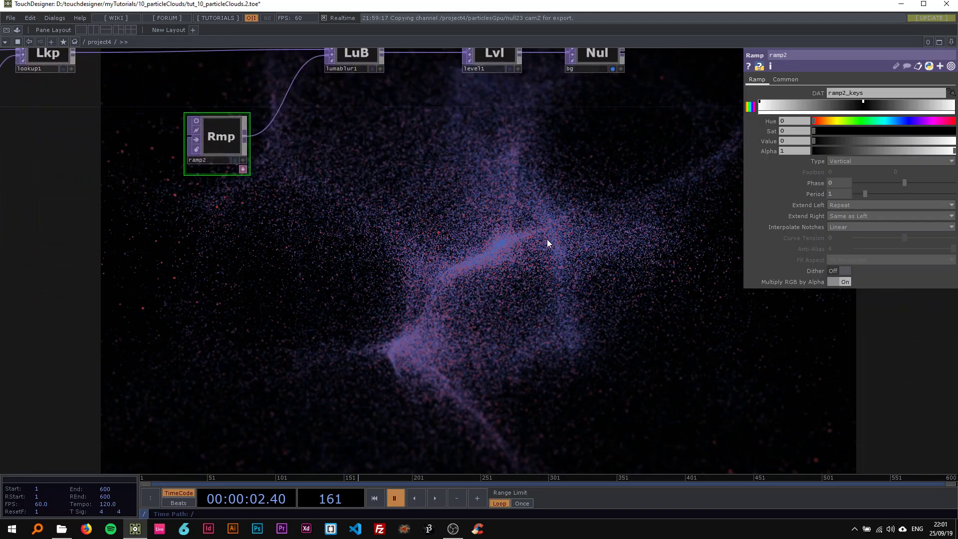
pyautogui.scroll(-3, 438, 368)
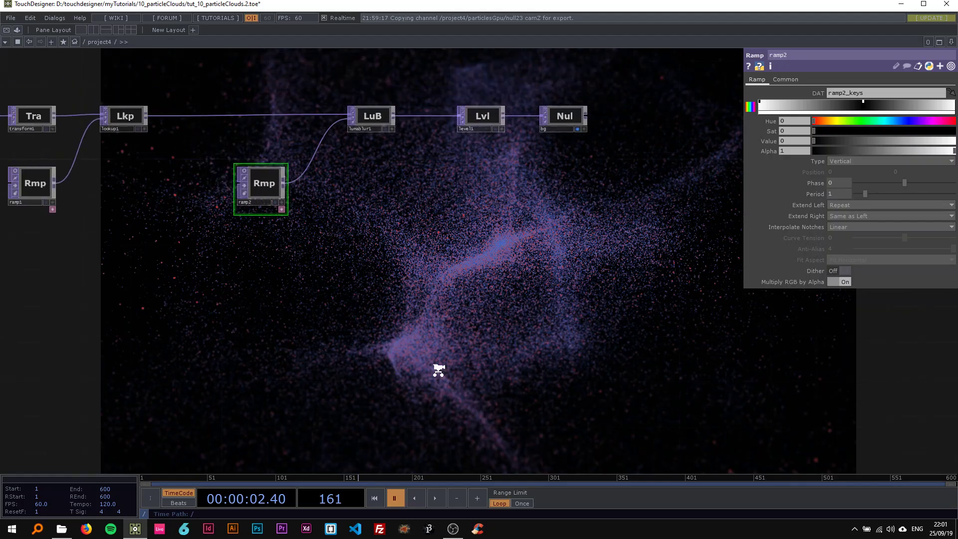
# Step: Resume timeline playback and turn off the node viewers on the audio and noise channel operators across the network
pyautogui.press('space')
pyautogui.moveTo(432, 281); pyautogui.dragTo(499, 204)
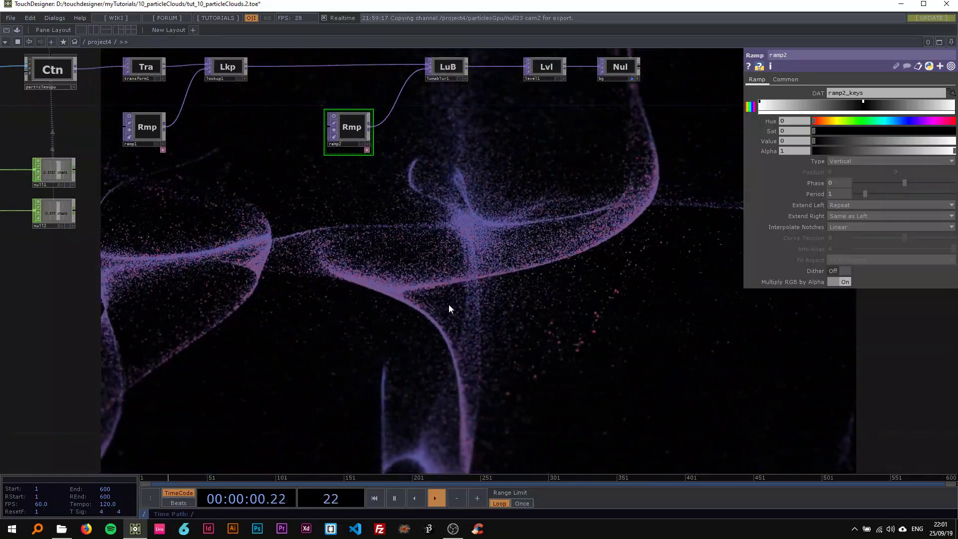
pyautogui.moveTo(453, 298); pyautogui.dragTo(330, 272, button='middle')
pyautogui.moveTo(330, 272); pyautogui.dragTo(470, 280)
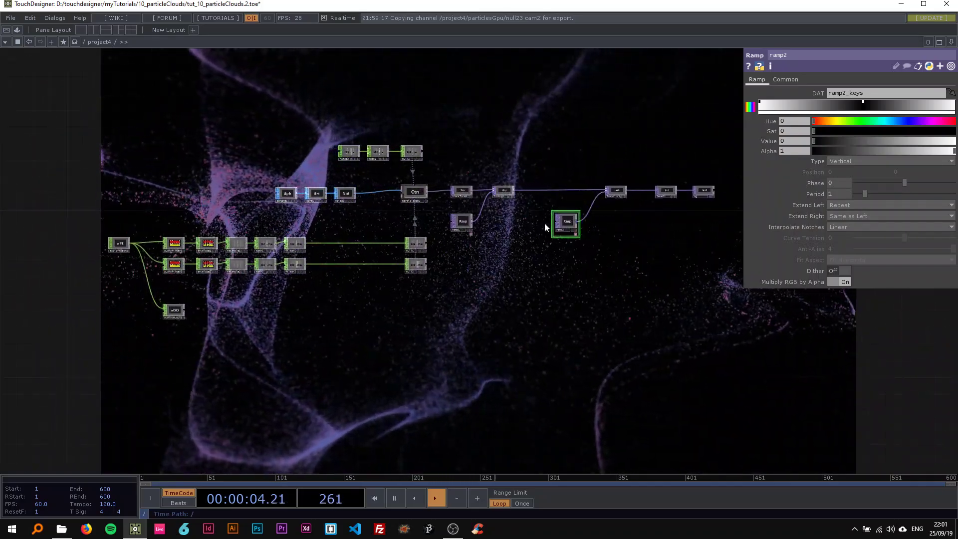
pyautogui.scroll(3, 424, 189)
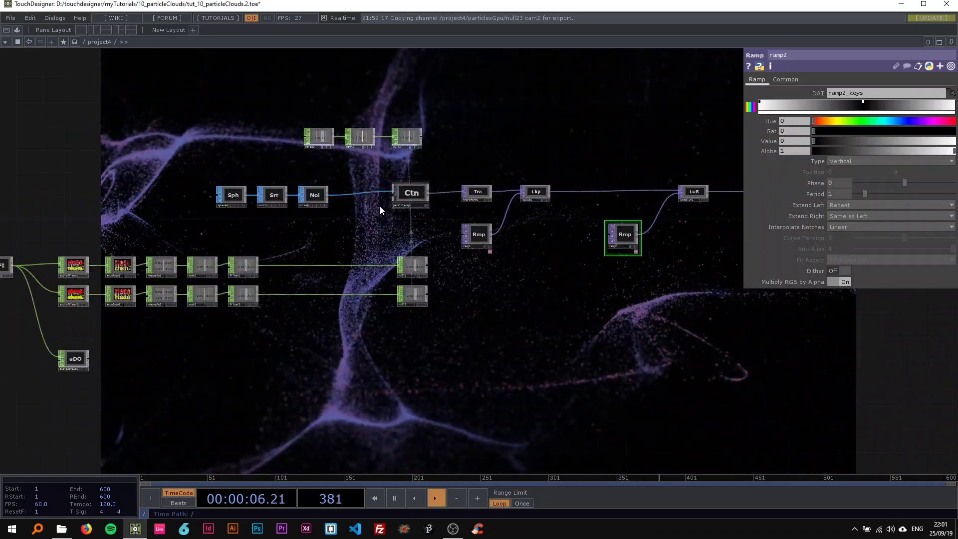
pyautogui.moveTo(424, 234); pyautogui.dragTo(499, 239)
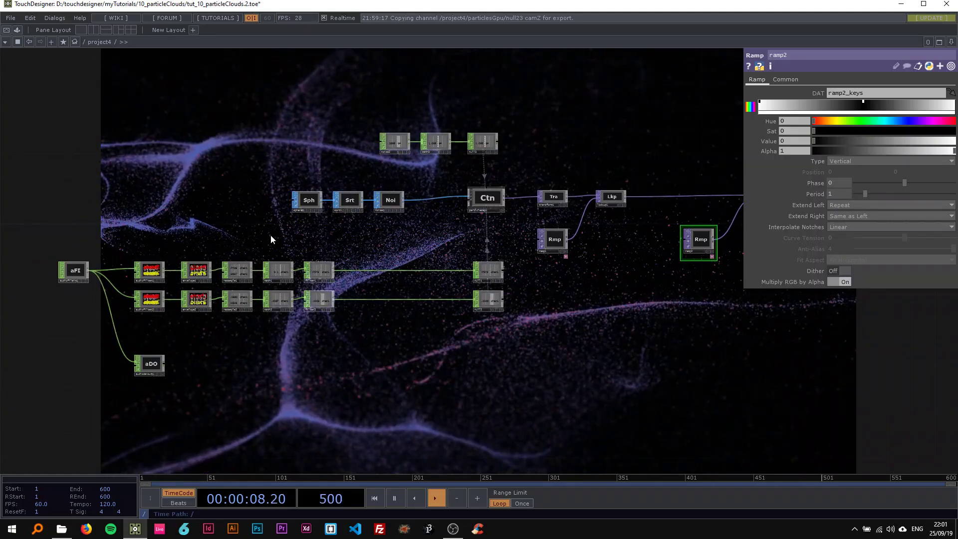
pyautogui.press('v')
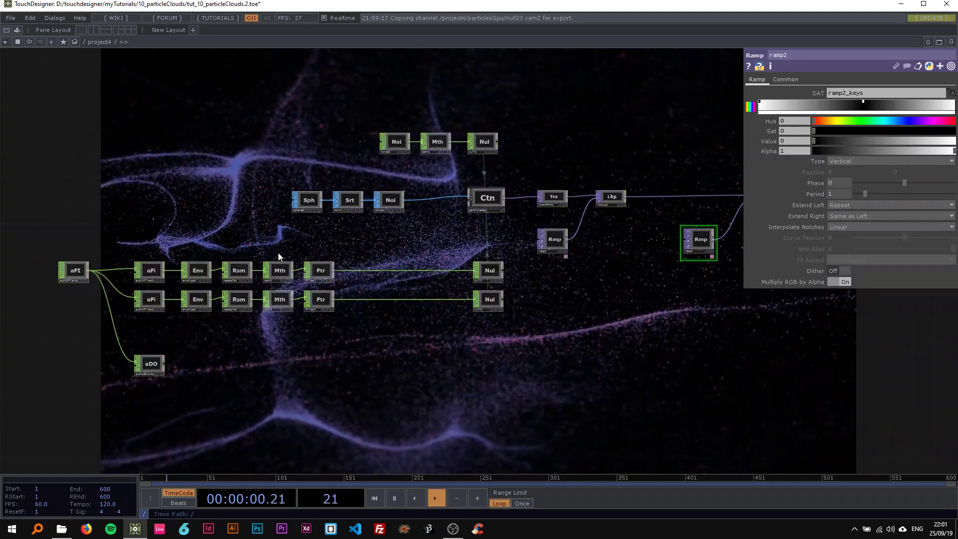
# Step: Review the range settings of math1 and math2, and move audiofilein1 further away from the audio filters
pyautogui.scroll(3, 278, 254)
pyautogui.moveTo(312, 250); pyautogui.dragTo(359, 253)
pyautogui.click(362, 253)
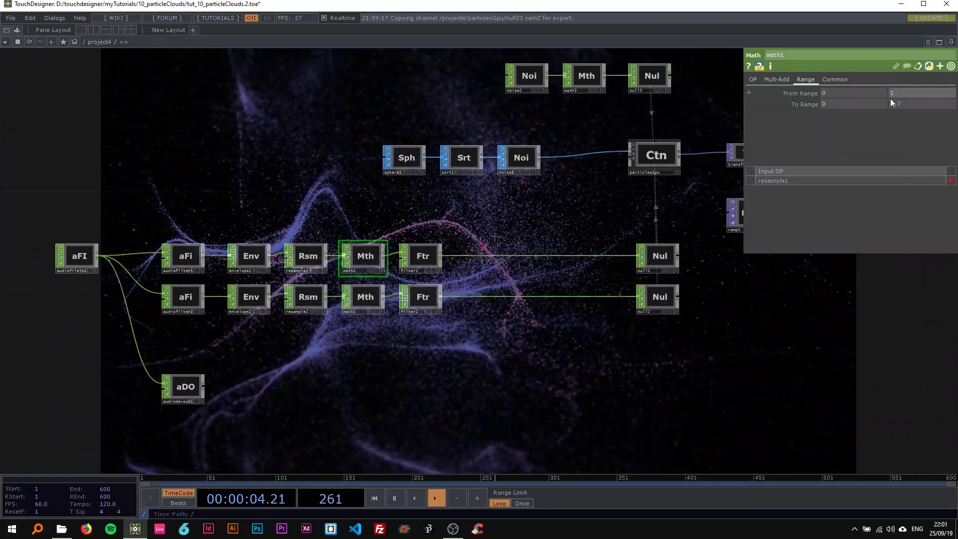
pyautogui.click(365, 299)
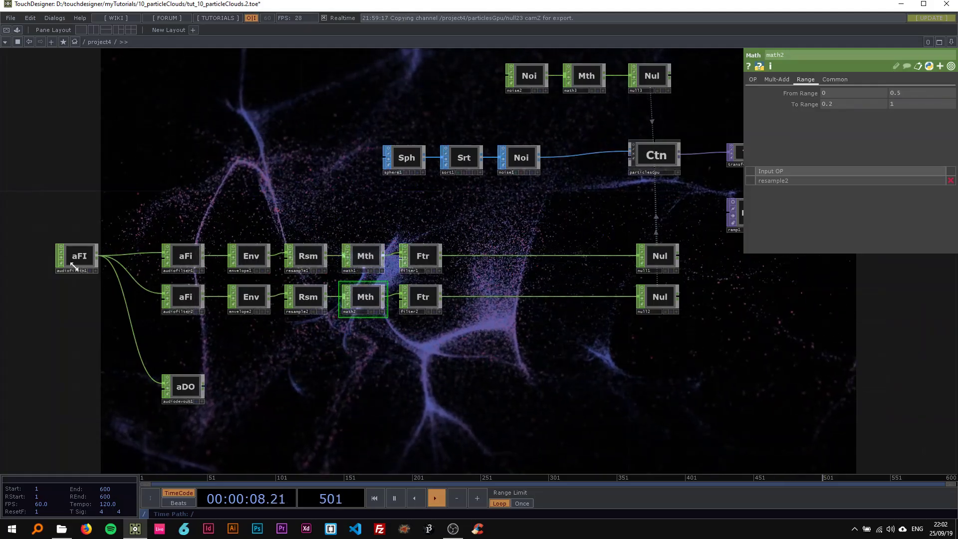
pyautogui.moveTo(88, 262); pyautogui.dragTo(55, 262)
pyautogui.click(53, 257)
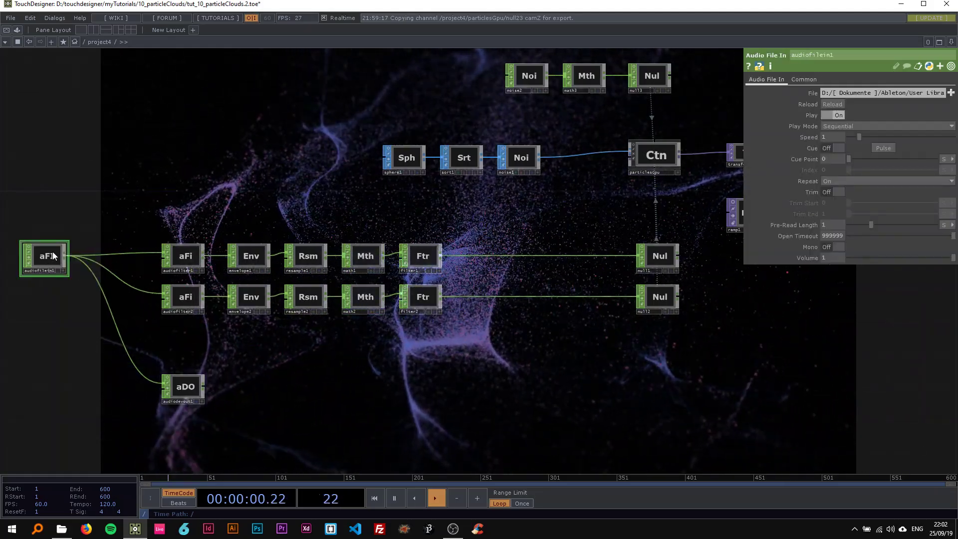
# Step: Show the force parameters of the particlesGpu container and pause the timeline
pyautogui.moveTo(349, 192); pyautogui.dragTo(82, 200)
pyautogui.moveTo(298, 218); pyautogui.dragTo(215, 231)
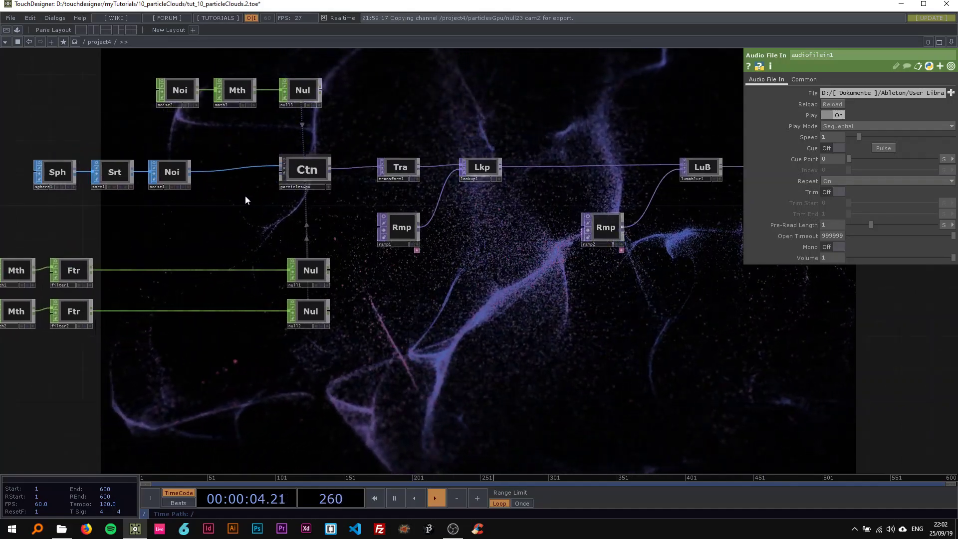
pyautogui.scroll(2, 247, 191)
pyautogui.click(329, 168)
pyautogui.moveTo(367, 120); pyautogui.dragTo(372, 151)
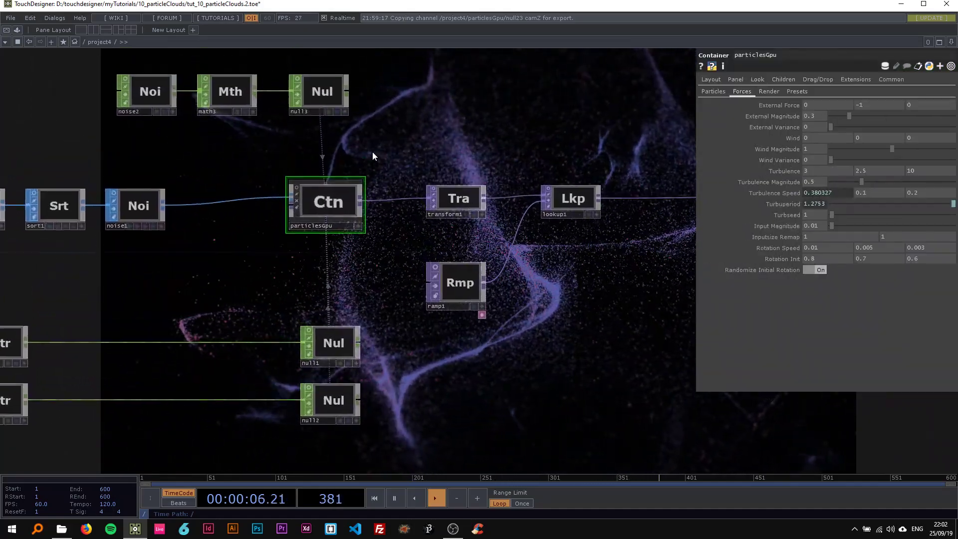
pyautogui.press('space')
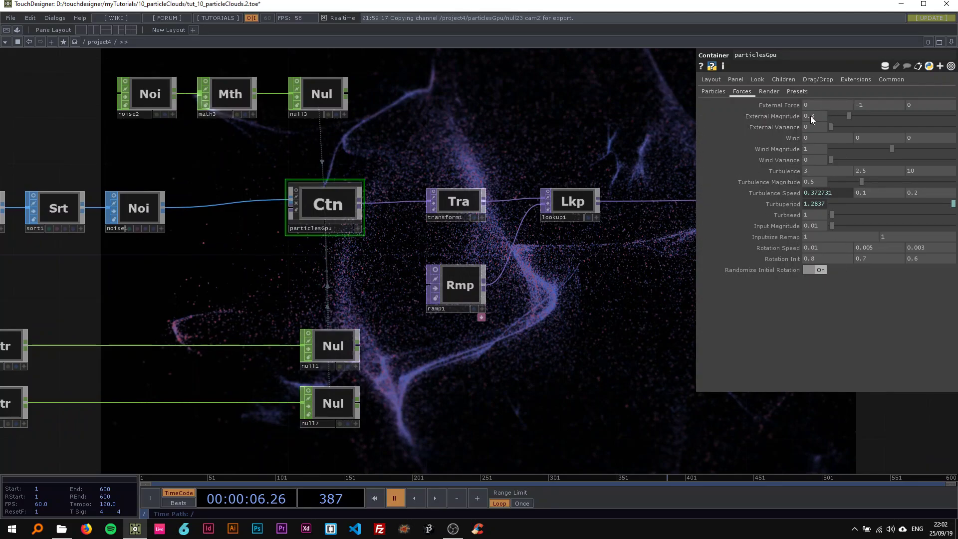
# Step: Examine particlesGpu's particle, force and render settings and its list of available presets
pyautogui.click(713, 91)
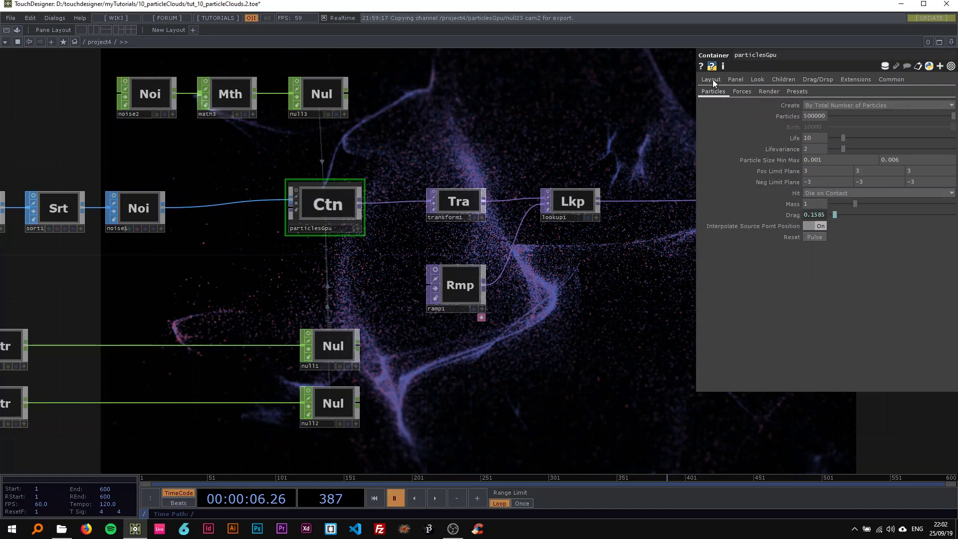
pyautogui.click(742, 91)
pyautogui.click(768, 92)
pyautogui.click(796, 92)
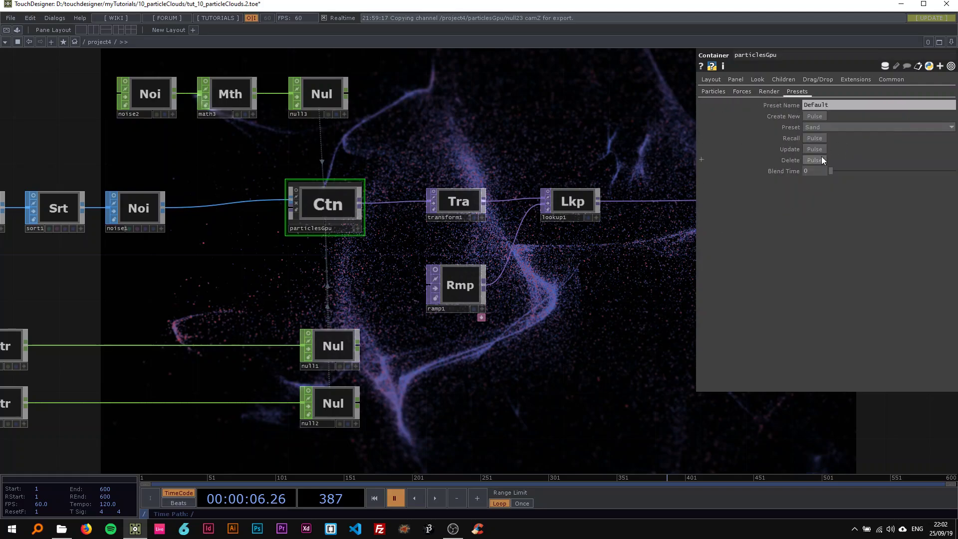
pyautogui.click(818, 126)
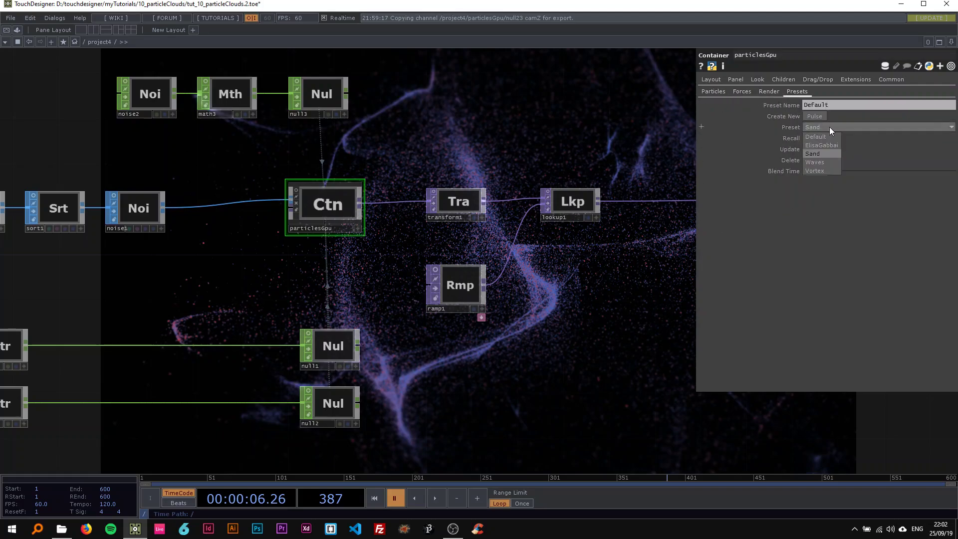
pyautogui.click(877, 217)
pyautogui.click(713, 91)
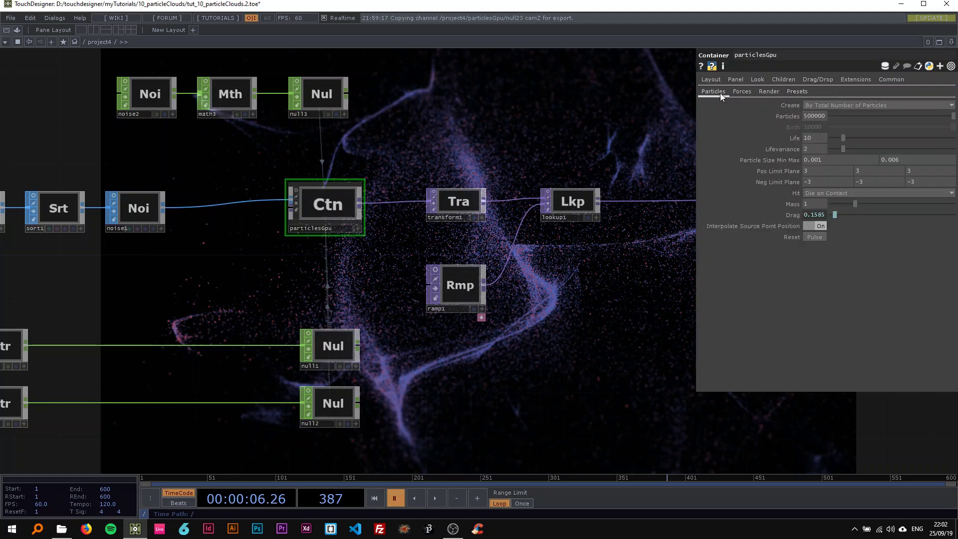
# Step: Nudge noise2 and math3 closer to null3 in the noise chain above particlesGpu
pyautogui.scroll(-5, 527, 166)
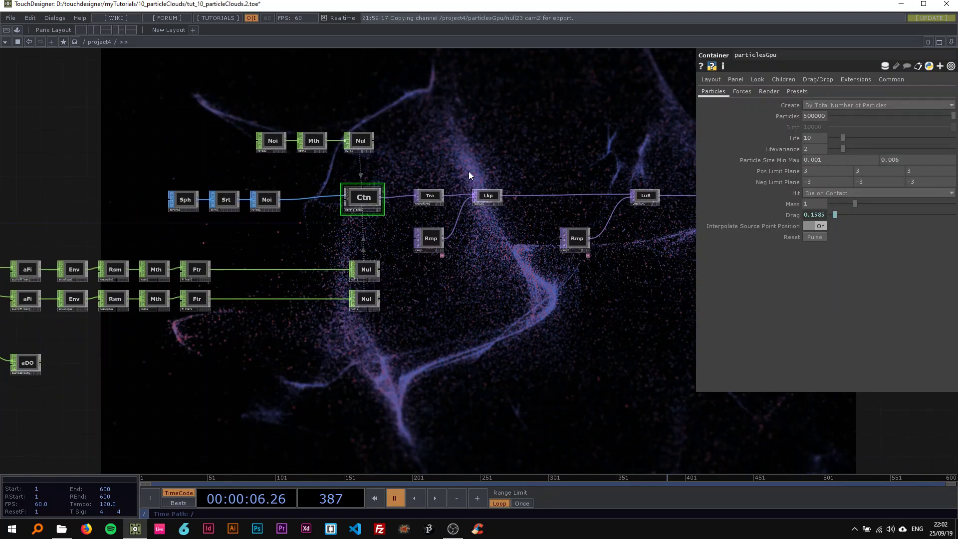
pyautogui.scroll(-5, 468, 172)
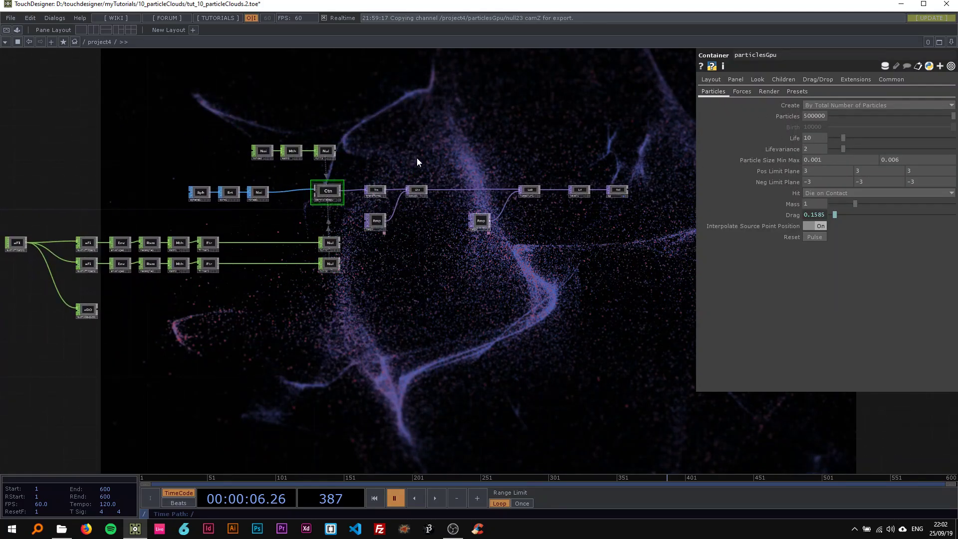
pyautogui.moveTo(417, 157); pyautogui.dragTo(312, 148)
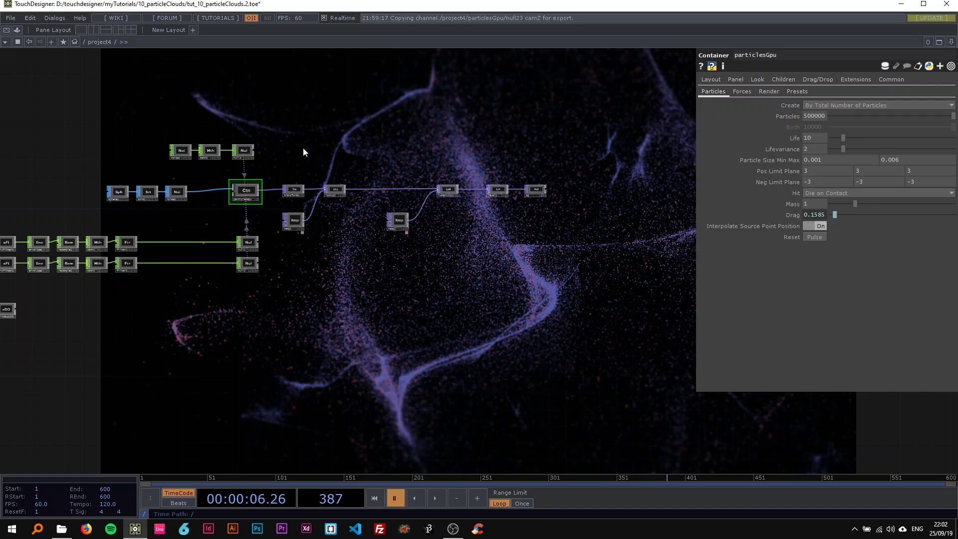
pyautogui.scroll(4, 309, 148)
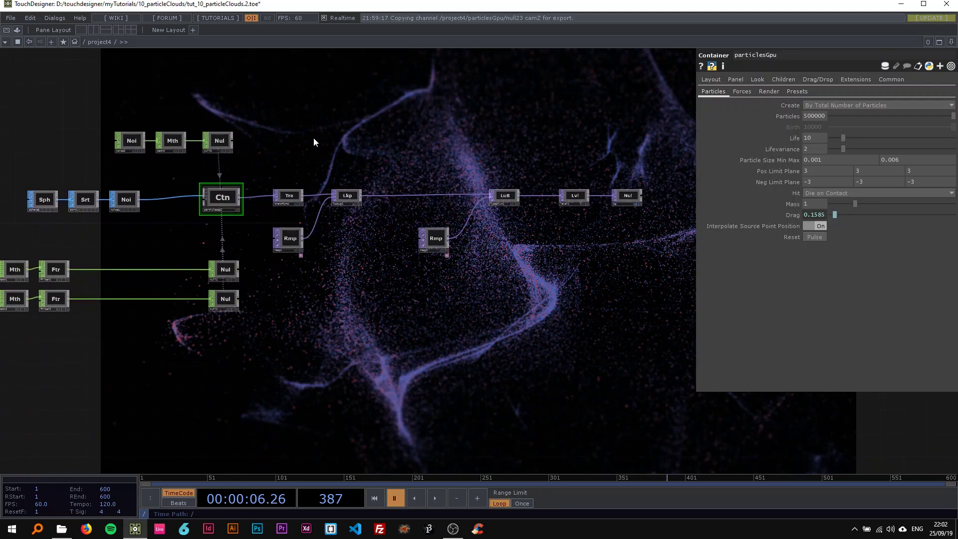
pyautogui.moveTo(155, 142); pyautogui.dragTo(167, 143, button='right')
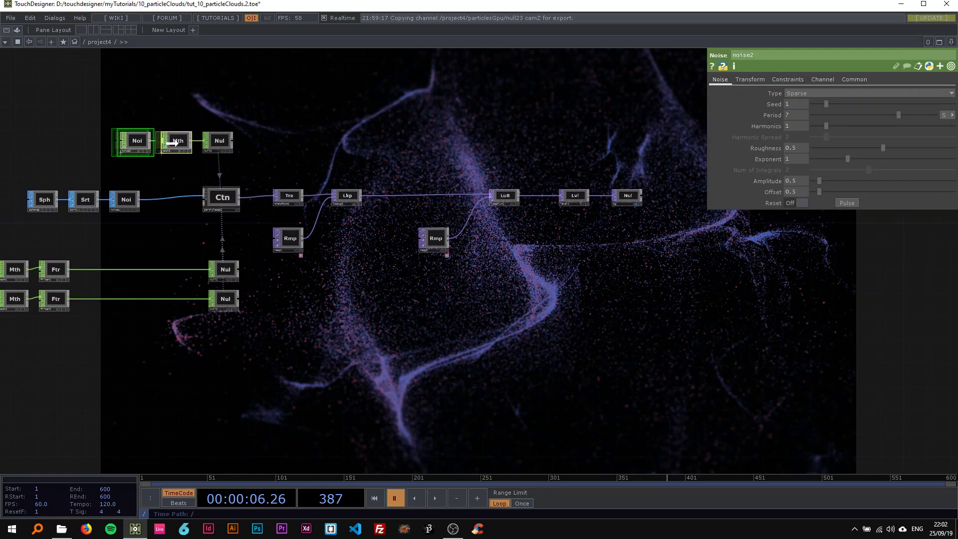